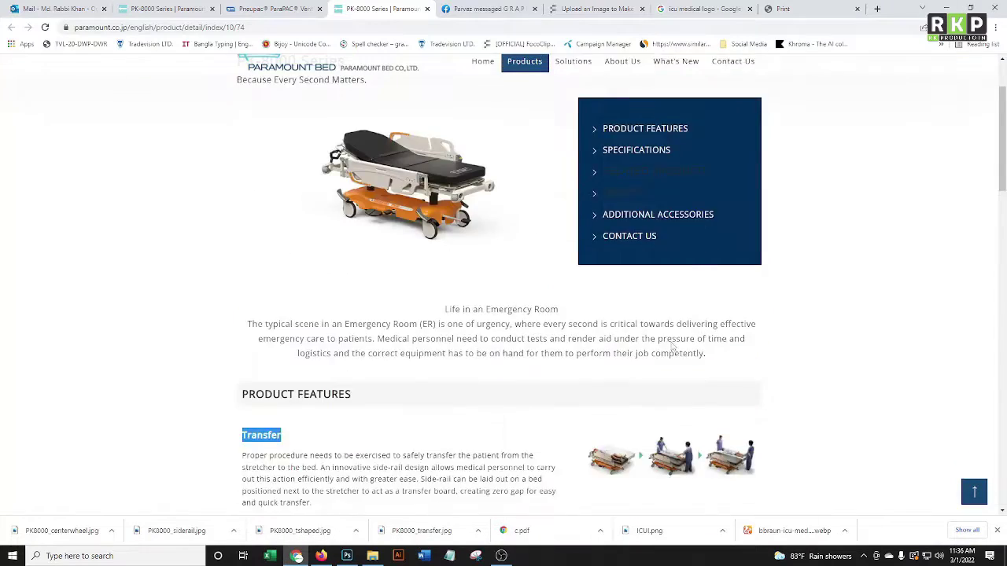
Place PK8000_tshaped.jpg from Explorer into the flyer and commit its size.
{"action": "scroll", "coordinate": [673, 349], "scroll_direction": "down", "scroll_amount": 3}
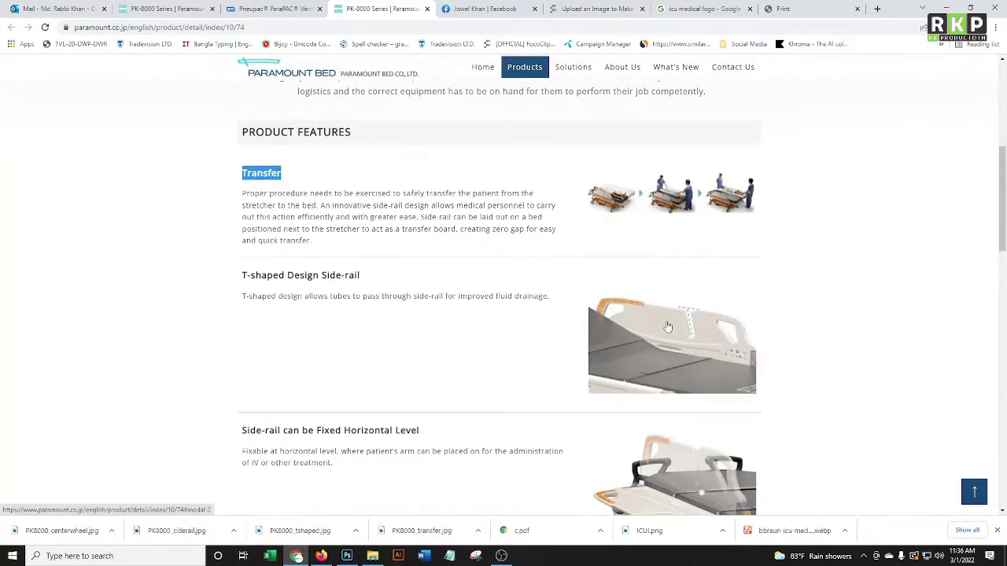
{"action": "left_click_drag", "start_coordinate": [243, 275], "coordinate": [362, 276]}
{"action": "key", "text": "ctrl+c"}
{"action": "left_click", "coordinate": [297, 557]}
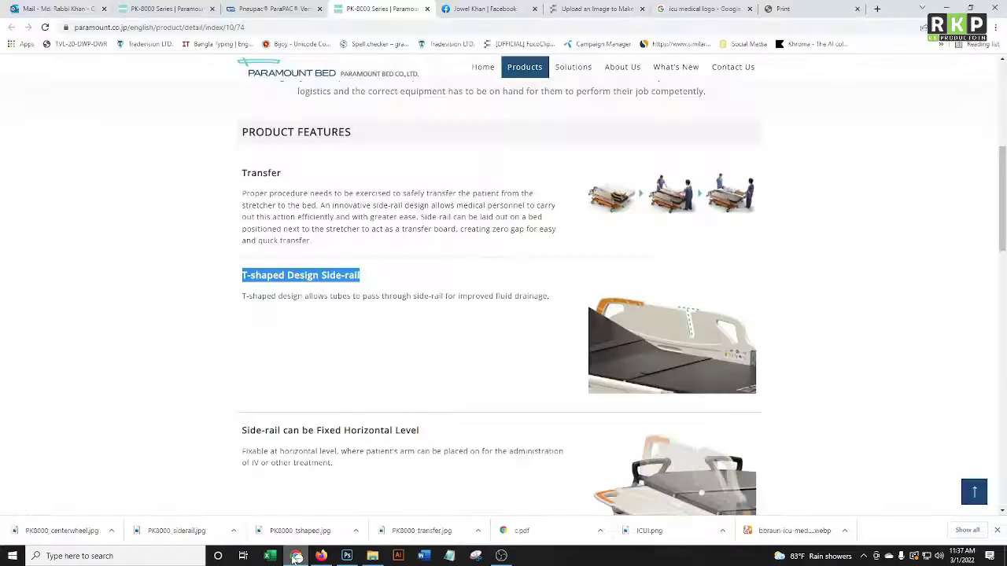
{"action": "left_click", "coordinate": [297, 556]}
{"action": "mouse_move", "coordinate": [352, 502]}
{"action": "left_mouse_down"}
{"action": "mouse_move", "coordinate": [383, 352]}
{"action": "mouse_move", "coordinate": [405, 362]}
{"action": "left_mouse_up"}
{"action": "key", "text": "ctrl+plus"}
{"action": "key", "text": "ctrl+plus"}
{"action": "key", "text": "ctrl+plus"}
{"action": "key", "text": "Return"}
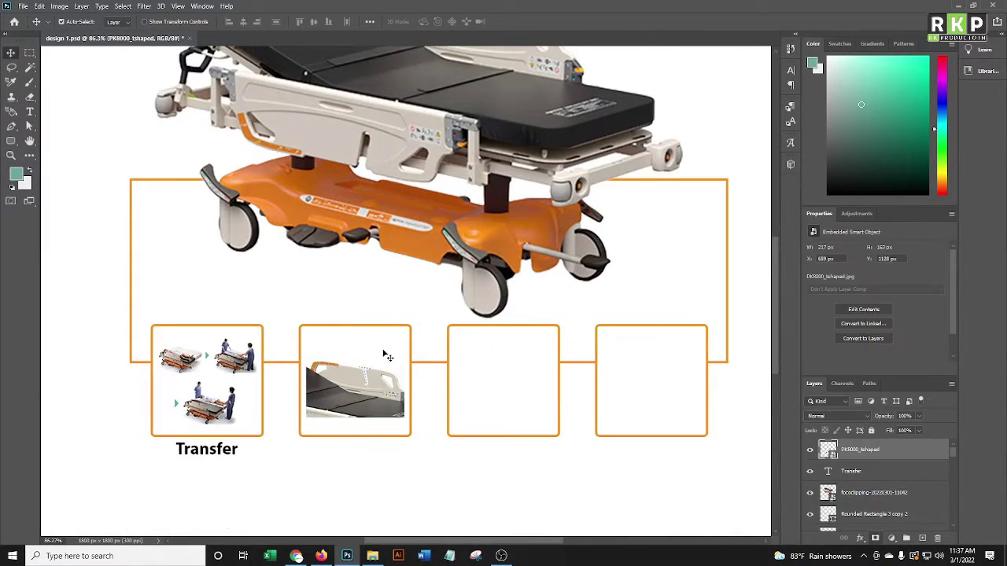
Clip the side-rail image to the second feature box and reposition it inside.
{"action": "left_click_drag", "start_coordinate": [859, 449], "coordinate": [865, 525]}
{"action": "right_click", "coordinate": [866, 478]}
{"action": "left_click", "coordinate": [905, 452]}
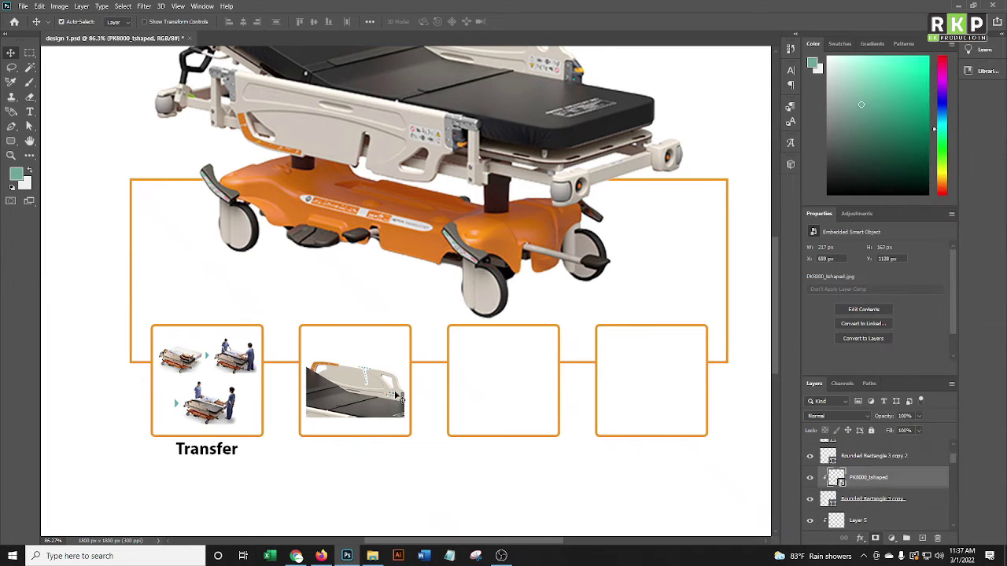
{"action": "key", "text": "ctrl+t"}
{"action": "left_click_drag", "start_coordinate": [406, 364], "coordinate": [413, 338]}
{"action": "key", "text": "Return"}
Duplicate the Transfer caption below the second box and paste the new wording, centred.
{"action": "scroll", "coordinate": [241, 353], "scroll_direction": "down", "scroll_amount": 3}
{"action": "left_click_drag", "start_coordinate": [241, 353], "coordinate": [375, 354]}
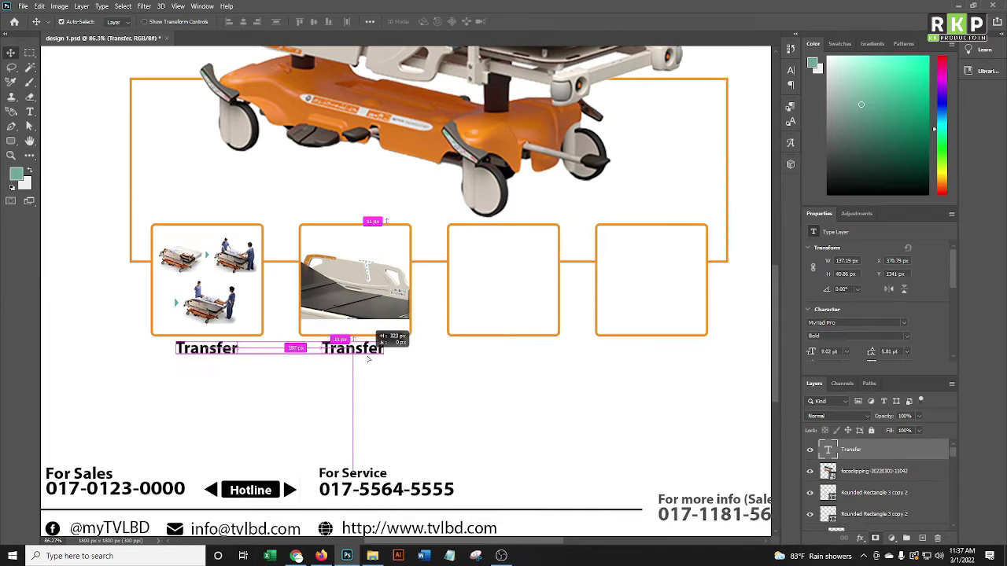
{"action": "double_click", "coordinate": [828, 449]}
{"action": "key", "text": "ctrl+v"}
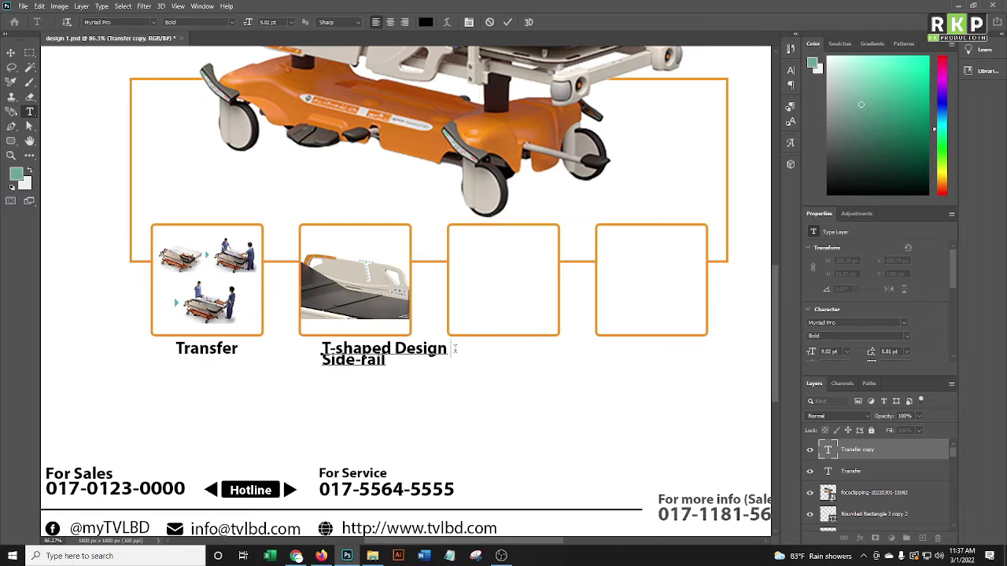
{"action": "scroll", "coordinate": [924, 272], "scroll_direction": "down", "scroll_amount": 2}
{"action": "type", "text": "10"}
{"action": "left_click", "coordinate": [389, 22]}
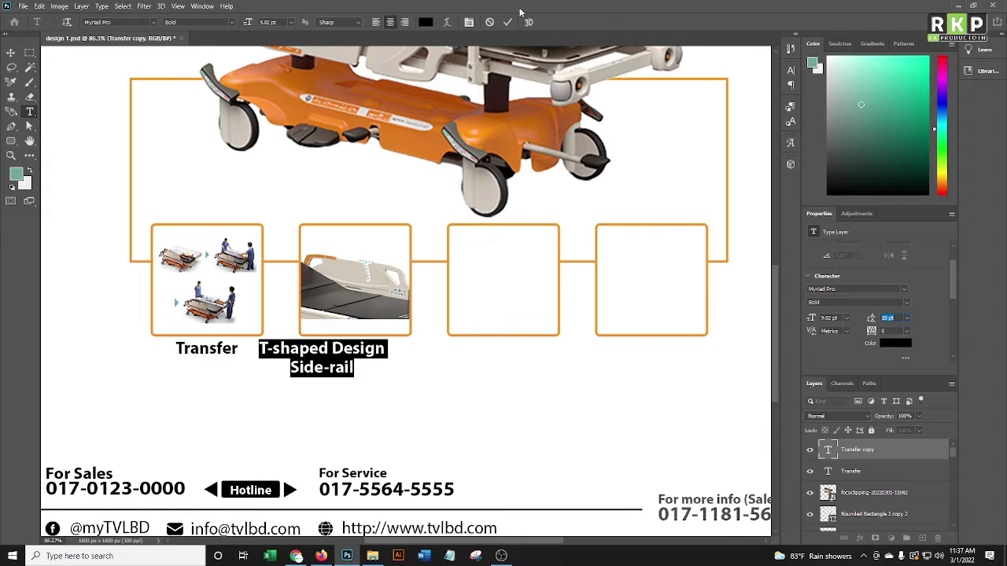
{"action": "key", "text": "ctrl+Return"}
{"action": "left_click_drag", "start_coordinate": [346, 344], "coordinate": [364, 344]}
Break the caption onto two lines after 'T-shaped'.
{"action": "scroll", "coordinate": [443, 358], "scroll_direction": "up", "scroll_amount": 3}
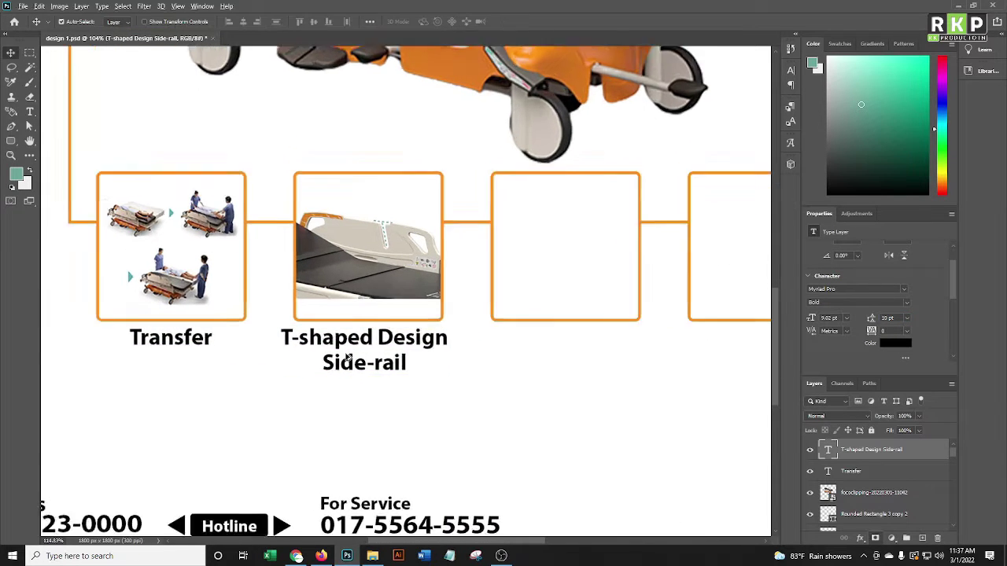
{"action": "double_click", "coordinate": [393, 340]}
{"action": "left_click", "coordinate": [393, 340]}
{"action": "key", "text": "Return"}
{"action": "key", "text": "End"}
{"action": "key", "text": "Delete"}
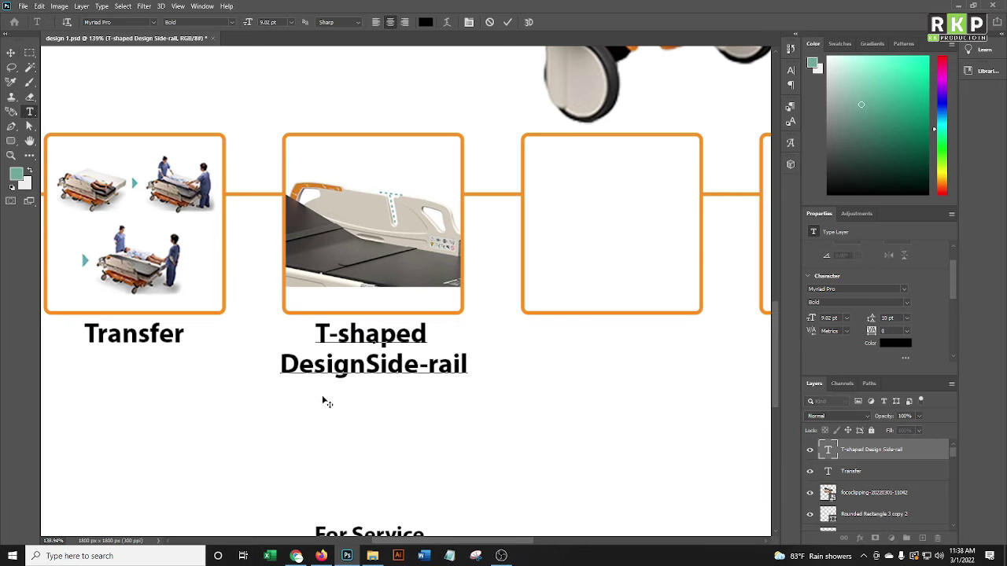
{"action": "left_click", "coordinate": [507, 22]}
{"action": "scroll", "coordinate": [386, 326], "scroll_direction": "down", "scroll_amount": 3}
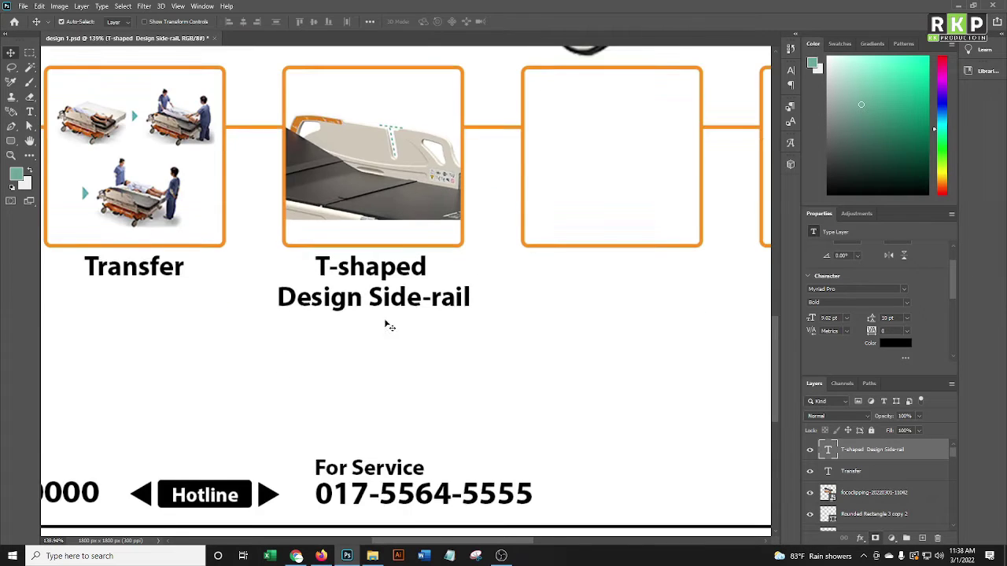
{"action": "scroll", "coordinate": [434, 337], "scroll_direction": "down", "scroll_amount": 3}
{"action": "key", "text": "ctrl+z"}
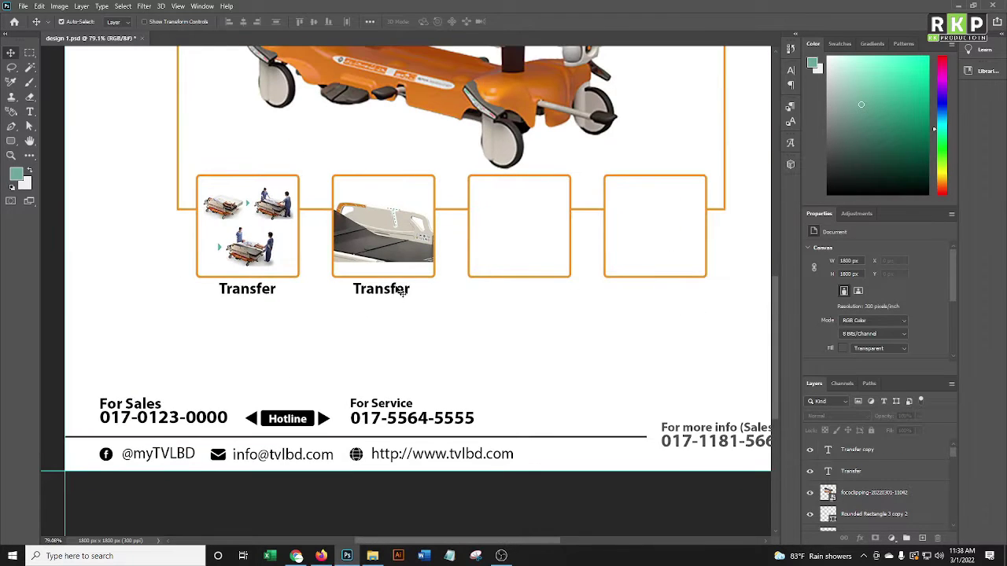
Replace the wording with 'T-shaped Design Side-rail' and centre-align it.
{"action": "double_click", "coordinate": [403, 291]}
{"action": "key", "text": "ctrl+v"}
{"action": "scroll", "coordinate": [422, 310], "scroll_direction": "up", "scroll_amount": 2}
{"action": "left_click", "coordinate": [508, 22]}
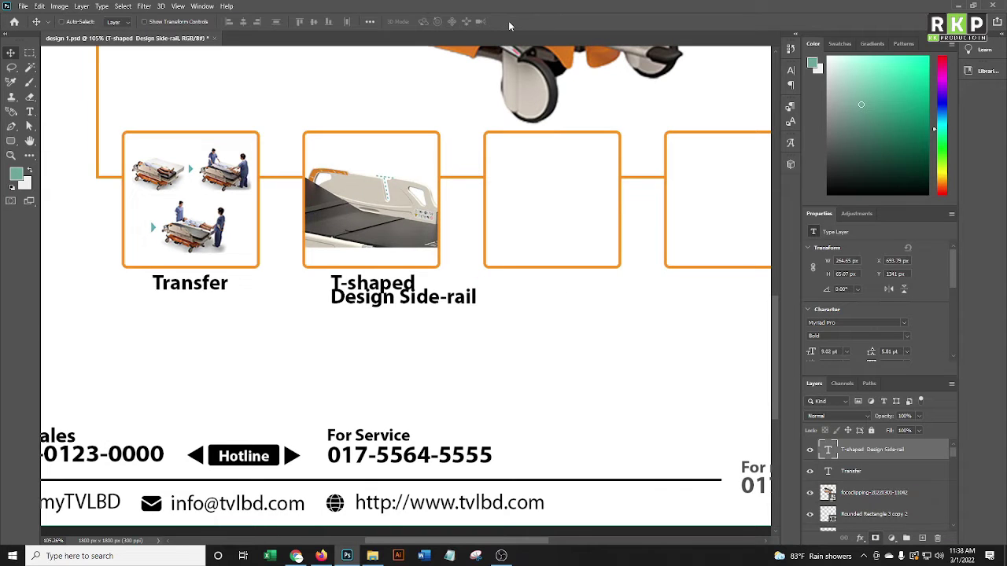
{"action": "double_click", "coordinate": [827, 451]}
{"action": "type", "text": "10"}
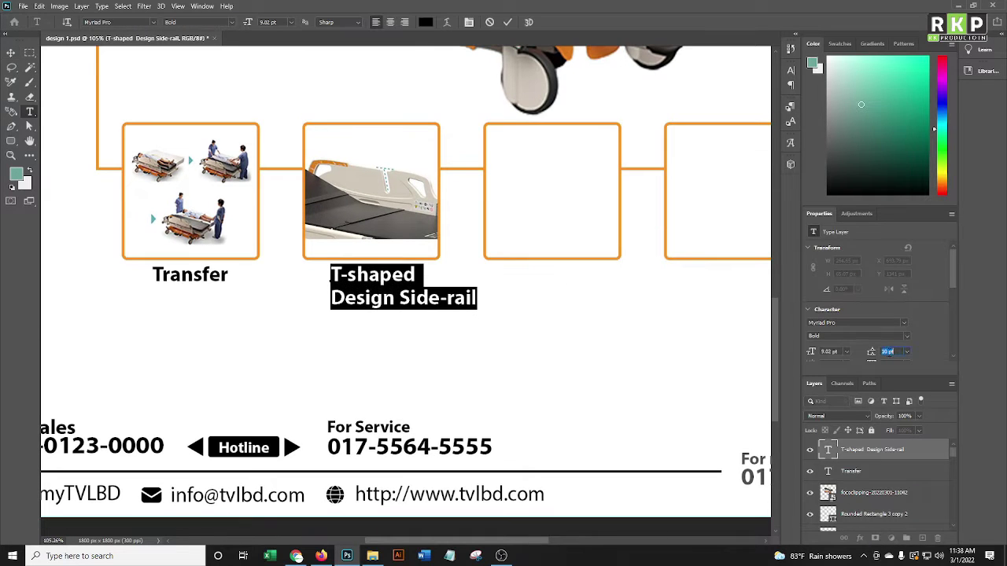
{"action": "left_click", "coordinate": [390, 22]}
{"action": "scroll", "coordinate": [346, 315], "scroll_direction": "up", "scroll_amount": 2}
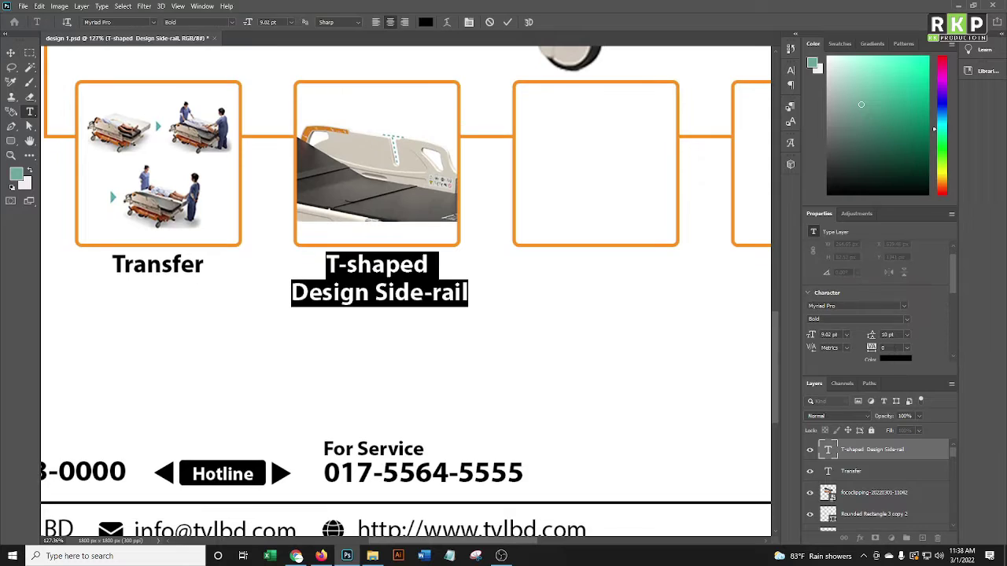
{"action": "left_click", "coordinate": [508, 22]}
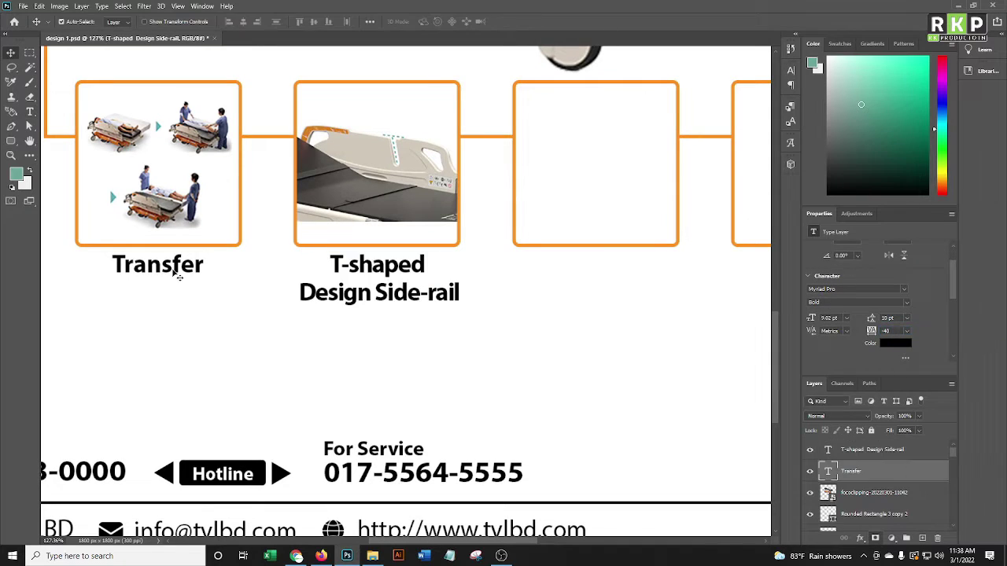
{"action": "key", "text": "ctrl+minus"}
{"action": "key", "text": "ctrl+minus"}
{"action": "key", "text": "ctrl+minus"}
{"action": "left_click", "coordinate": [450, 556]}
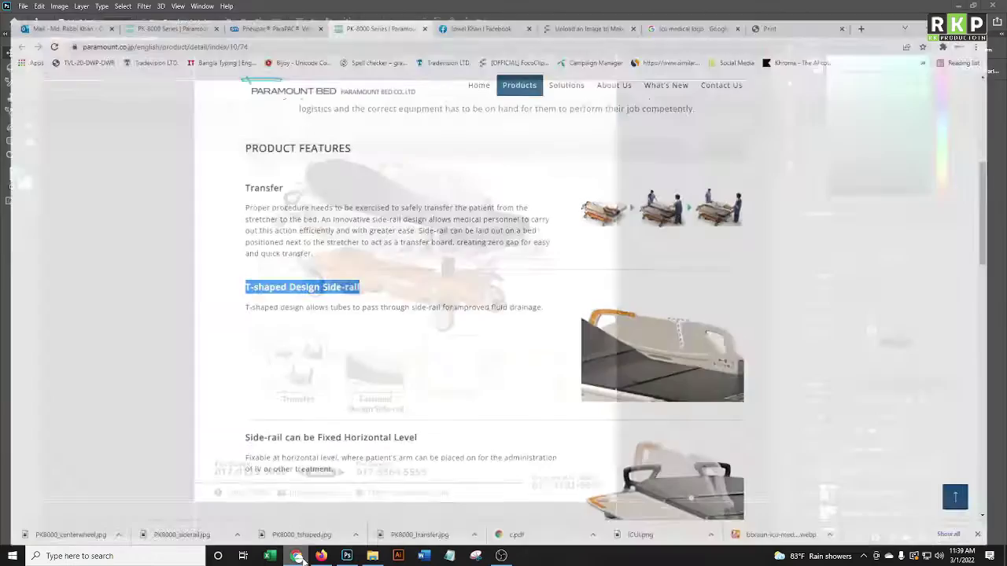
Place the side-rail image onto the flyer and clip it to the third box.
{"action": "key", "text": "alt+Tab"}
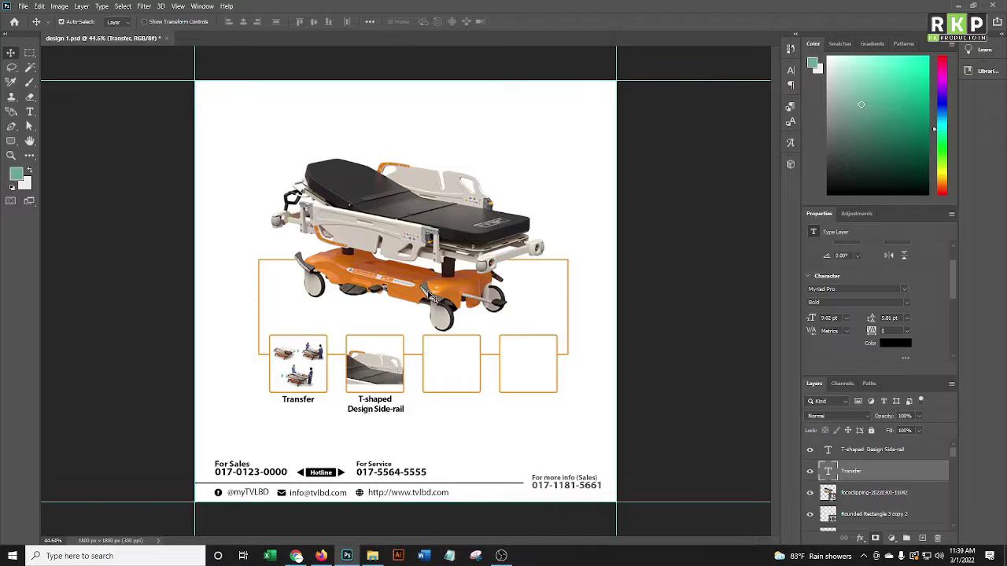
{"action": "left_click", "coordinate": [372, 555]}
{"action": "left_click_drag", "start_coordinate": [623, 290], "coordinate": [454, 302]}
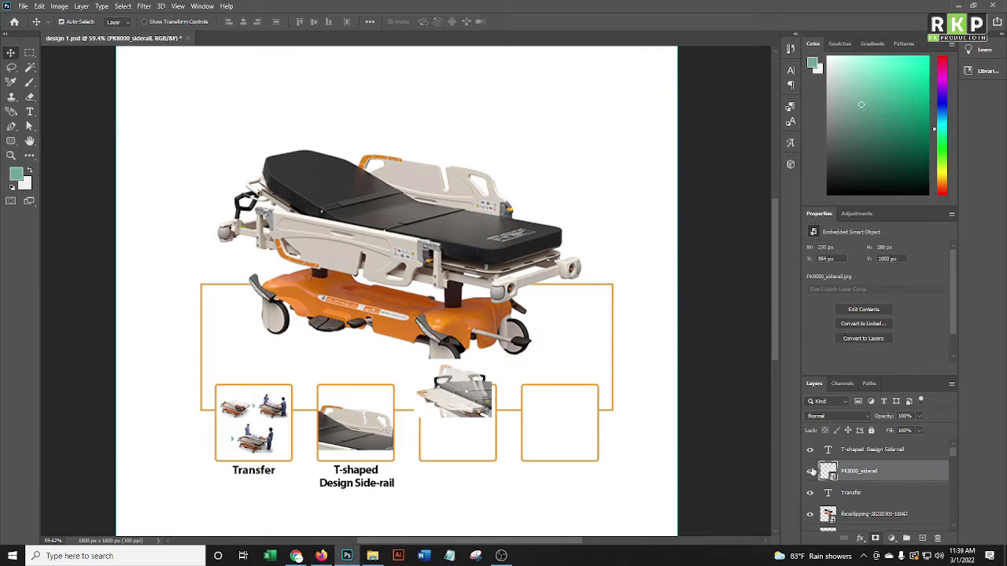
{"action": "left_click_drag", "start_coordinate": [811, 471], "coordinate": [857, 515]}
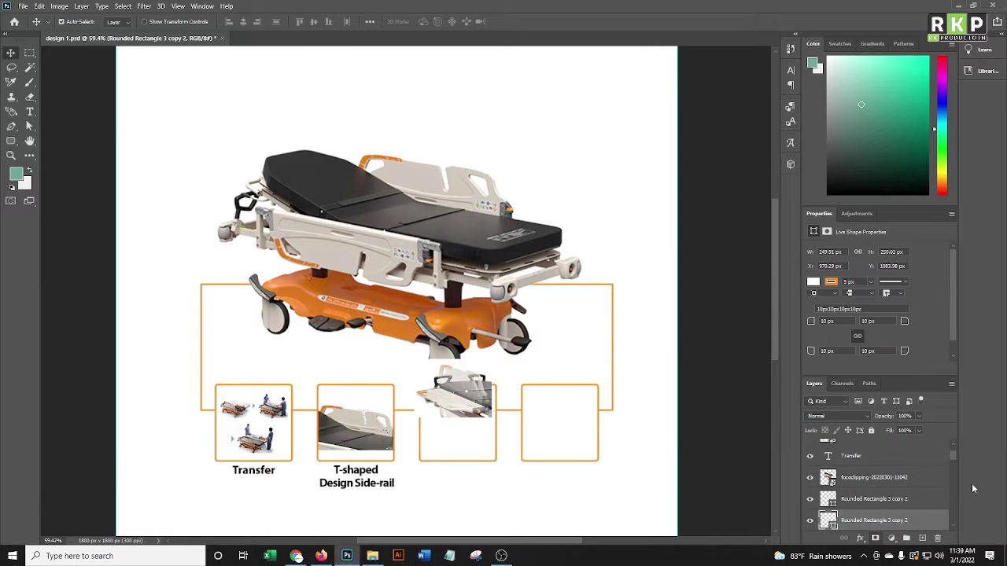
{"action": "right_click", "coordinate": [865, 477]}
{"action": "left_click", "coordinate": [911, 271]}
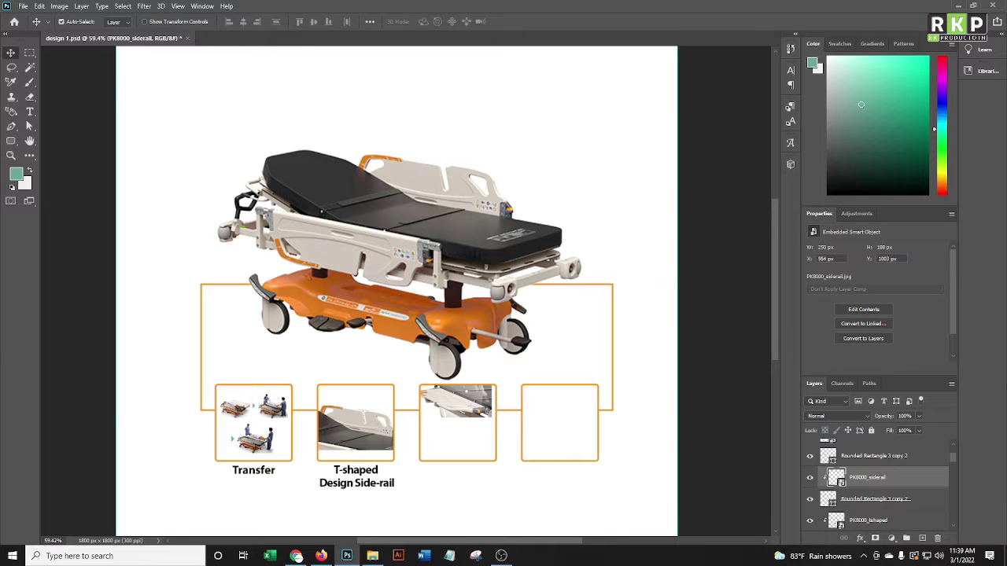
Move the side-rail image lower inside the third box.
{"action": "key", "text": "ctrl+t"}
{"action": "scroll", "coordinate": [469, 408], "scroll_direction": "up", "scroll_amount": 2}
{"action": "scroll", "coordinate": [469, 409], "scroll_direction": "up", "scroll_amount": 1}
{"action": "left_click_drag", "start_coordinate": [466, 388], "coordinate": [469, 409]}
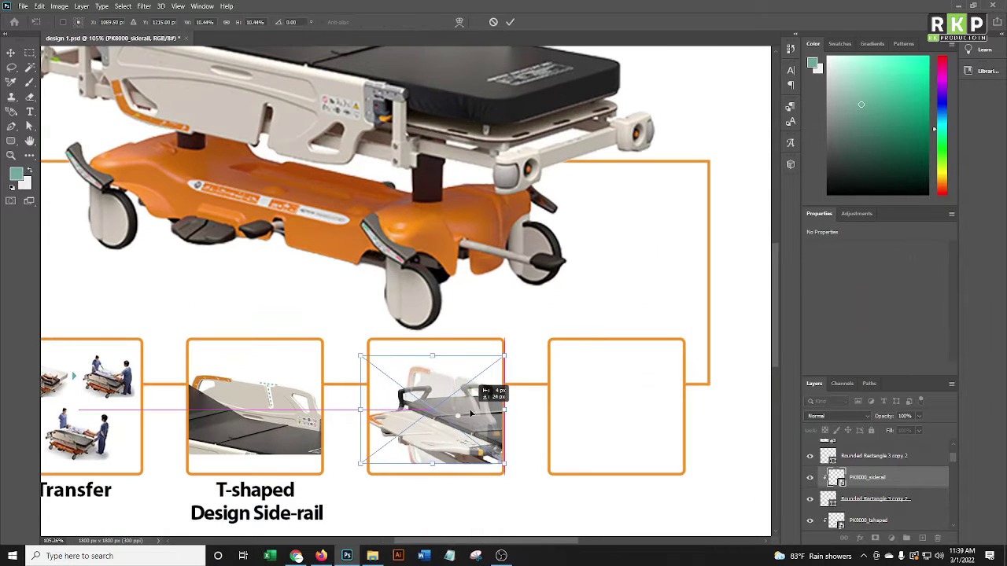
{"action": "left_click", "coordinate": [509, 21]}
{"action": "scroll", "coordinate": [394, 314], "scroll_direction": "down", "scroll_amount": 3}
{"action": "scroll", "coordinate": [393, 315], "scroll_direction": "left", "scroll_amount": 1}
Add the caption 'Side-rail can be Fixed Horizontal Level' on three lines under the third box.
{"action": "left_click_drag", "start_coordinate": [317, 365], "coordinate": [458, 364]}
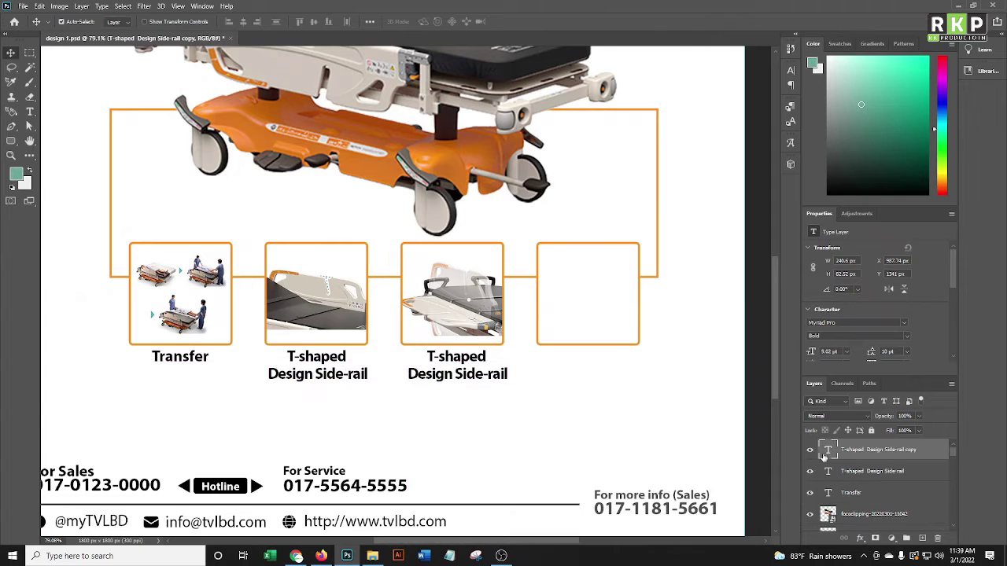
{"action": "double_click", "coordinate": [828, 450]}
{"action": "type", "text": "Side-rail can be Fixed Horizontal Level"}
{"action": "scroll", "coordinate": [346, 362], "scroll_direction": "up", "scroll_amount": 2}
{"action": "left_click", "coordinate": [415, 354]}
{"action": "key", "text": "Return"}
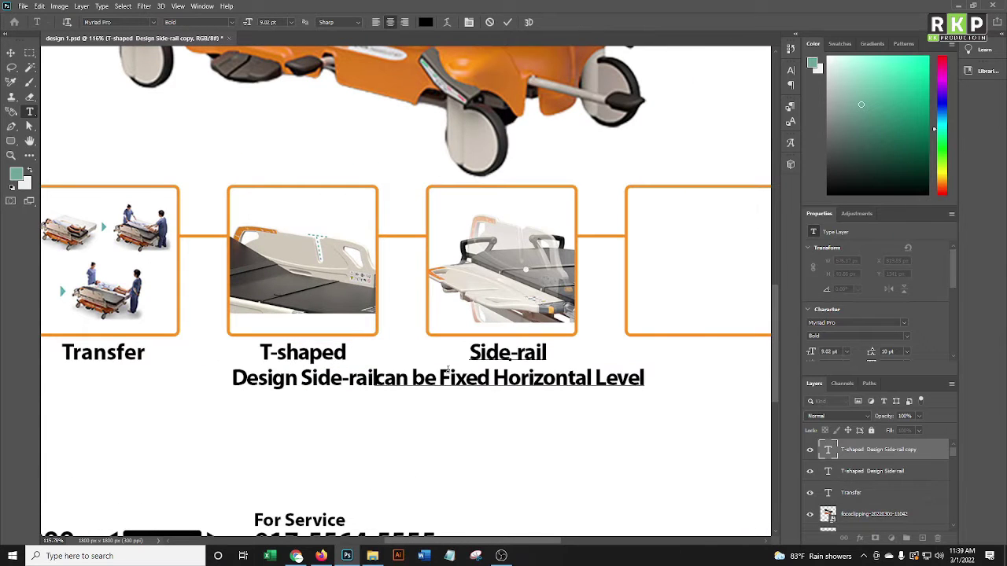
{"action": "left_click", "coordinate": [494, 381]}
{"action": "key", "text": "Return"}
{"action": "left_click", "coordinate": [507, 22]}
Set line spacing to 8 for the Side-rail and T-shaped captions.
{"action": "double_click", "coordinate": [827, 450]}
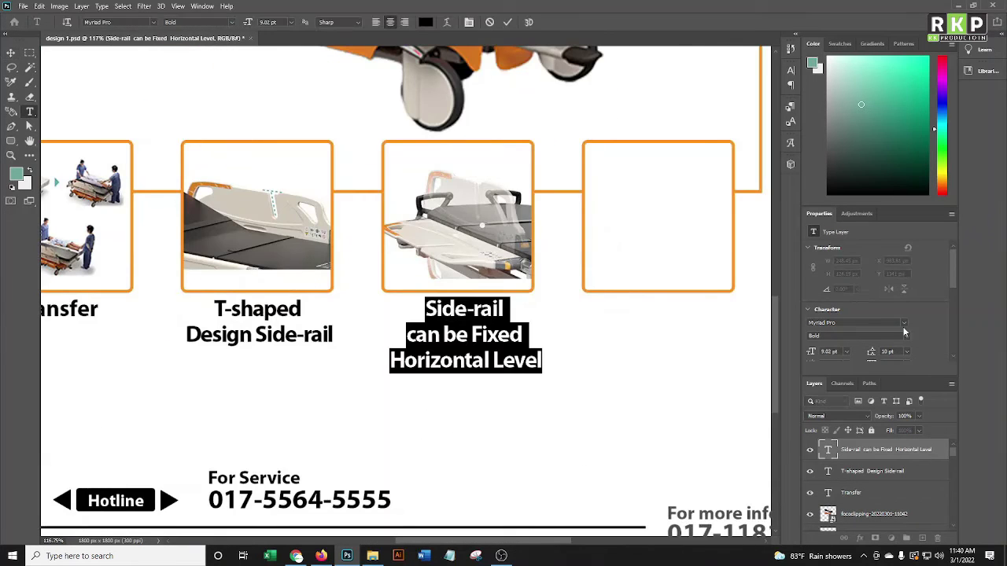
{"action": "left_click", "coordinate": [887, 351]}
{"action": "type", "text": "8"}
{"action": "scroll", "coordinate": [337, 355], "scroll_direction": "up", "scroll_amount": 1}
{"action": "double_click", "coordinate": [828, 472]}
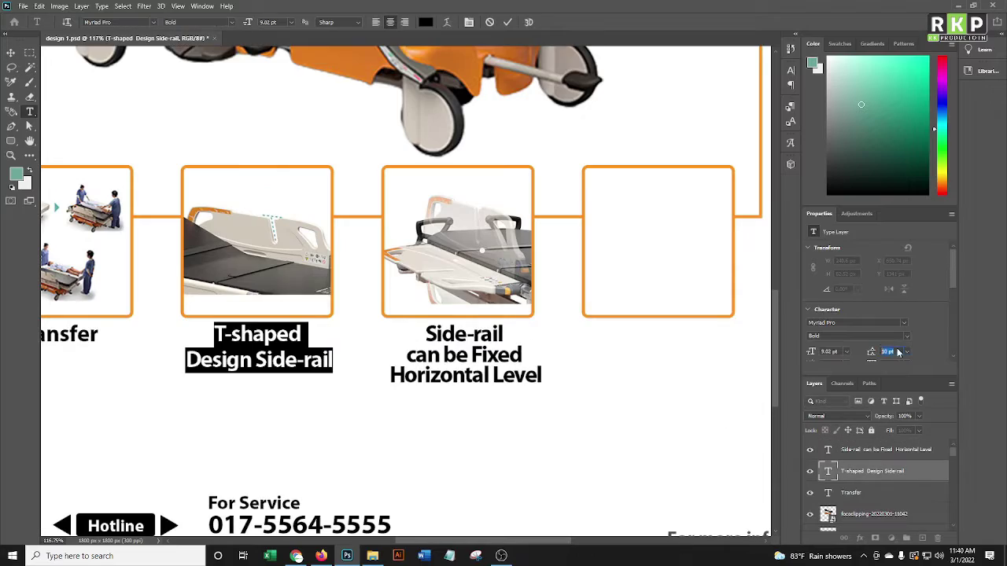
{"action": "type", "text": "8"}
{"action": "key", "text": "Return"}
{"action": "key", "text": "ctrl+0"}
Place the centre-wheel image into the fourth box and commit its size.
{"action": "left_click", "coordinate": [296, 556]}
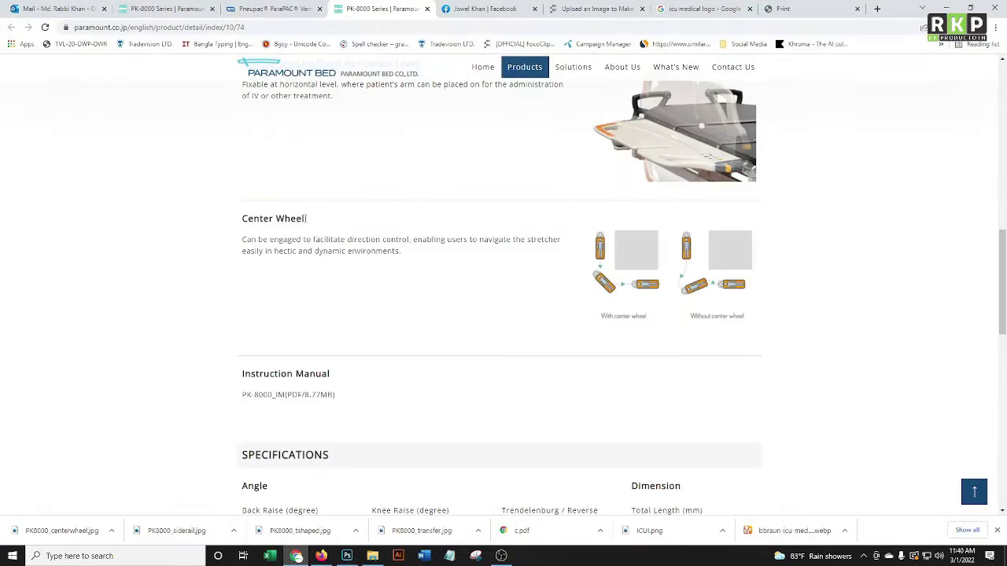
{"action": "left_click", "coordinate": [948, 8]}
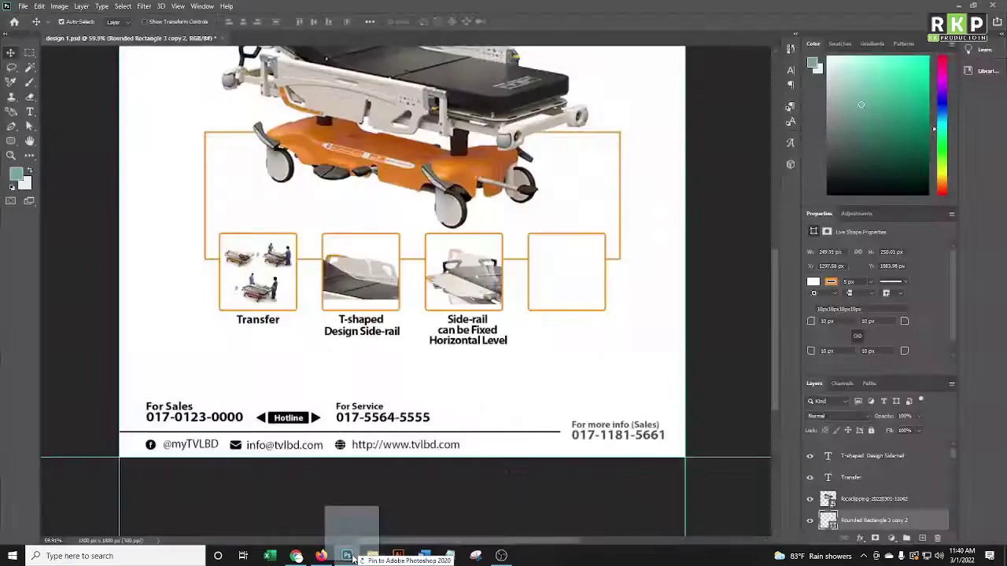
{"action": "mouse_move", "coordinate": [832, 288]}
{"action": "left_mouse_down"}
{"action": "mouse_move", "coordinate": [616, 197]}
{"action": "mouse_move", "coordinate": [598, 310]}
{"action": "left_mouse_up"}
{"action": "scroll", "coordinate": [582, 346], "scroll_direction": "up", "scroll_amount": 3}
{"action": "scroll", "coordinate": [598, 315], "scroll_direction": "up", "scroll_amount": 3}
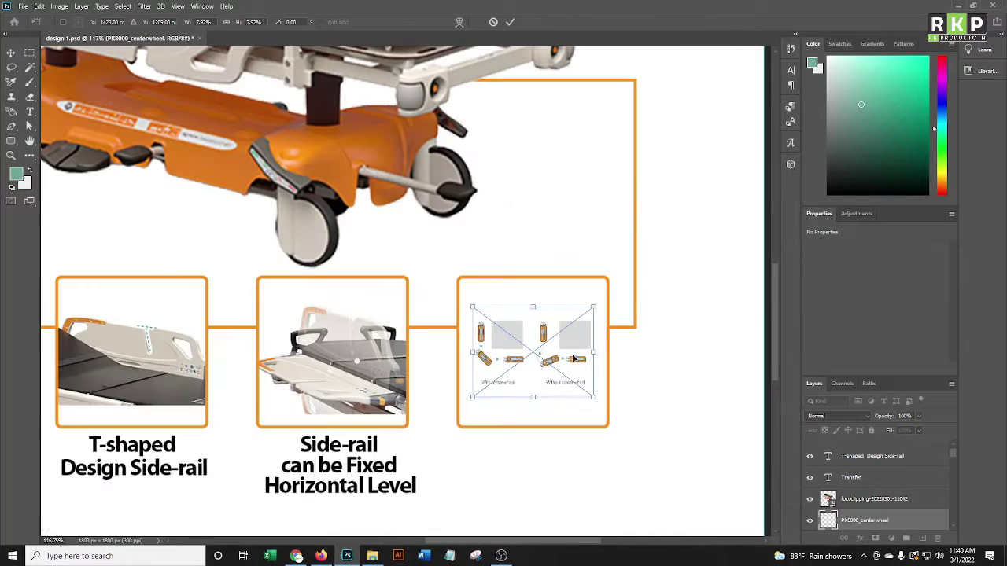
{"action": "key", "text": "Return"}
Add the 'Center Wheel' caption centred under the fourth thumbnail.
{"action": "scroll", "coordinate": [233, 406], "scroll_direction": "down", "scroll_amount": 3}
{"action": "left_click_drag", "start_coordinate": [153, 259], "coordinate": [472, 259]}
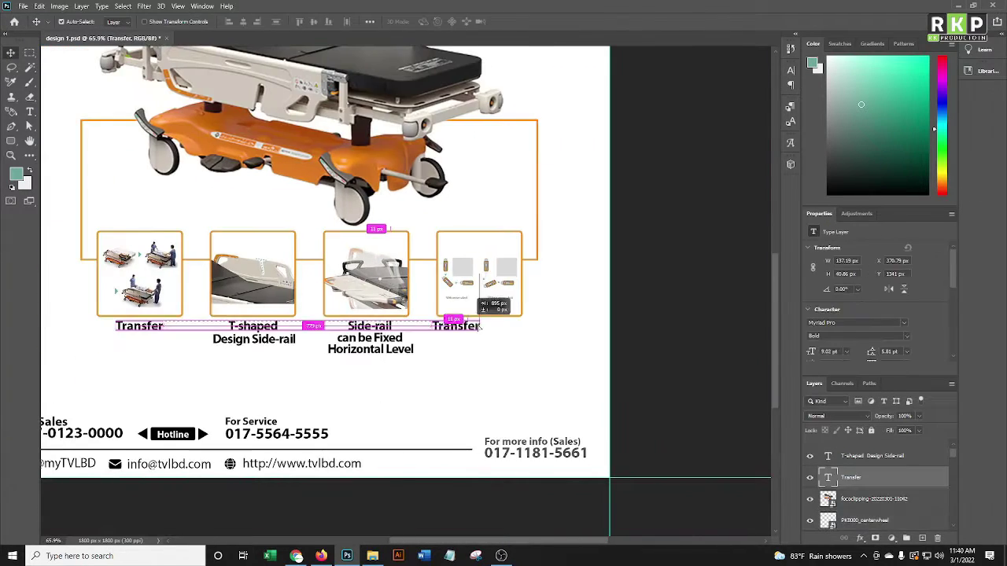
{"action": "type", "text": "Center Wheel"}
{"action": "left_click", "coordinate": [507, 22]}
{"action": "left_click_drag", "start_coordinate": [504, 325], "coordinate": [490, 326]}
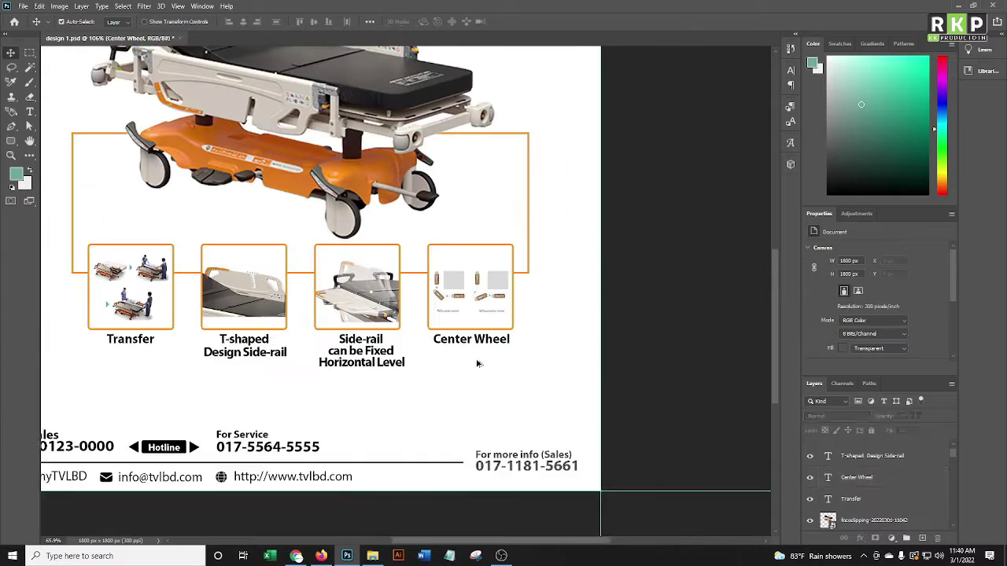
{"action": "left_click", "coordinate": [425, 22]}
Recolour the captions grey, sampled from the stretcher image.
{"action": "left_click", "coordinate": [409, 170]}
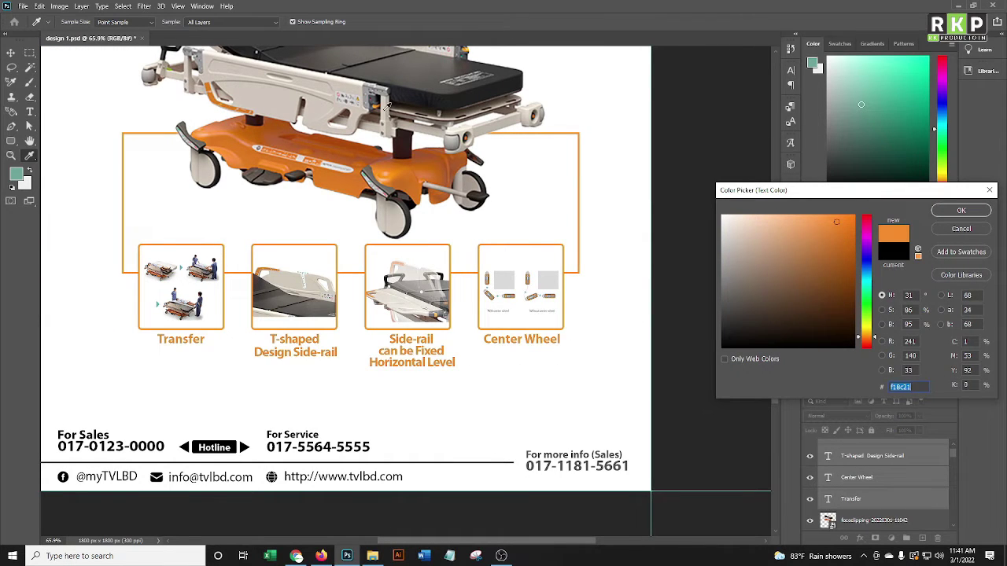
{"action": "left_click", "coordinate": [394, 70]}
{"action": "key", "text": "Return"}
{"action": "scroll", "coordinate": [225, 292], "scroll_direction": "down", "scroll_amount": 3}
{"action": "key", "text": "ctrl+t"}
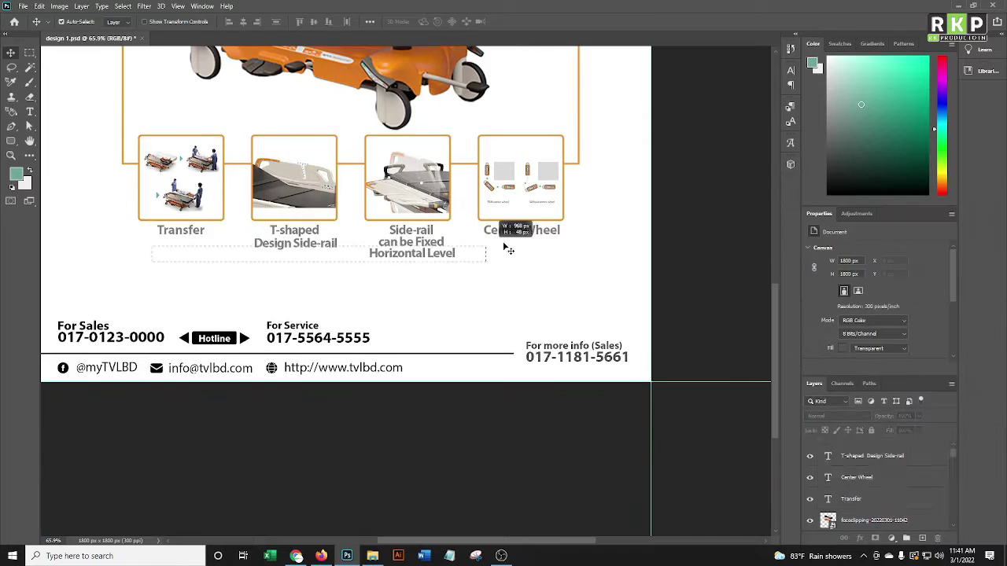
{"action": "scroll", "coordinate": [506, 247], "scroll_direction": "down", "scroll_amount": 2}
{"action": "scroll", "coordinate": [560, 434], "scroll_direction": "up", "scroll_amount": 1}
Centre the T-shaped Design Side-rail and Side-rail captions under their thumbnails.
{"action": "scroll", "coordinate": [560, 434], "scroll_direction": "up", "scroll_amount": 2}
{"action": "scroll", "coordinate": [571, 407], "scroll_direction": "up", "scroll_amount": 2}
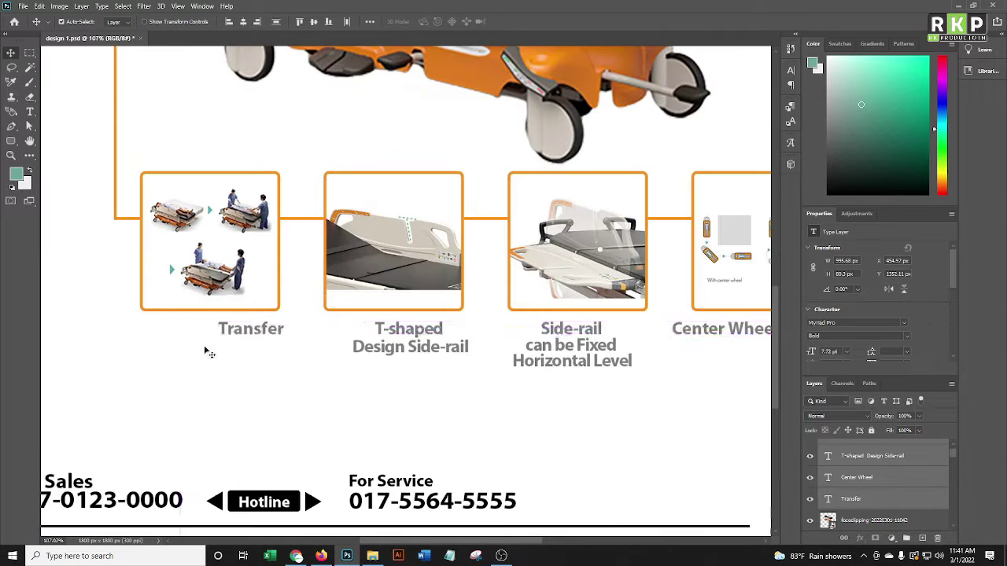
{"action": "left_click", "coordinate": [228, 324]}
{"action": "left_click_drag", "start_coordinate": [432, 351], "coordinate": [408, 352]}
{"action": "left_click_drag", "start_coordinate": [571, 346], "coordinate": [566, 346]}
{"action": "scroll", "coordinate": [596, 310], "scroll_direction": "right", "scroll_amount": 3}
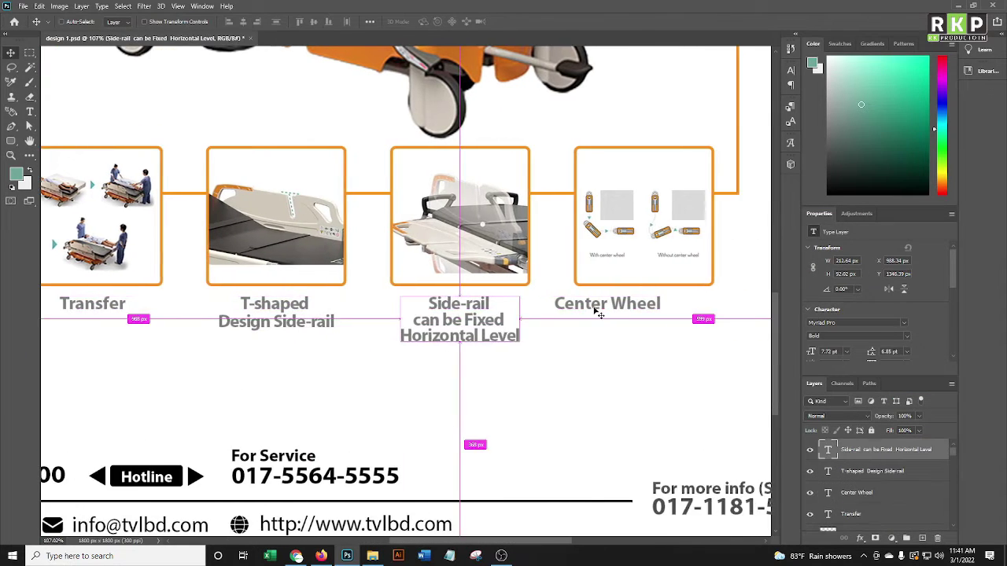
{"action": "scroll", "coordinate": [330, 441], "scroll_direction": "down", "scroll_amount": 2}
{"action": "scroll", "coordinate": [329, 441], "scroll_direction": "down", "scroll_amount": 2}
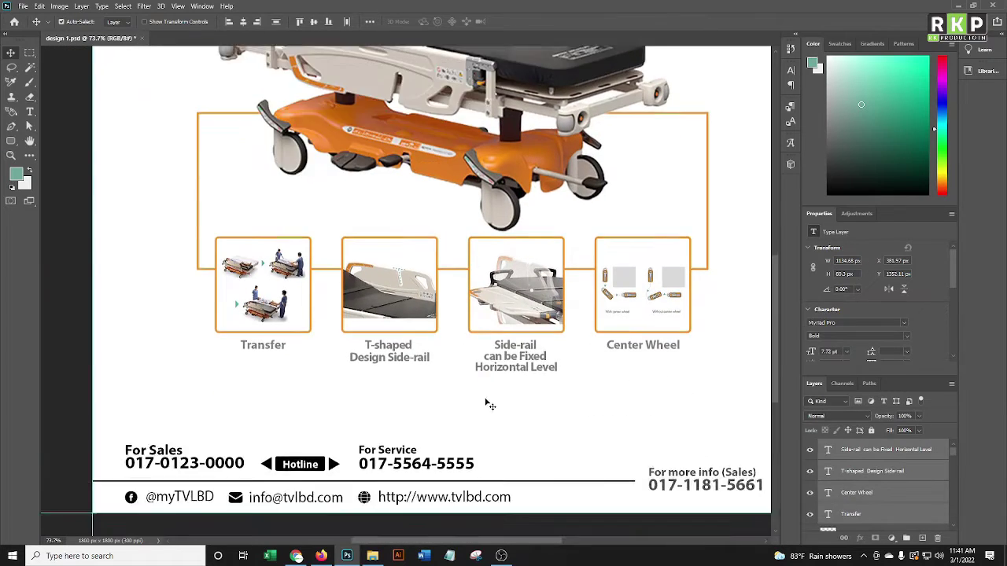
{"action": "scroll", "coordinate": [322, 362], "scroll_direction": "right", "scroll_amount": 2}
{"action": "scroll", "coordinate": [323, 362], "scroll_direction": "down", "scroll_amount": 2}
{"action": "scroll", "coordinate": [315, 285], "scroll_direction": "down", "scroll_amount": 2}
{"action": "scroll", "coordinate": [383, 412], "scroll_direction": "down", "scroll_amount": 2}
{"action": "scroll", "coordinate": [383, 412], "scroll_direction": "down", "scroll_amount": 1}
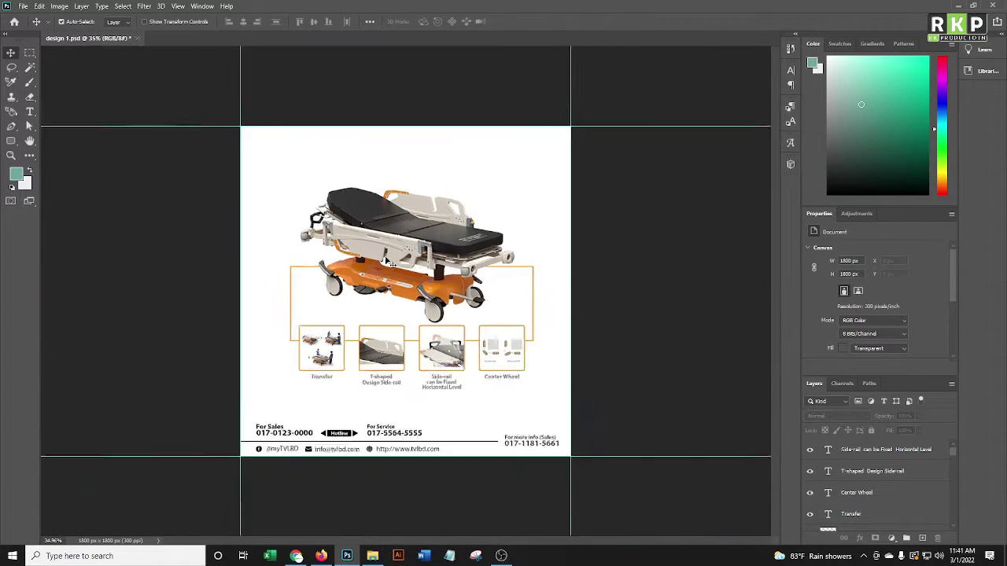
Slightly resize the stretcher product group and nudge it down.
{"action": "left_click", "coordinate": [382, 412]}
{"action": "scroll", "coordinate": [382, 412], "scroll_direction": "down", "scroll_amount": 1}
{"action": "scroll", "coordinate": [379, 302], "scroll_direction": "up", "scroll_amount": 1}
{"action": "left_click_drag", "start_coordinate": [266, 199], "coordinate": [525, 384]}
{"action": "key", "text": "ctrl+t"}
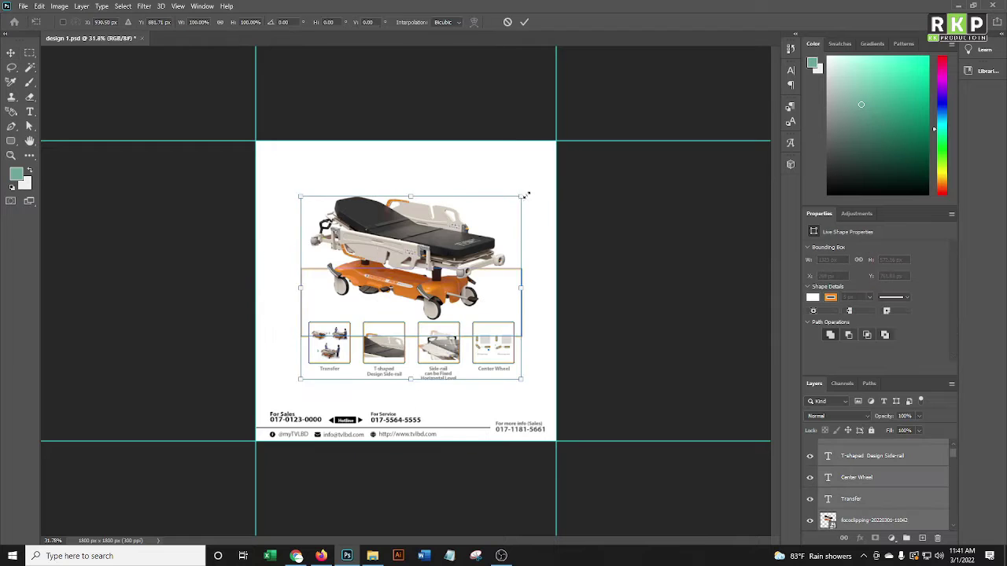
{"action": "left_click_drag", "start_coordinate": [522, 195], "coordinate": [521, 195]}
{"action": "left_click", "coordinate": [526, 23]}
{"action": "scroll", "coordinate": [400, 344], "scroll_direction": "up", "scroll_amount": 1}
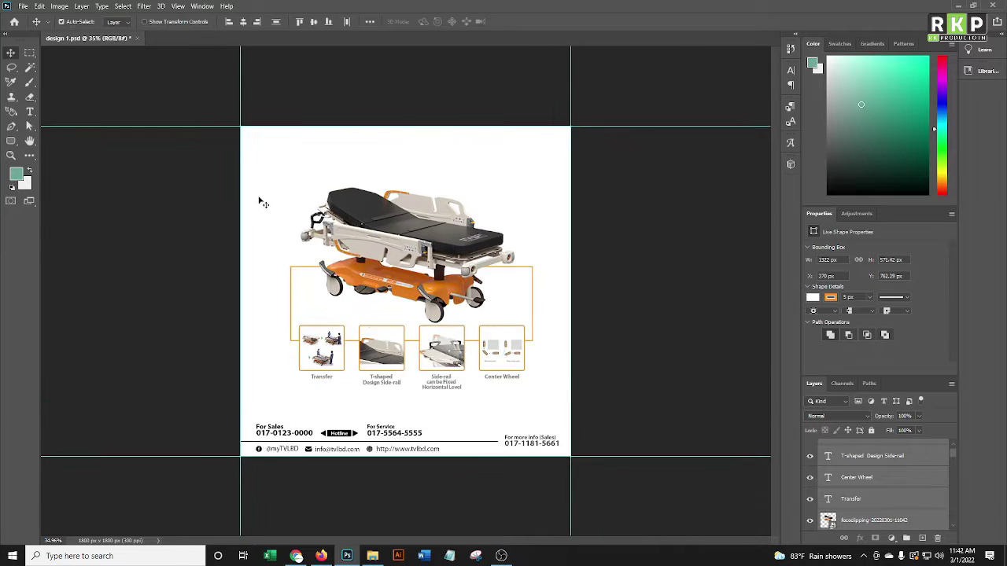
{"action": "key", "text": "shift+Down"}
{"action": "key", "text": "shift+Down"}
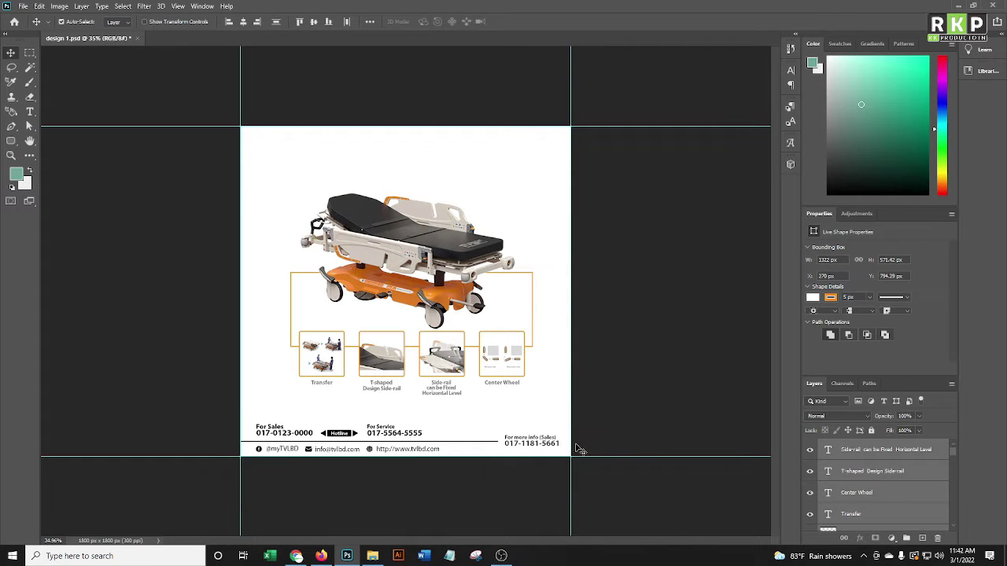
Search 'emergency stretcher' in the browser and copy the query text.
{"action": "left_click", "coordinate": [954, 6]}
{"action": "left_click", "coordinate": [721, 25]}
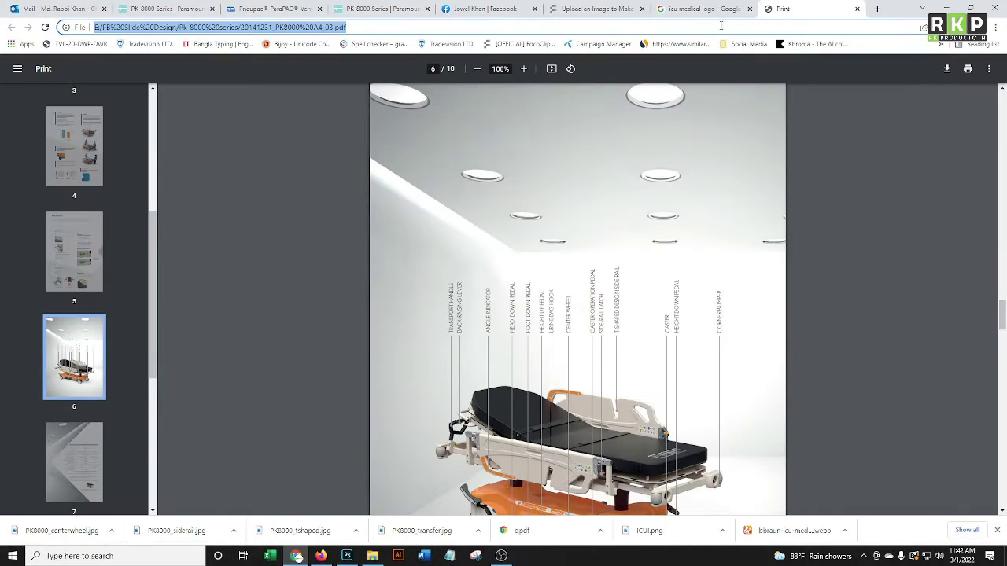
{"action": "type", "text": "emergency stretcher"}
{"action": "key", "text": "Return"}
{"action": "triple_click", "coordinate": [149, 82]}
{"action": "key", "text": "ctrl+c"}
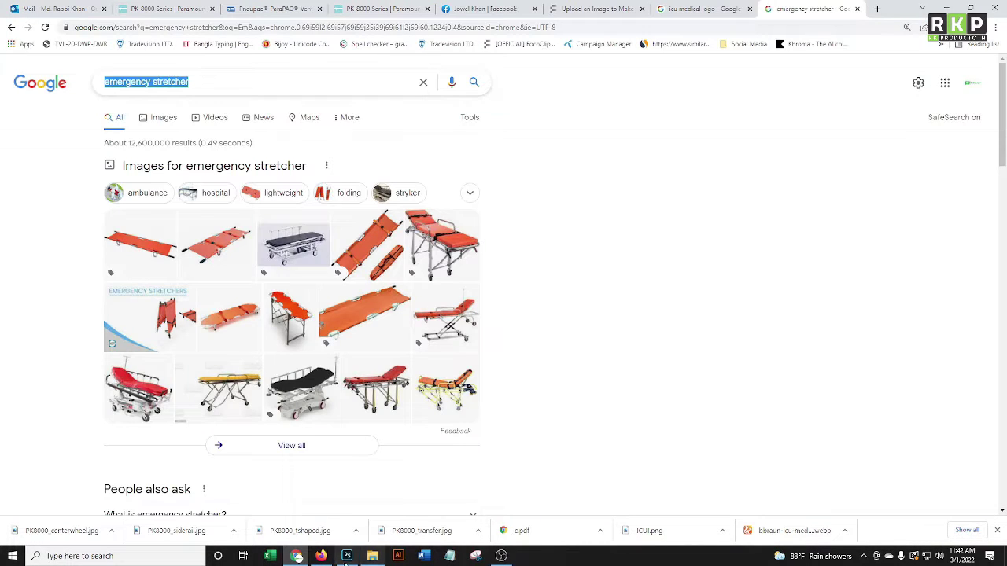
Paste 'Emergency stretcher' as a new text layer at the flyer's top right.
{"action": "left_click", "coordinate": [347, 556]}
{"action": "left_click", "coordinate": [30, 111]}
{"action": "left_click", "coordinate": [472, 144]}
{"action": "key", "text": "ctrl+v"}
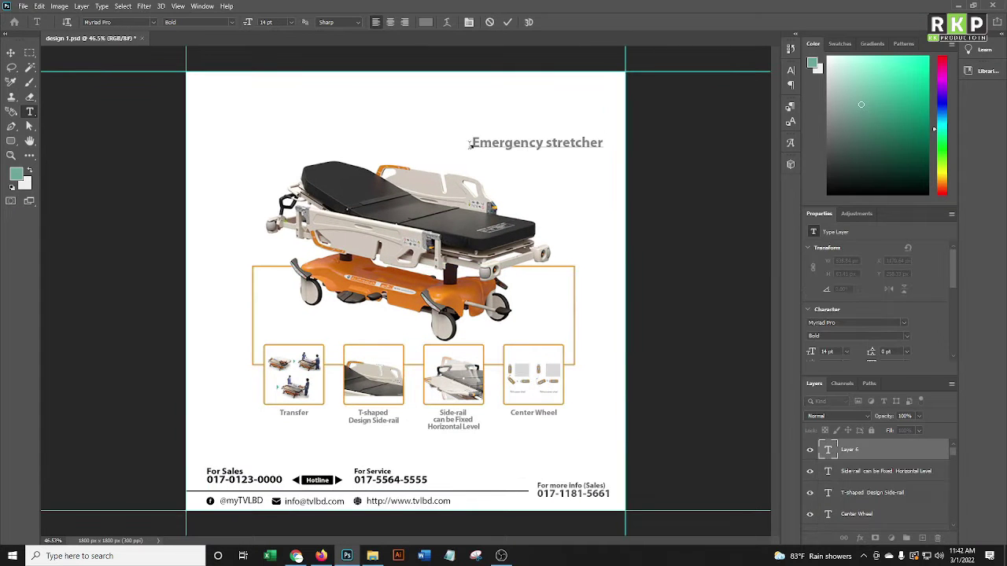
Select the whole heading text and change its font to Lato Black.
{"action": "scroll", "coordinate": [405, 236], "scroll_direction": "up", "scroll_amount": 2}
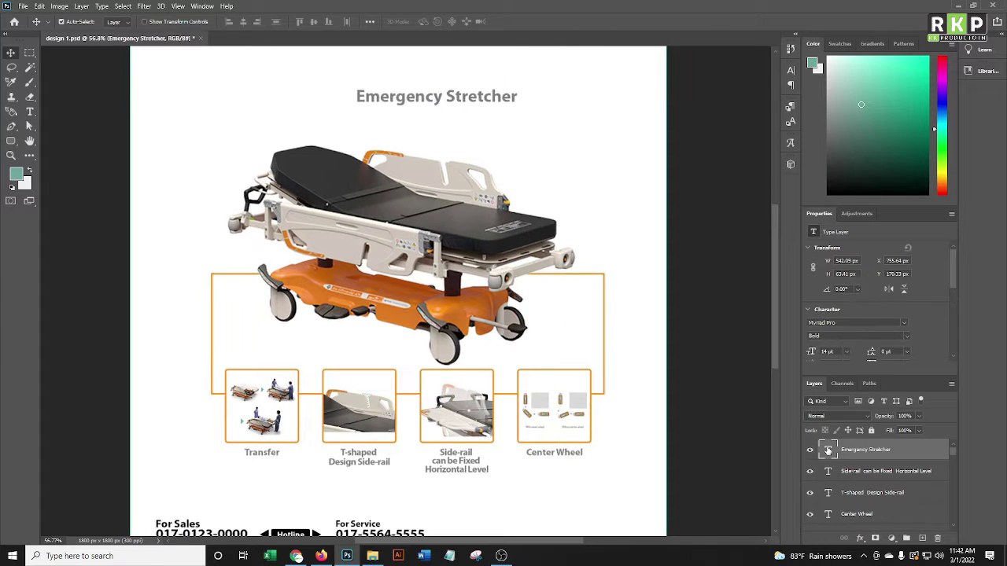
{"action": "key", "text": "ctrl+a"}
{"action": "left_click", "coordinate": [153, 21]}
{"action": "scroll", "coordinate": [259, 189], "scroll_direction": "up", "scroll_amount": 5}
{"action": "scroll", "coordinate": [252, 204], "scroll_direction": "up", "scroll_amount": 5}
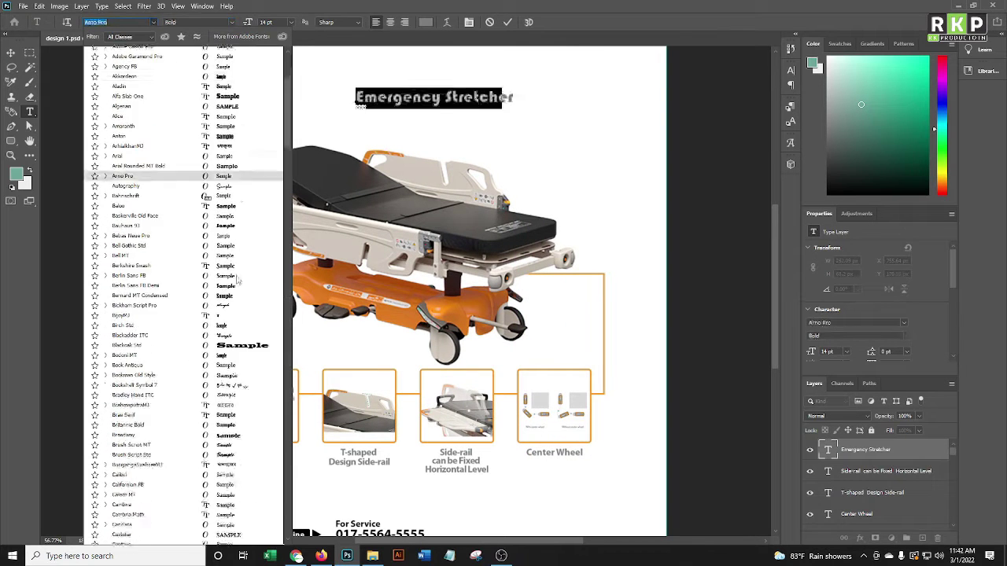
{"action": "scroll", "coordinate": [248, 216], "scroll_direction": "up", "scroll_amount": 5}
{"action": "scroll", "coordinate": [246, 221], "scroll_direction": "up", "scroll_amount": 3}
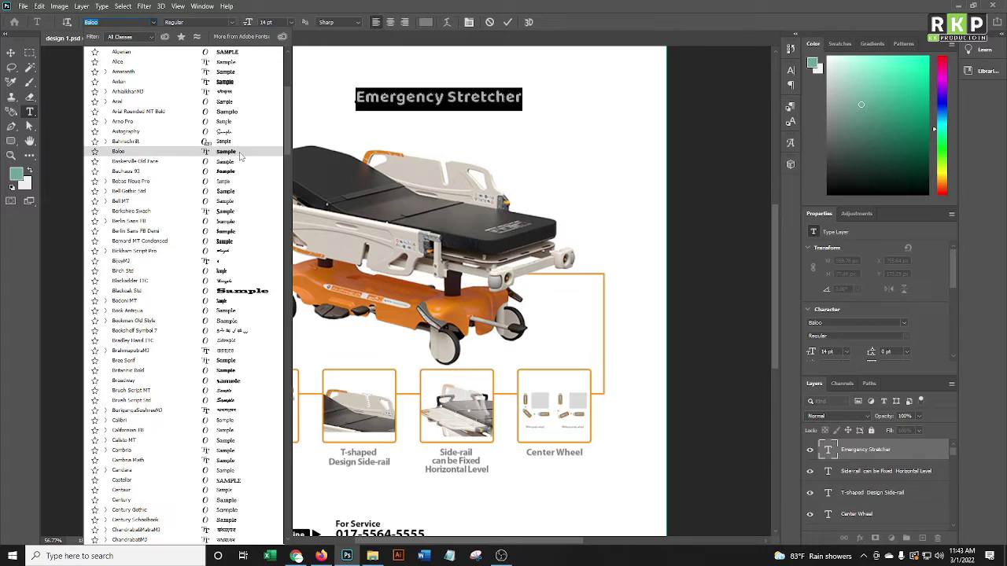
{"action": "scroll", "coordinate": [239, 315], "scroll_direction": "down", "scroll_amount": 7}
{"action": "scroll", "coordinate": [236, 316], "scroll_direction": "down", "scroll_amount": 7}
{"action": "scroll", "coordinate": [236, 317], "scroll_direction": "down", "scroll_amount": 5}
{"action": "scroll", "coordinate": [236, 316], "scroll_direction": "down", "scroll_amount": 5}
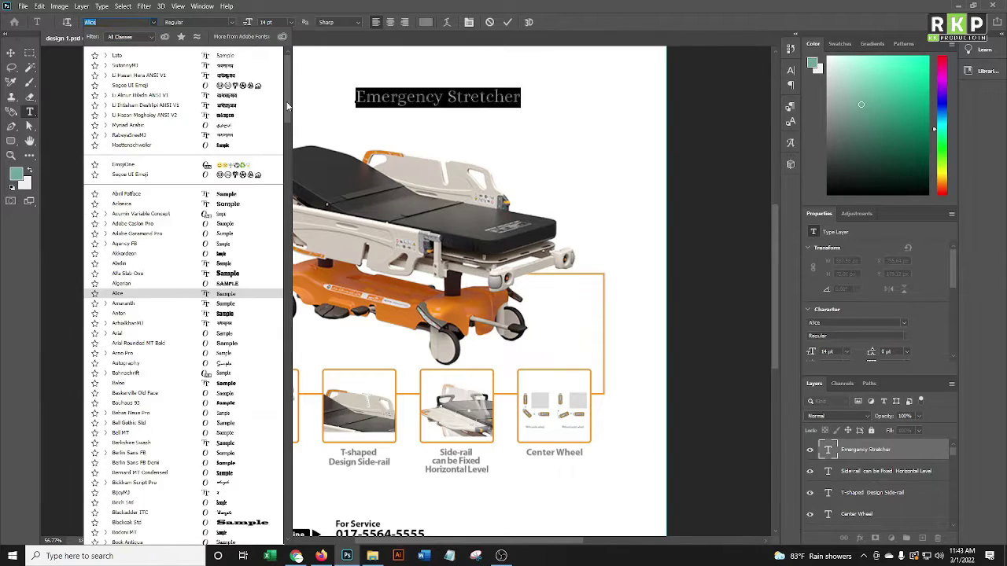
{"action": "scroll", "coordinate": [236, 316], "scroll_direction": "down", "scroll_amount": 1}
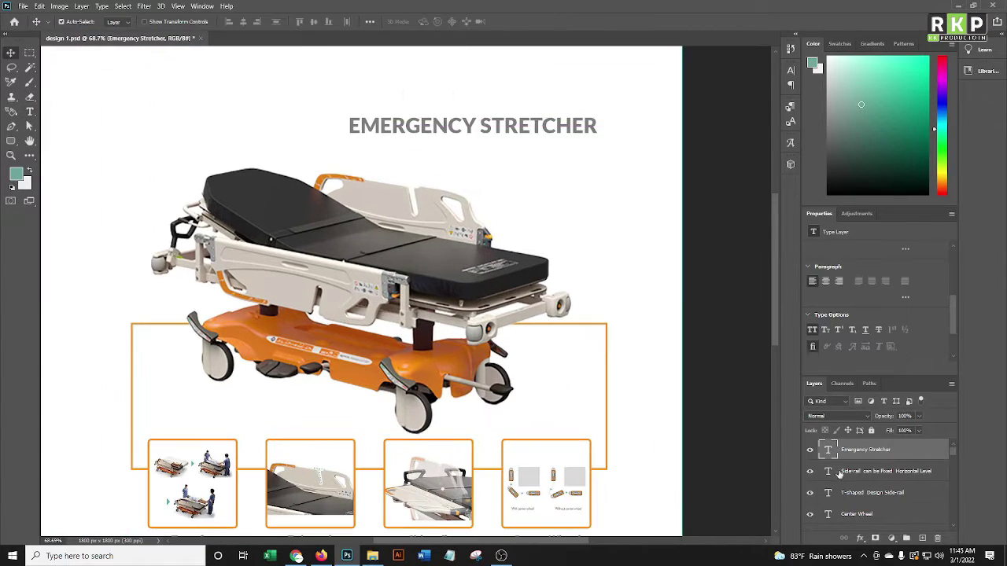
Split the heading so STRETCHER becomes its own text line separate from EMERGENCY.
{"action": "double_click", "coordinate": [828, 449]}
{"action": "left_click_drag", "start_coordinate": [479, 126], "coordinate": [604, 133]}
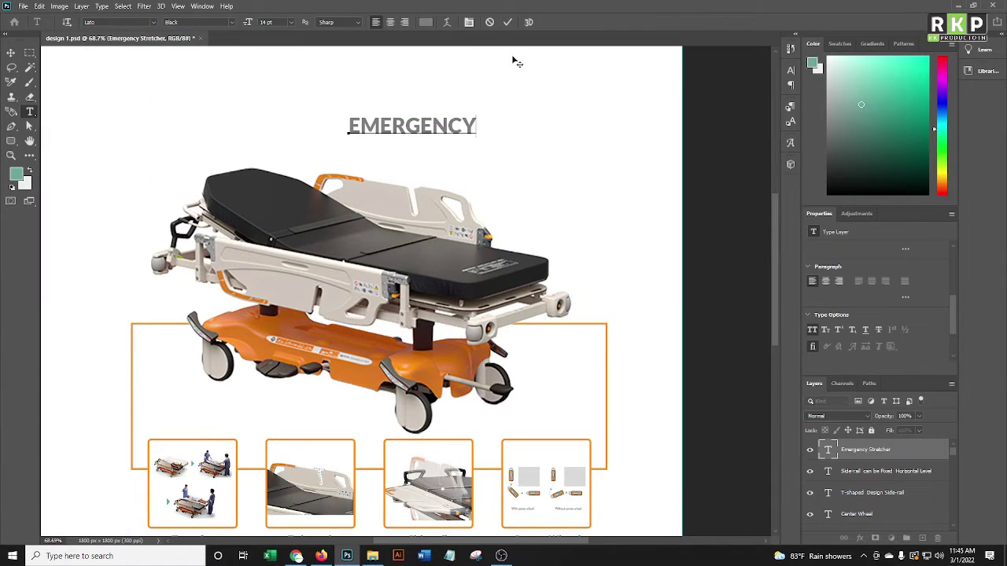
{"action": "key", "text": "ctrl+Return"}
{"action": "key", "text": "v"}
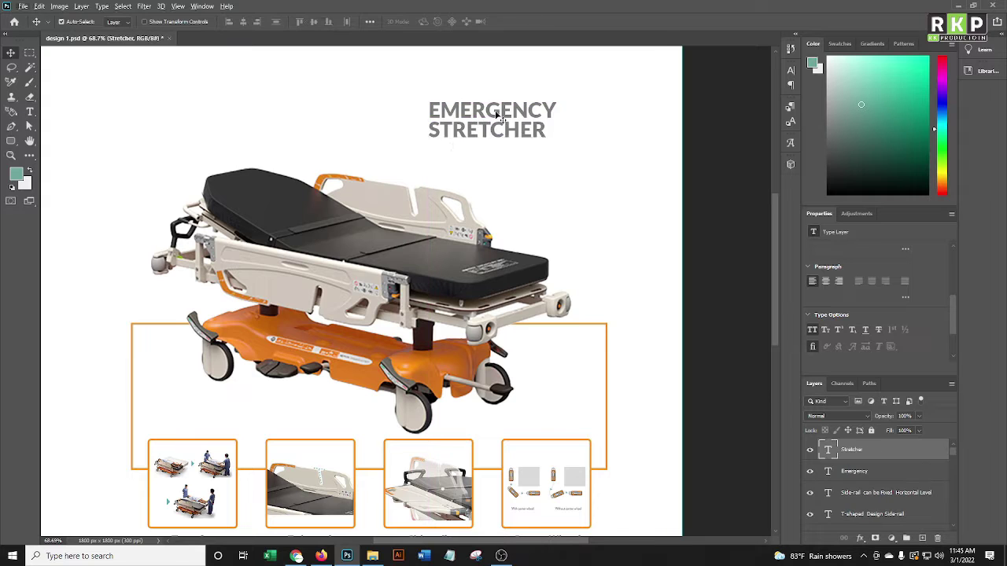
{"action": "key", "text": "ctrl+0"}
Free Transform the heading lines, placing STRETCHER beneath EMERGENCY.
{"action": "key", "text": "ctrl+t"}
{"action": "left_click_drag", "start_coordinate": [552, 164], "coordinate": [550, 161]}
{"action": "scroll", "coordinate": [522, 157], "scroll_direction": "up", "scroll_amount": 2}
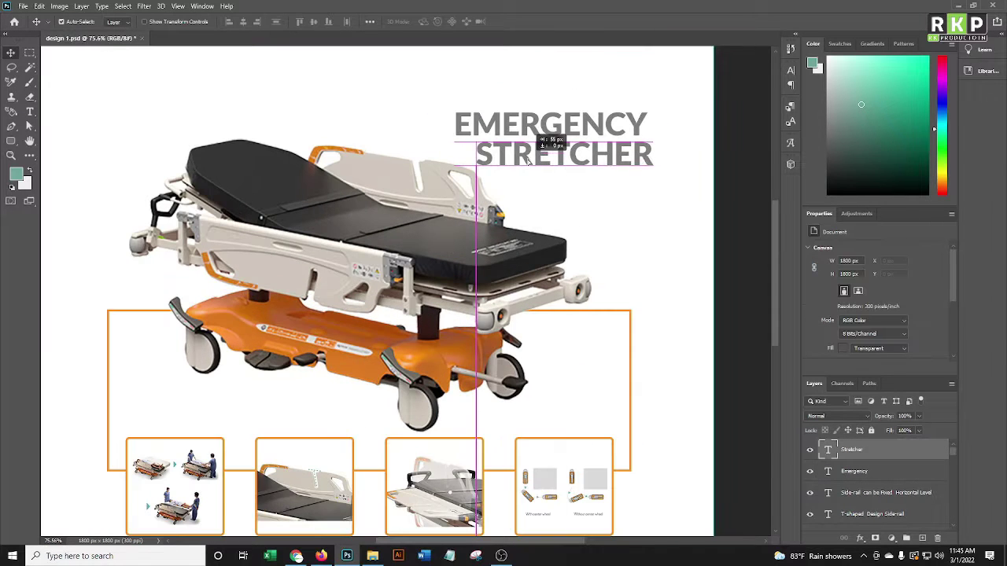
{"action": "scroll", "coordinate": [535, 157], "scroll_direction": "down", "scroll_amount": 2}
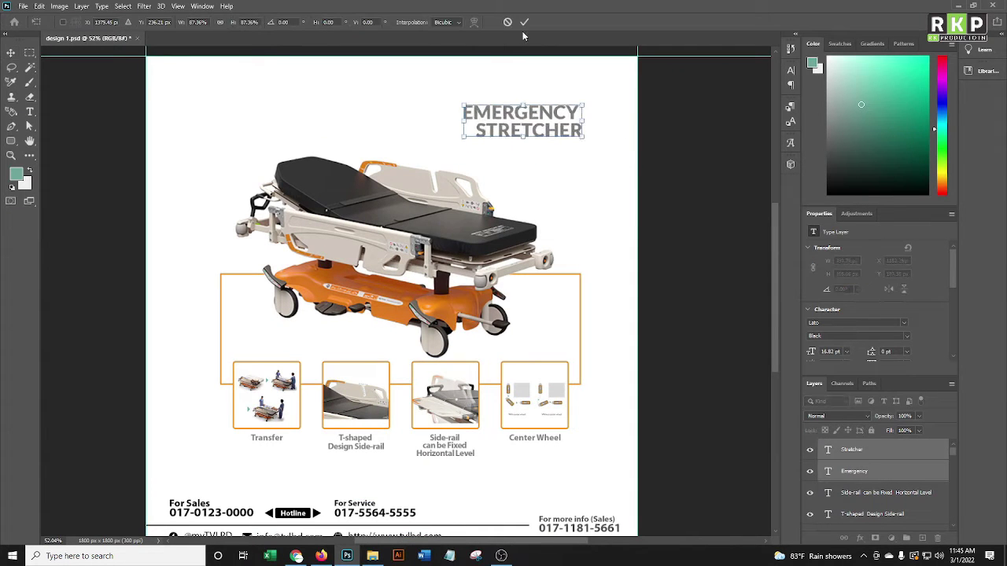
{"action": "left_click", "coordinate": [524, 22]}
{"action": "scroll", "coordinate": [576, 162], "scroll_direction": "up", "scroll_amount": 2}
{"action": "scroll", "coordinate": [565, 128], "scroll_direction": "up", "scroll_amount": 2}
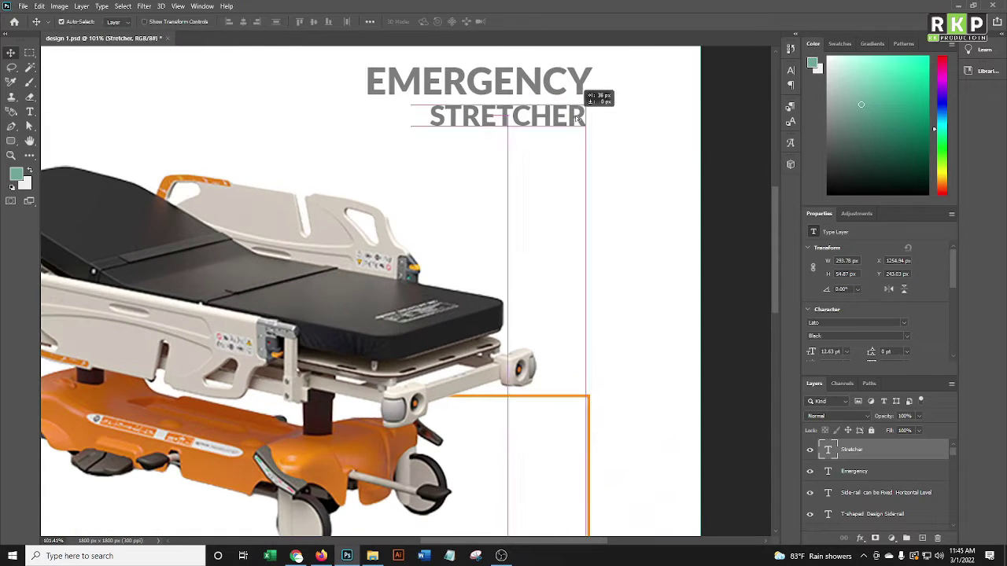
{"action": "key", "text": "Return"}
{"action": "scroll", "coordinate": [339, 140], "scroll_direction": "down", "scroll_amount": 1}
Colour both heading lines a darker orange sampled from the stretcher.
{"action": "left_click", "coordinate": [529, 136]}
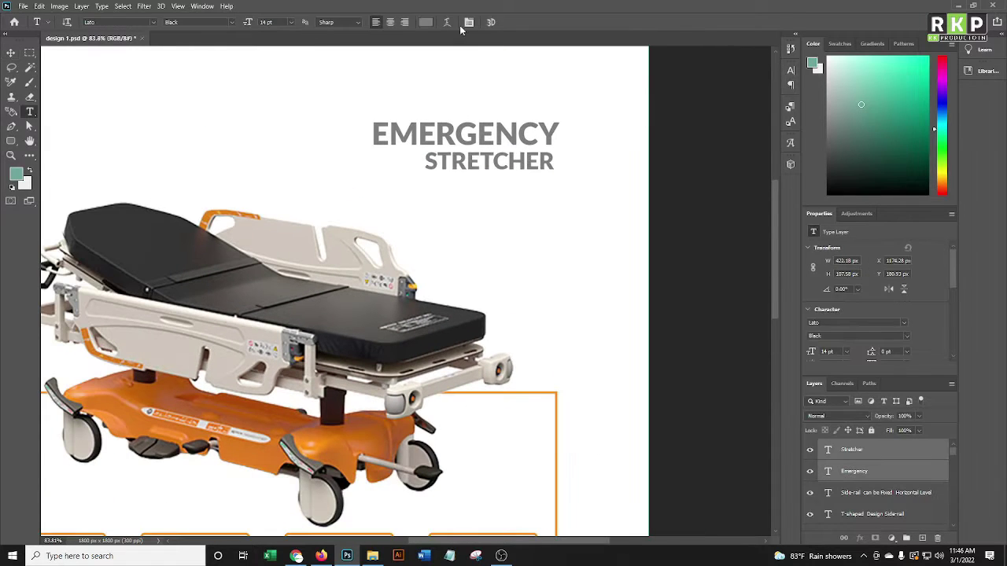
{"action": "left_click", "coordinate": [425, 22]}
{"action": "left_click", "coordinate": [311, 441]}
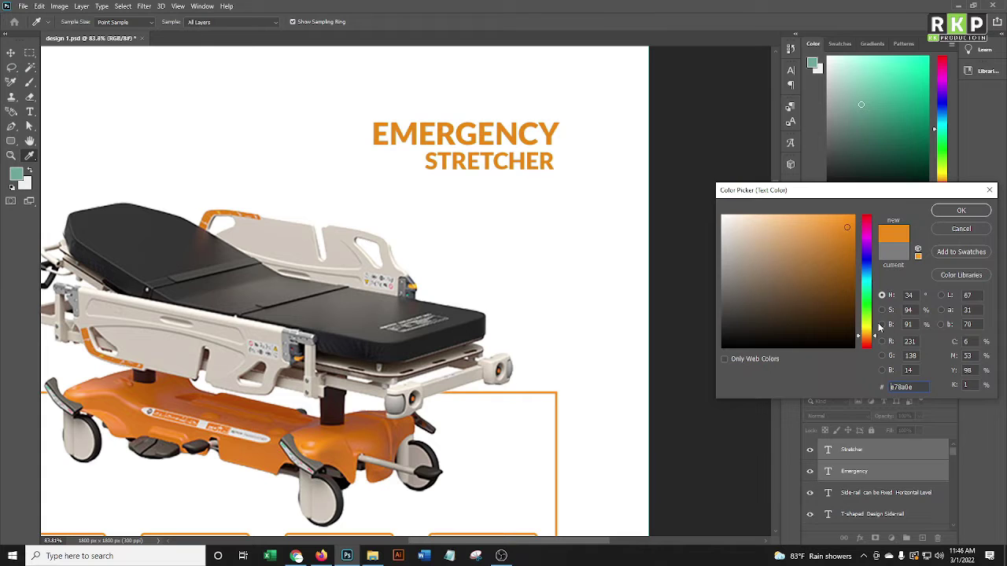
{"action": "left_click", "coordinate": [346, 425]}
{"action": "key", "text": "Return"}
Bring the Model: PK-8000 Series name from the browser's product page into the flyer.
{"action": "scroll", "coordinate": [512, 220], "scroll_direction": "down", "scroll_amount": 3}
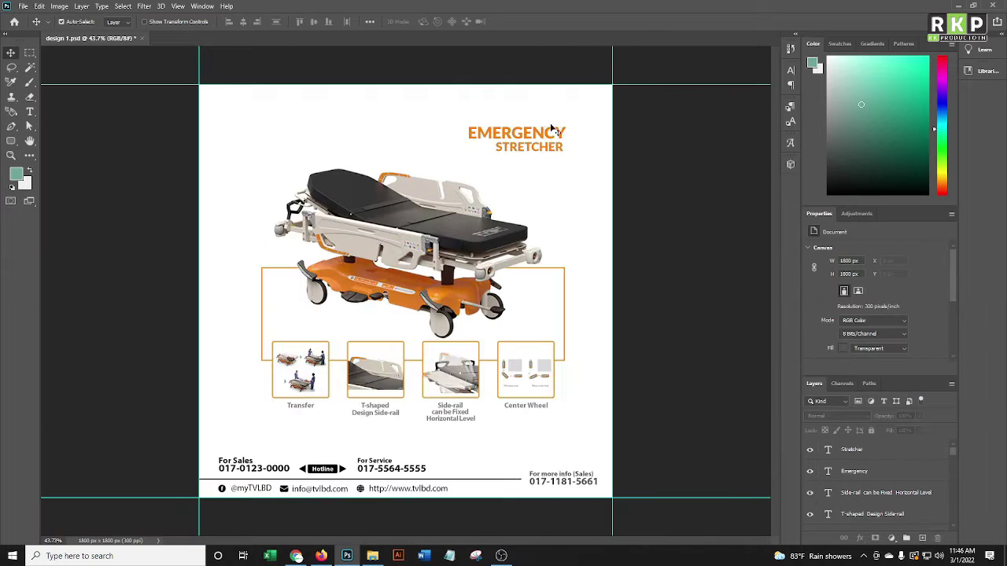
{"action": "scroll", "coordinate": [557, 150], "scroll_direction": "up", "scroll_amount": 2}
{"action": "left_click", "coordinate": [557, 467]}
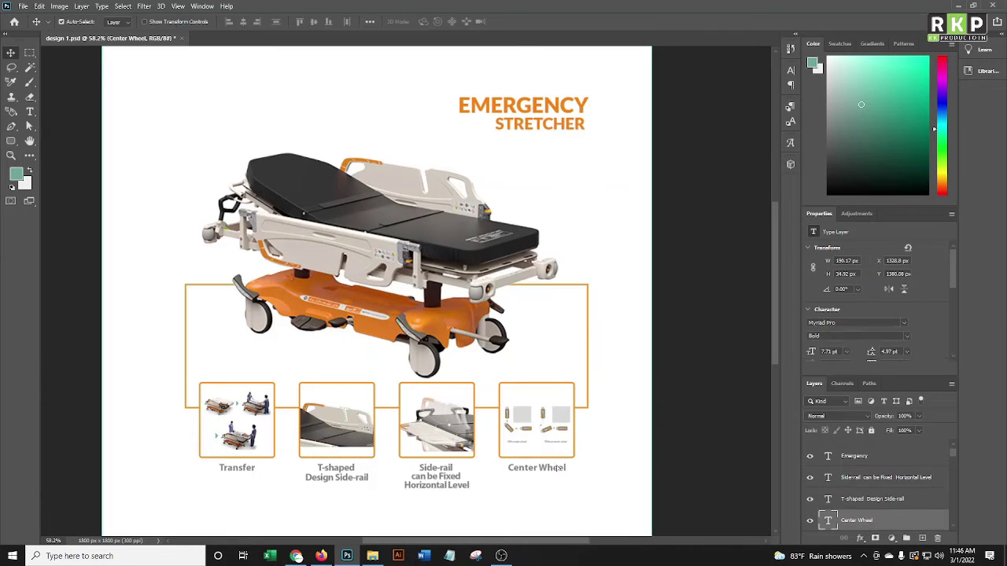
{"action": "left_click", "coordinate": [296, 556]}
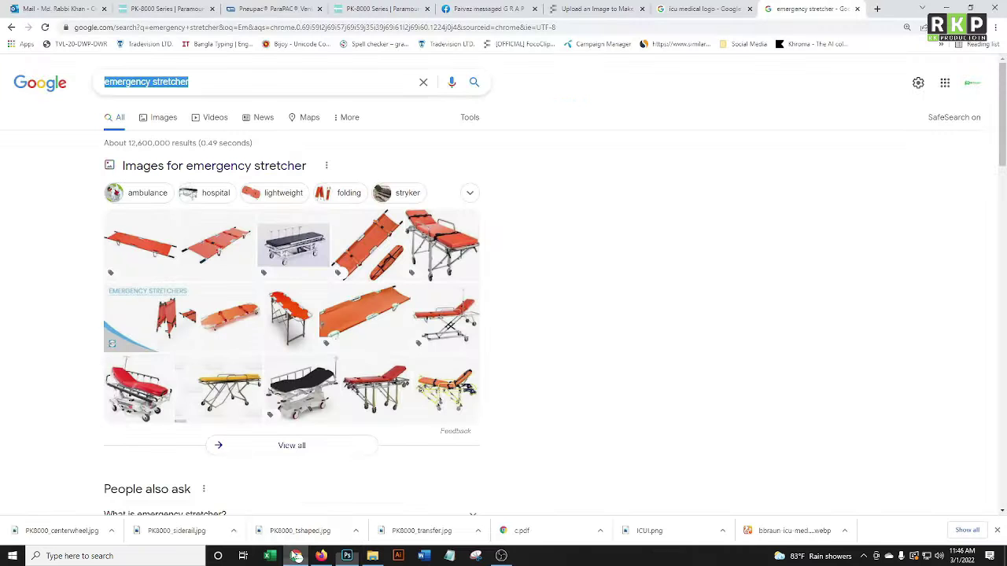
{"action": "left_click", "coordinate": [383, 9]}
{"action": "scroll", "coordinate": [297, 228], "scroll_direction": "up", "scroll_amount": 15}
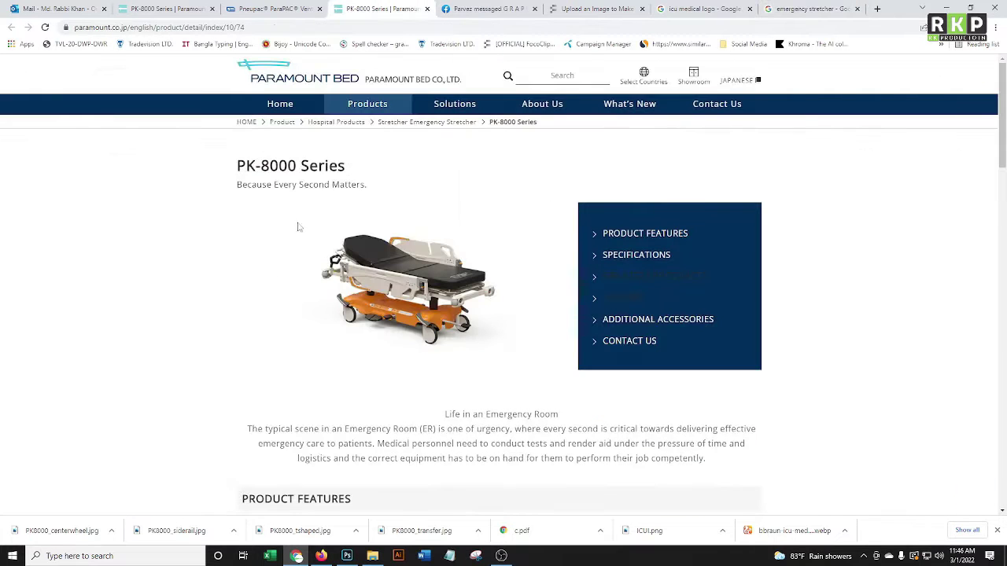
{"action": "left_click", "coordinate": [346, 556]}
{"action": "scroll", "coordinate": [626, 173], "scroll_direction": "up", "scroll_amount": 1}
Duplicate the Model line, retype it as 'Origin: Japan' and align it beneath.
{"action": "scroll", "coordinate": [592, 130], "scroll_direction": "up", "scroll_amount": 2}
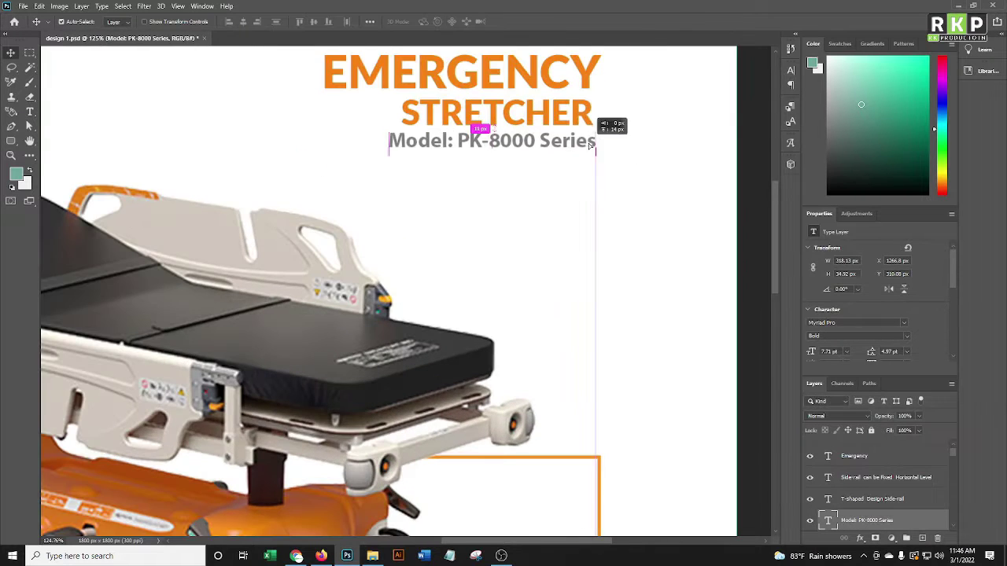
{"action": "left_click", "coordinate": [592, 126]}
{"action": "scroll", "coordinate": [559, 196], "scroll_direction": "down", "scroll_amount": 1}
{"action": "scroll", "coordinate": [636, 250], "scroll_direction": "down", "scroll_amount": 2}
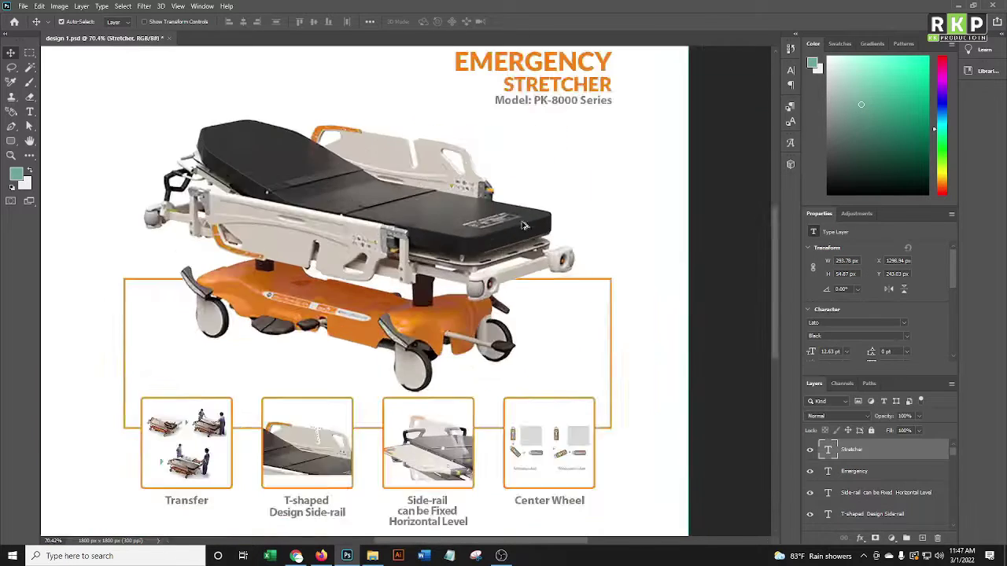
{"action": "scroll", "coordinate": [580, 162], "scroll_direction": "up", "scroll_amount": 3}
{"action": "left_click", "coordinate": [579, 162]}
{"action": "left_click_drag", "start_coordinate": [580, 162], "coordinate": [583, 191]}
{"action": "double_click", "coordinate": [828, 520]}
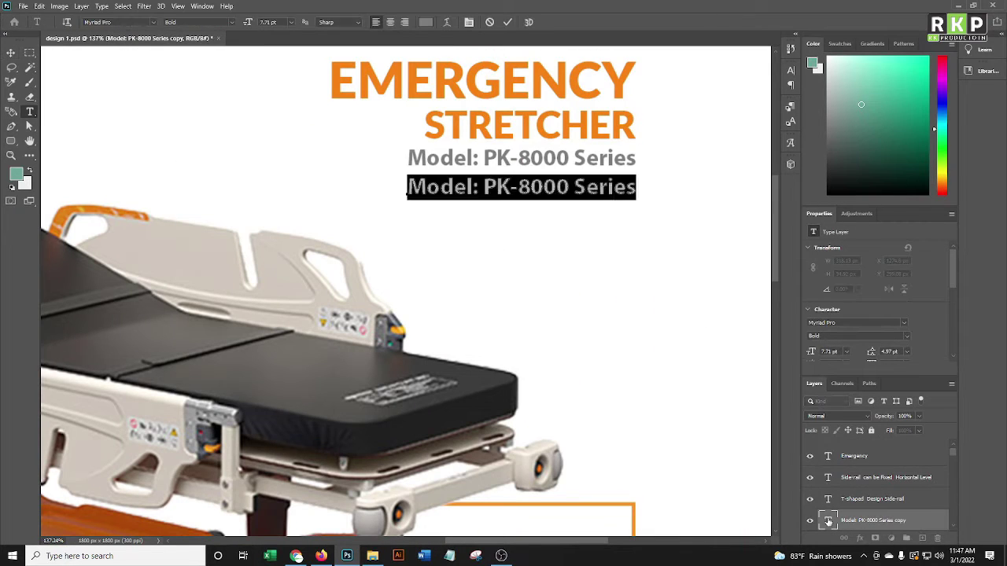
{"action": "type", "text": "Origin: Japan"}
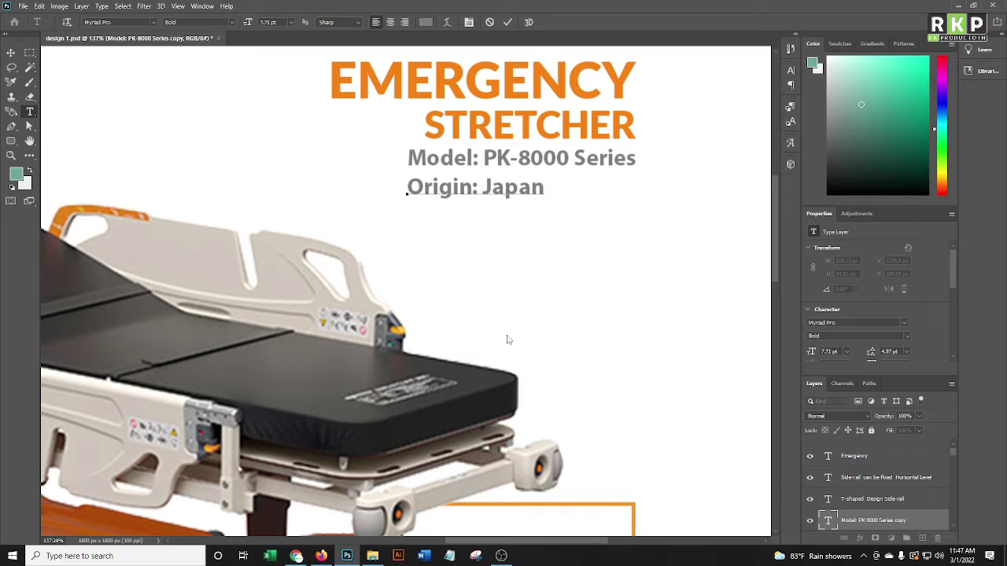
{"action": "key", "text": "ctrl+Return"}
{"action": "key", "text": "v"}
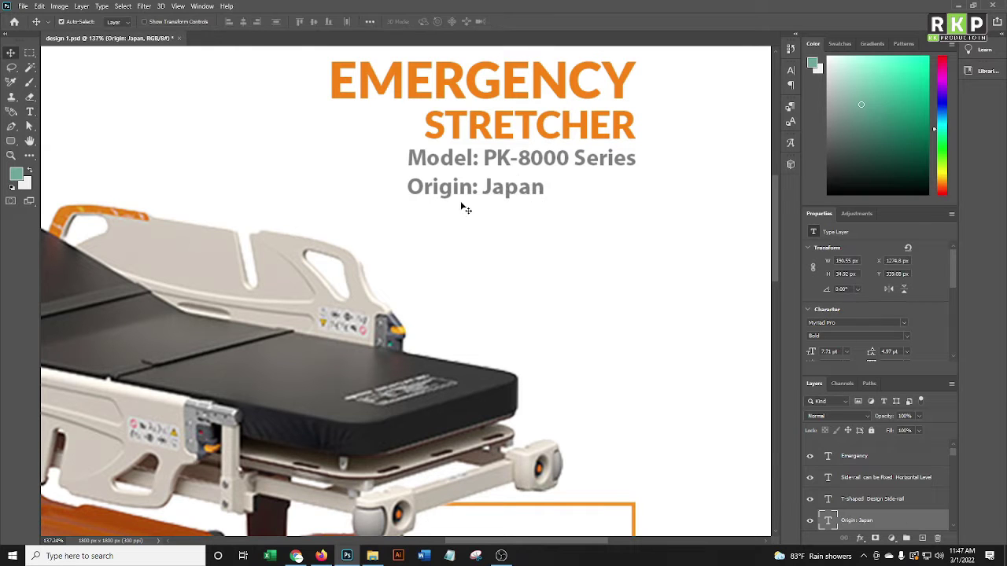
{"action": "mouse_move", "coordinate": [463, 193]}
{"action": "left_mouse_down"}
{"action": "mouse_move", "coordinate": [640, 164]}
{"action": "mouse_move", "coordinate": [636, 193]}
{"action": "left_mouse_up"}
Select the heading text layers and apply a Free Transform to the block.
{"action": "scroll", "coordinate": [519, 178], "scroll_direction": "down", "scroll_amount": 1}
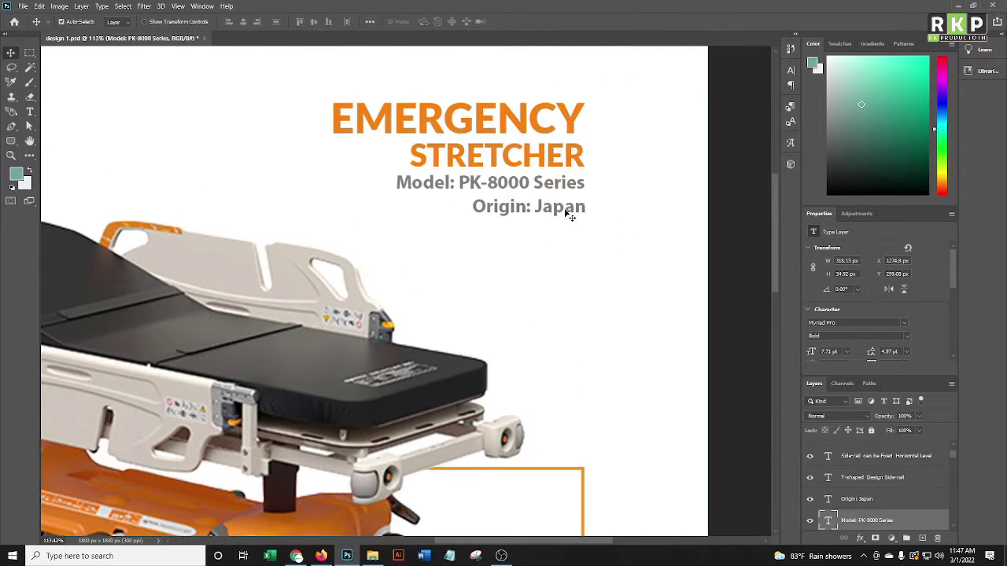
{"action": "left_click", "coordinate": [561, 240]}
{"action": "scroll", "coordinate": [485, 197], "scroll_direction": "down", "scroll_amount": 2}
{"action": "key", "text": "ctrl+0"}
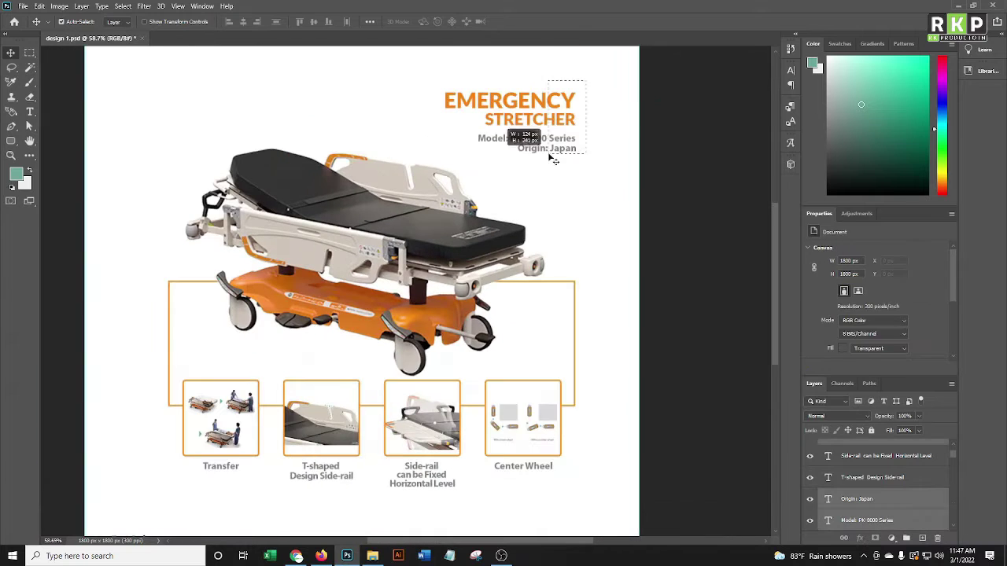
{"action": "left_click", "coordinate": [549, 148]}
{"action": "key", "text": "ctrl+t"}
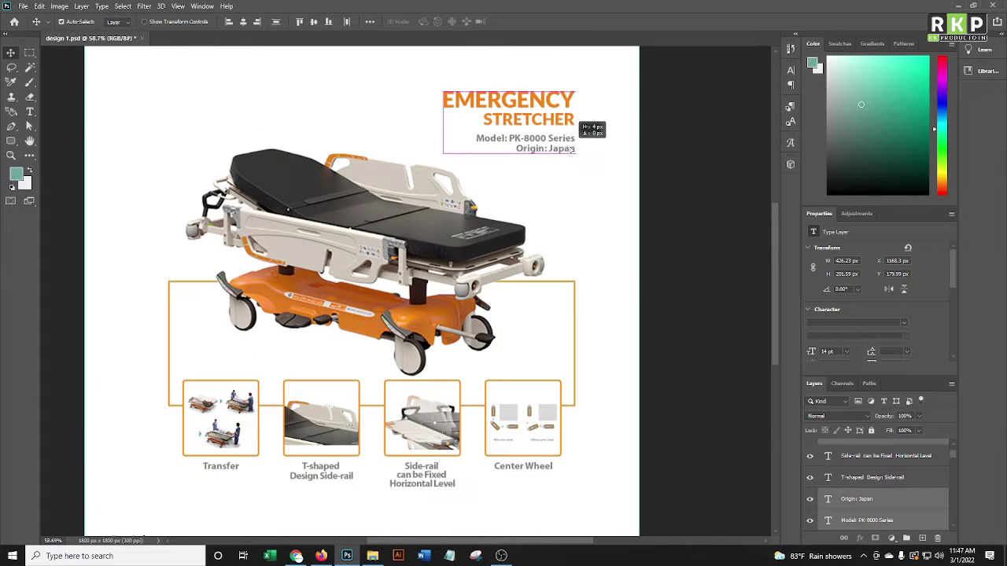
{"action": "key", "text": "Return"}
Show the rulers and add a vertical guide near the page's right edge.
{"action": "scroll", "coordinate": [591, 165], "scroll_direction": "up", "scroll_amount": 1}
{"action": "key", "text": "ctrl+r"}
{"action": "left_click_drag", "start_coordinate": [45, 271], "coordinate": [645, 268]}
{"action": "scroll", "coordinate": [636, 365], "scroll_direction": "up", "scroll_amount": 5}
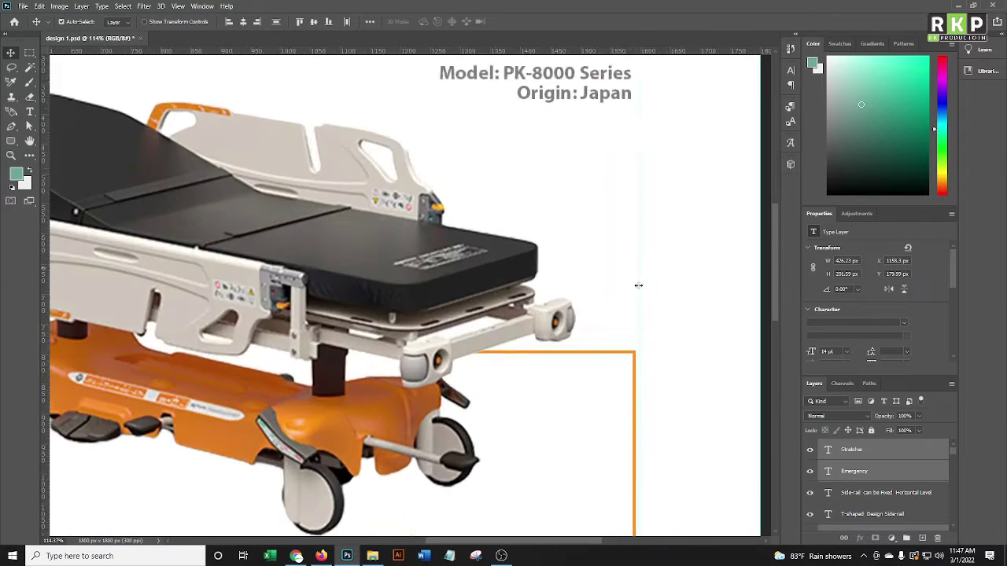
{"action": "scroll", "coordinate": [637, 366], "scroll_direction": "up", "scroll_amount": 3}
{"action": "scroll", "coordinate": [643, 309], "scroll_direction": "down", "scroll_amount": 5}
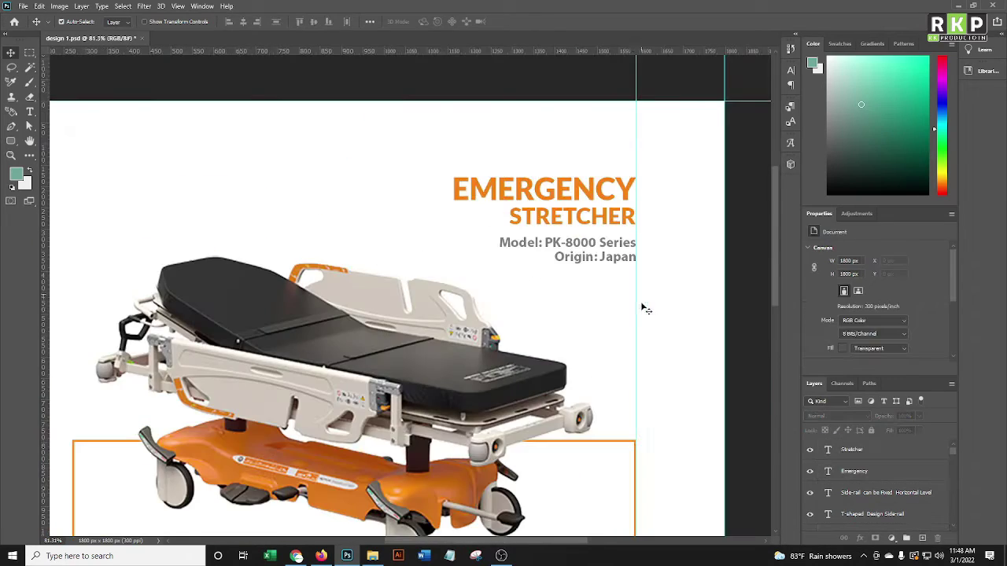
{"action": "scroll", "coordinate": [451, 121], "scroll_direction": "down", "scroll_amount": 3}
{"action": "scroll", "coordinate": [451, 121], "scroll_direction": "up", "scroll_amount": 2}
Draw a Pen shape connector below the Origin text with no fill and an orange stroke.
{"action": "key", "text": "p"}
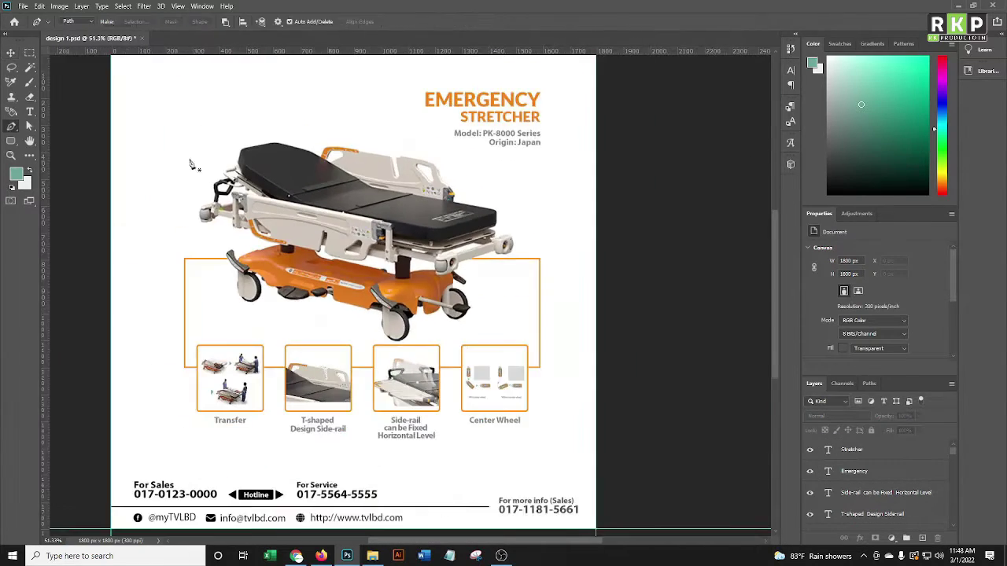
{"action": "scroll", "coordinate": [450, 120], "scroll_direction": "up", "scroll_amount": 1}
{"action": "scroll", "coordinate": [451, 121], "scroll_direction": "up", "scroll_amount": 1}
{"action": "left_click", "coordinate": [507, 152]}
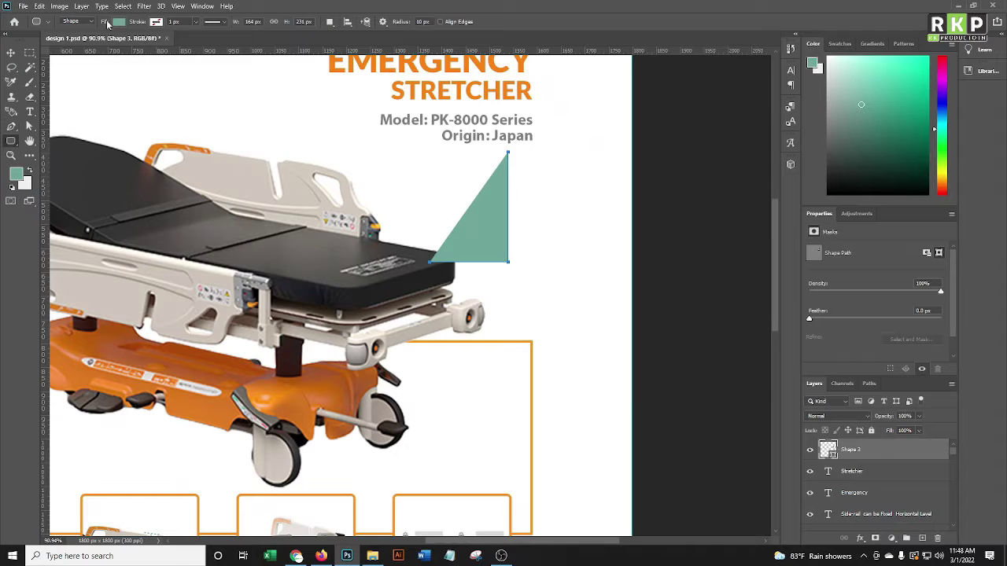
{"action": "left_click", "coordinate": [118, 21]}
{"action": "left_click", "coordinate": [49, 39]}
{"action": "left_click", "coordinate": [156, 21]}
{"action": "left_click", "coordinate": [222, 40]}
{"action": "left_click", "coordinate": [964, 214]}
{"action": "left_click", "coordinate": [155, 24]}
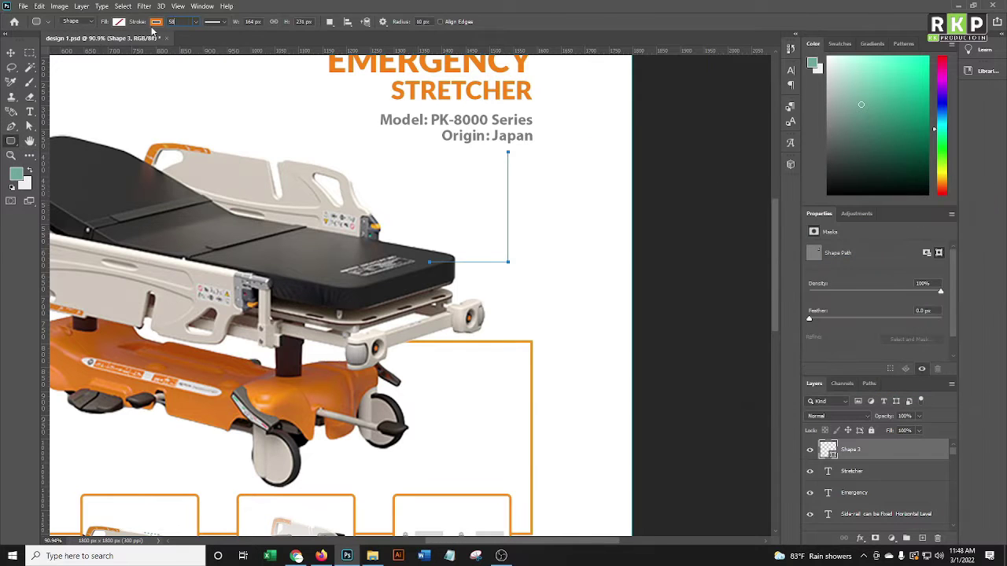
{"action": "scroll", "coordinate": [681, 323], "scroll_direction": "up", "scroll_amount": 2}
Pick a new stroke colour for the connector line and adjust it with Free Transform.
{"action": "key", "text": "v"}
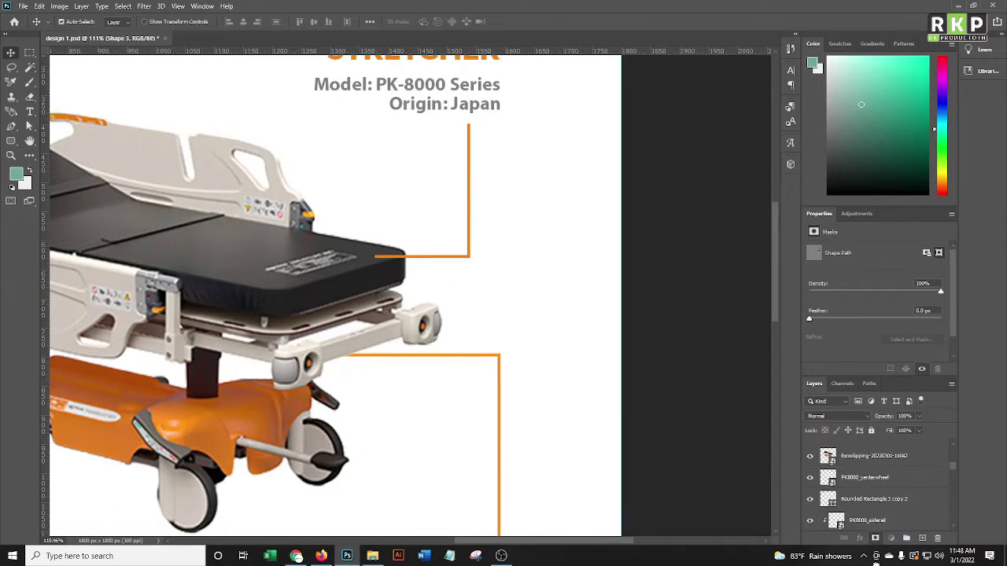
{"action": "left_click", "coordinate": [683, 326]}
{"action": "scroll", "coordinate": [683, 326], "scroll_direction": "down", "scroll_amount": 5}
{"action": "key", "text": "ctrl+z"}
{"action": "scroll", "coordinate": [116, 242], "scroll_direction": "up", "scroll_amount": 3}
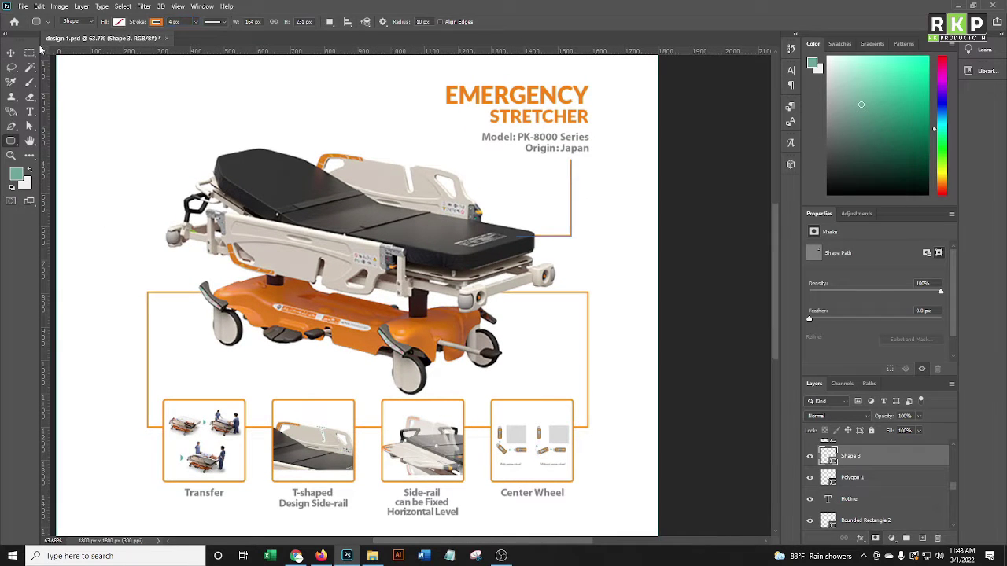
{"action": "left_click", "coordinate": [156, 21]}
{"action": "left_click", "coordinate": [222, 39]}
{"action": "left_click", "coordinate": [729, 358]}
{"action": "left_click", "coordinate": [937, 218]}
{"action": "scroll", "coordinate": [551, 214], "scroll_direction": "down", "scroll_amount": 2}
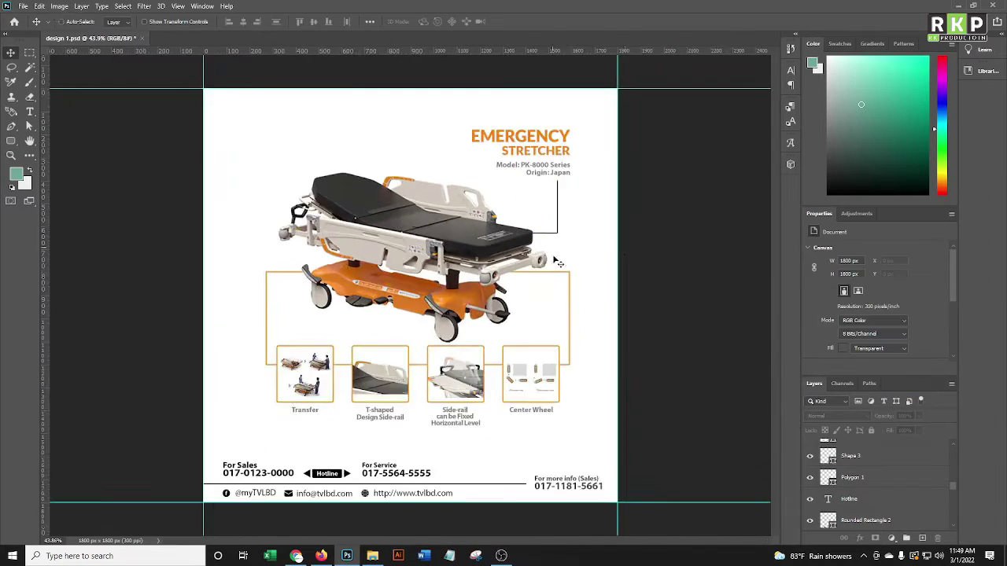
{"action": "scroll", "coordinate": [550, 214], "scroll_direction": "up", "scroll_amount": 3}
{"action": "key", "text": "ctrl+t"}
{"action": "key", "text": "Return"}
{"action": "scroll", "coordinate": [591, 231], "scroll_direction": "down", "scroll_amount": 2}
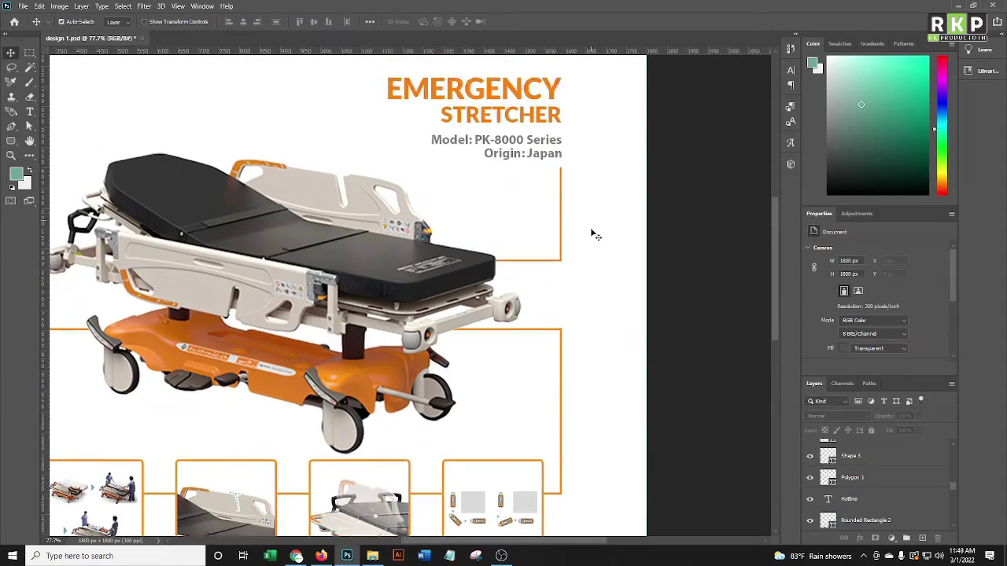
Scale the stretcher product graphic slightly with Free Transform.
{"action": "scroll", "coordinate": [606, 263], "scroll_direction": "up", "scroll_amount": 1}
{"action": "scroll", "coordinate": [610, 212], "scroll_direction": "down", "scroll_amount": 1}
{"action": "scroll", "coordinate": [610, 212], "scroll_direction": "down", "scroll_amount": 3}
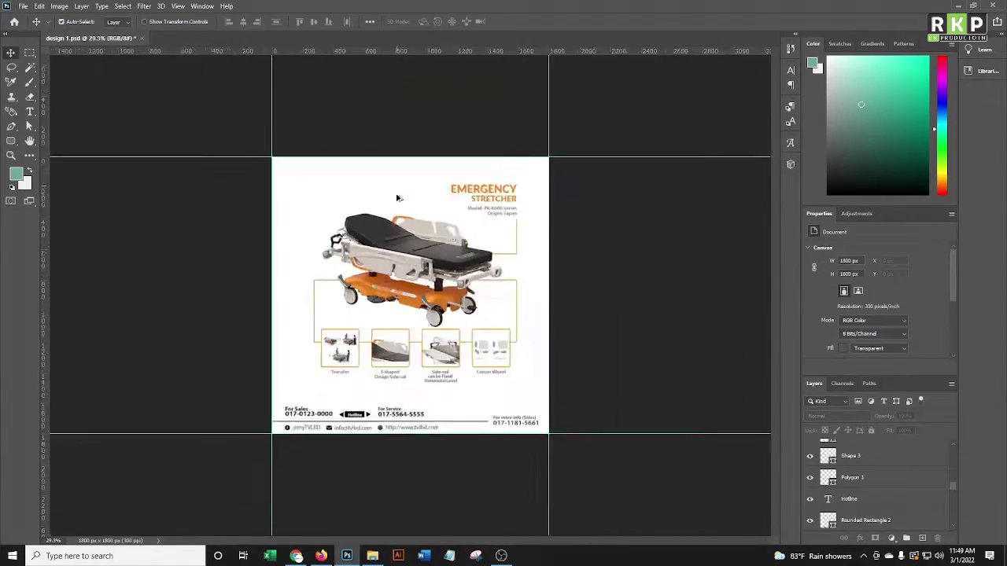
{"action": "scroll", "coordinate": [472, 220], "scroll_direction": "up", "scroll_amount": 2}
{"action": "scroll", "coordinate": [442, 224], "scroll_direction": "down", "scroll_amount": 1}
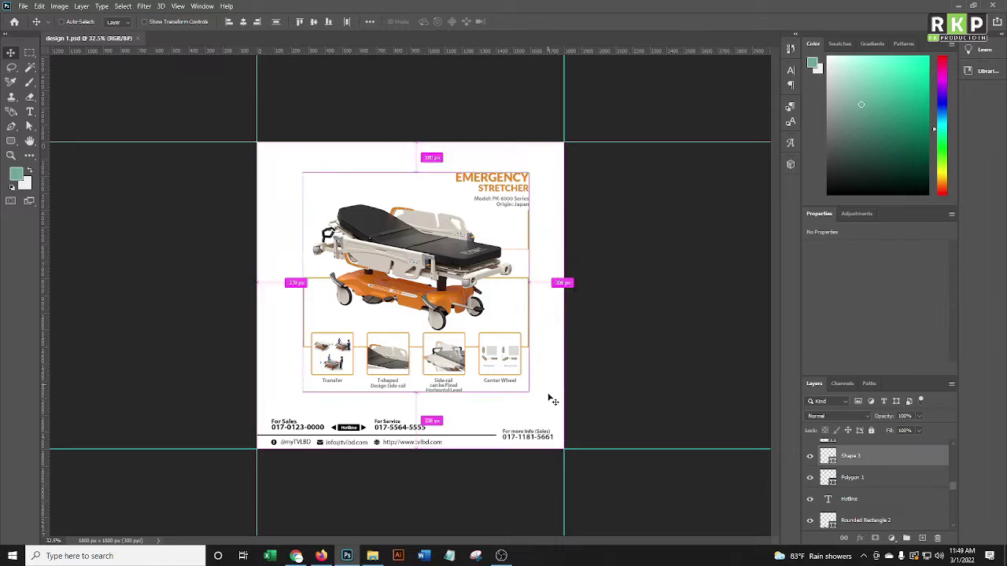
{"action": "key", "text": "ctrl+t"}
{"action": "left_click_drag", "start_coordinate": [500, 209], "coordinate": [497, 211]}
{"action": "key", "text": "Return"}
Move the EMERGENCY STRETCHER heading right until it snaps to the right-hand guide.
{"action": "scroll", "coordinate": [602, 288], "scroll_direction": "up", "scroll_amount": 2}
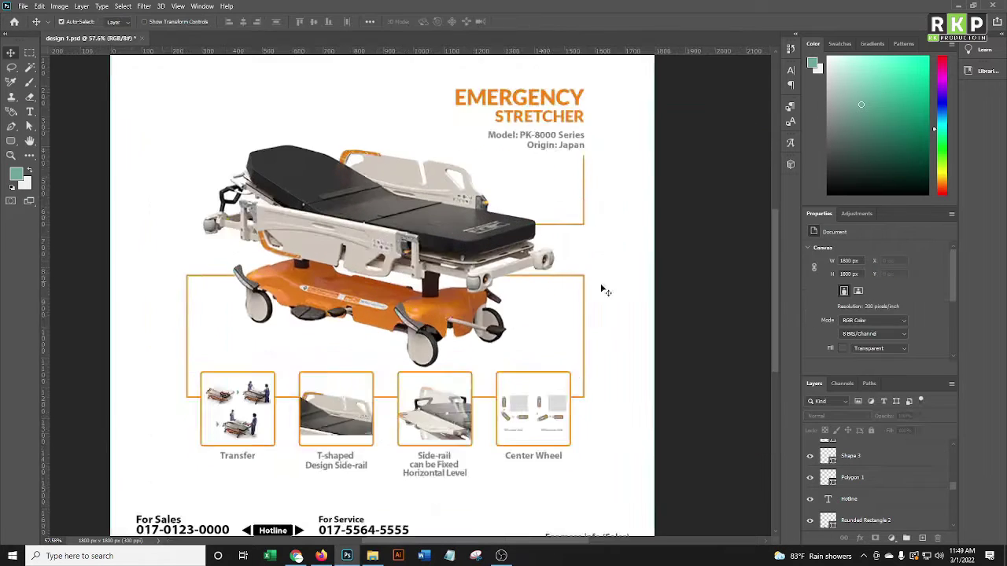
{"action": "scroll", "coordinate": [546, 391], "scroll_direction": "up", "scroll_amount": 2}
{"action": "scroll", "coordinate": [579, 387], "scroll_direction": "down", "scroll_amount": 3}
{"action": "scroll", "coordinate": [595, 419], "scroll_direction": "up", "scroll_amount": 1}
{"action": "left_click_drag", "start_coordinate": [595, 419], "coordinate": [598, 421]}
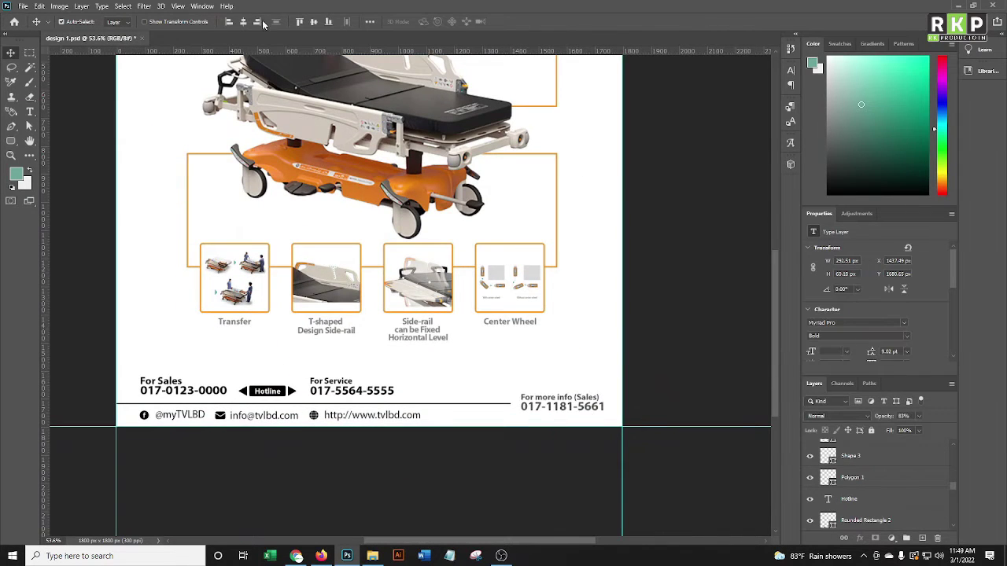
{"action": "scroll", "coordinate": [488, 389], "scroll_direction": "up", "scroll_amount": 3}
{"action": "scroll", "coordinate": [506, 399], "scroll_direction": "up", "scroll_amount": 3}
{"action": "scroll", "coordinate": [265, 386], "scroll_direction": "down", "scroll_amount": 5}
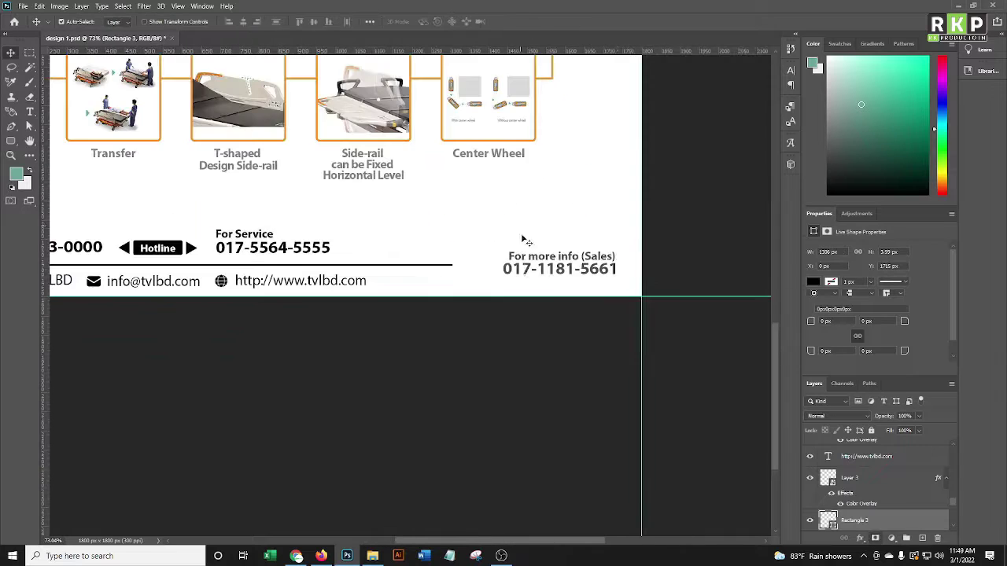
{"action": "scroll", "coordinate": [596, 292], "scroll_direction": "down", "scroll_amount": 3}
{"action": "left_click_drag", "start_coordinate": [540, 192], "coordinate": [537, 154]}
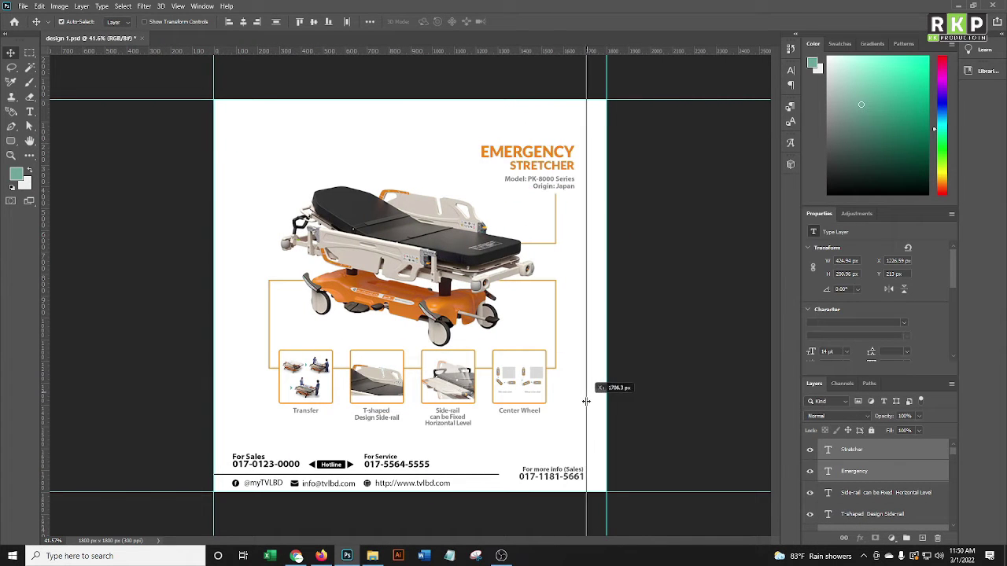
{"action": "scroll", "coordinate": [583, 400], "scroll_direction": "up", "scroll_amount": 3}
{"action": "left_click_drag", "start_coordinate": [598, 181], "coordinate": [619, 180]}
{"action": "left_click", "coordinate": [645, 285]}
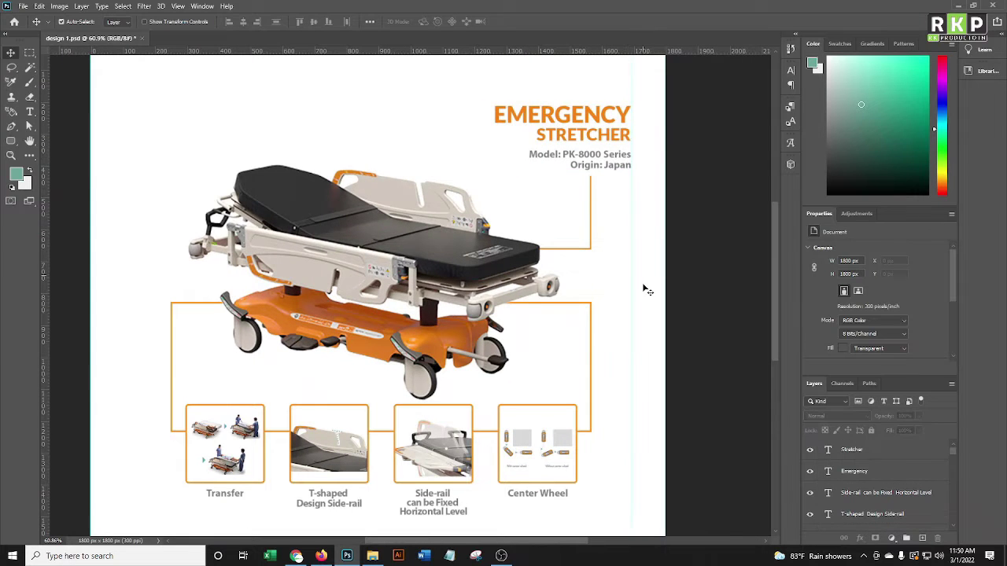
Start adding a new element to the flyer by dragging on the canvas.
{"action": "scroll", "coordinate": [485, 206], "scroll_direction": "down", "scroll_amount": 3}
{"action": "scroll", "coordinate": [582, 192], "scroll_direction": "up", "scroll_amount": 2}
{"action": "scroll", "coordinate": [564, 221], "scroll_direction": "down", "scroll_amount": 3}
{"action": "scroll", "coordinate": [554, 236], "scroll_direction": "up", "scroll_amount": 3}
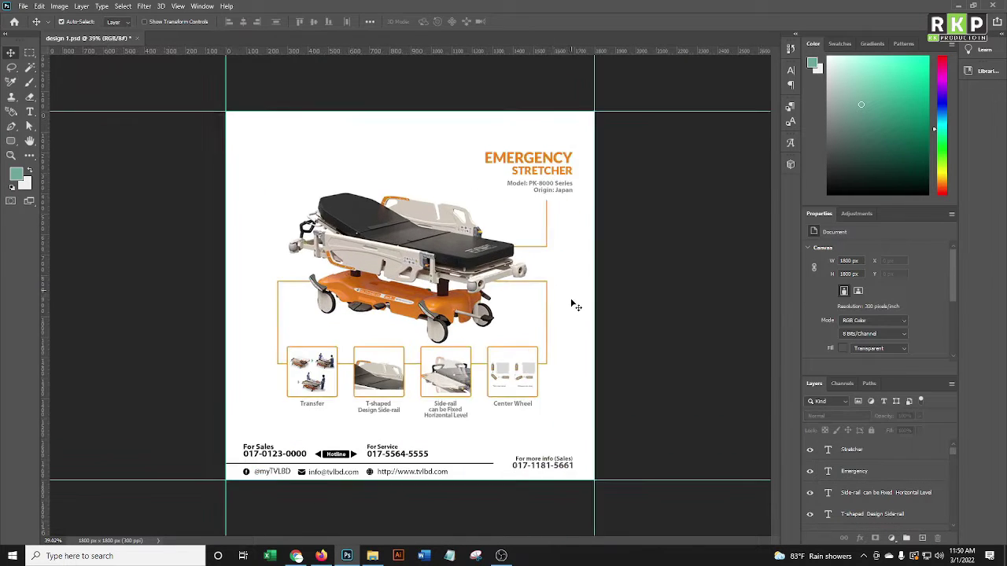
{"action": "scroll", "coordinate": [550, 250], "scroll_direction": "down", "scroll_amount": 1}
{"action": "left_click_drag", "start_coordinate": [550, 250], "coordinate": [551, 250]}
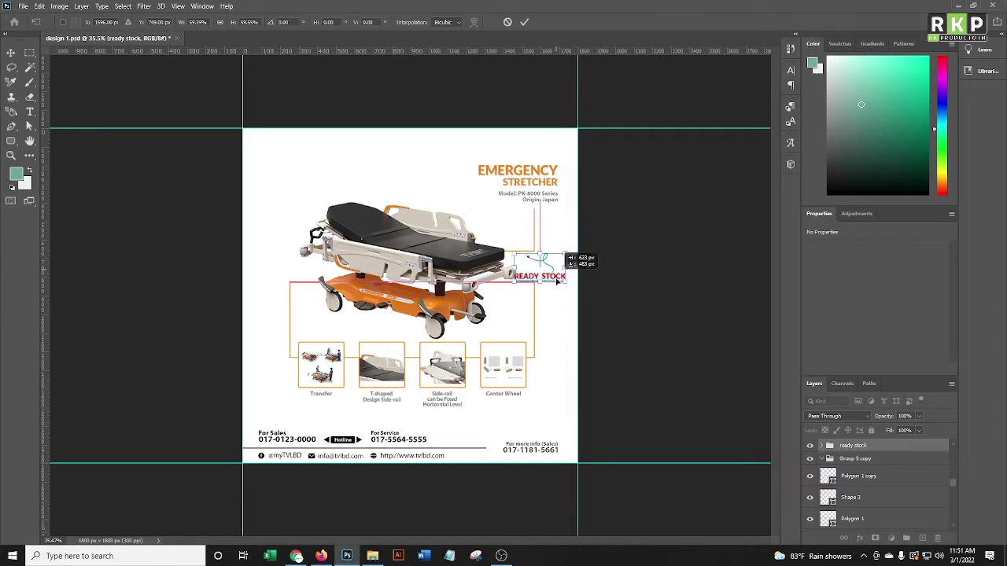
Drag the READY STOCK badge up and left beside the stretcher onto the orange frame line.
{"action": "scroll", "coordinate": [429, 135], "scroll_direction": "up", "scroll_amount": 2}
{"action": "mouse_move", "coordinate": [453, 198]}
{"action": "left_mouse_down"}
{"action": "mouse_move", "coordinate": [429, 136]}
{"action": "mouse_move", "coordinate": [547, 332]}
{"action": "left_mouse_up"}
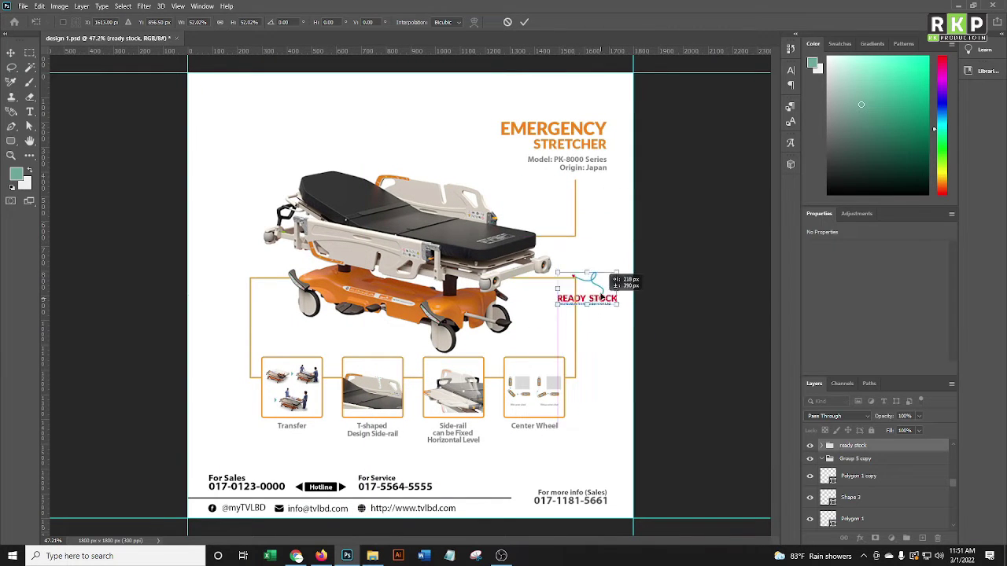
{"action": "scroll", "coordinate": [590, 326], "scroll_direction": "up", "scroll_amount": 2}
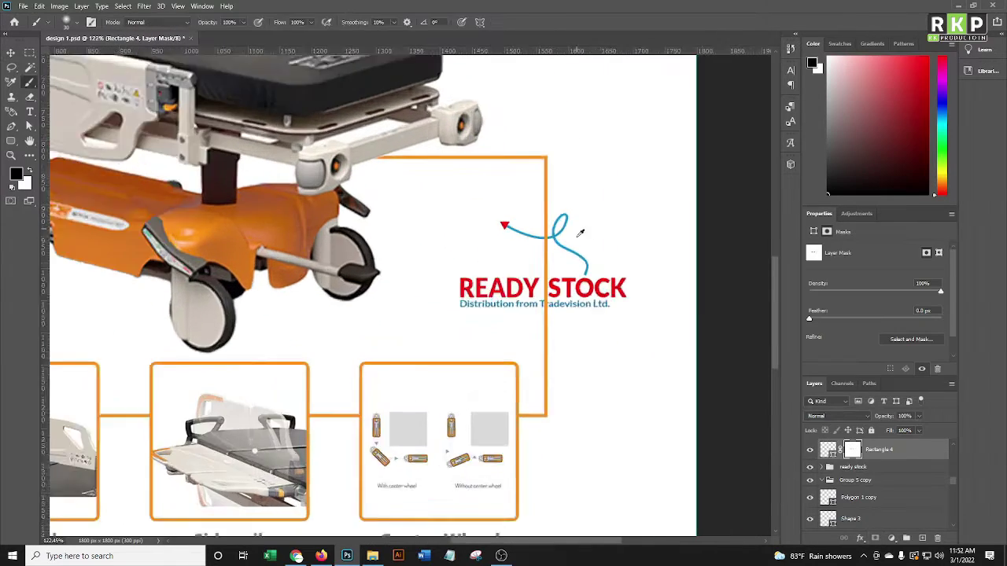
Zoom in on the READY STOCK badge and pick the orange line behind it to mask.
{"action": "scroll", "coordinate": [580, 233], "scroll_direction": "up", "scroll_amount": 2}
{"action": "scroll", "coordinate": [543, 252], "scroll_direction": "up", "scroll_amount": 4}
{"action": "scroll", "coordinate": [533, 263], "scroll_direction": "up", "scroll_amount": 4}
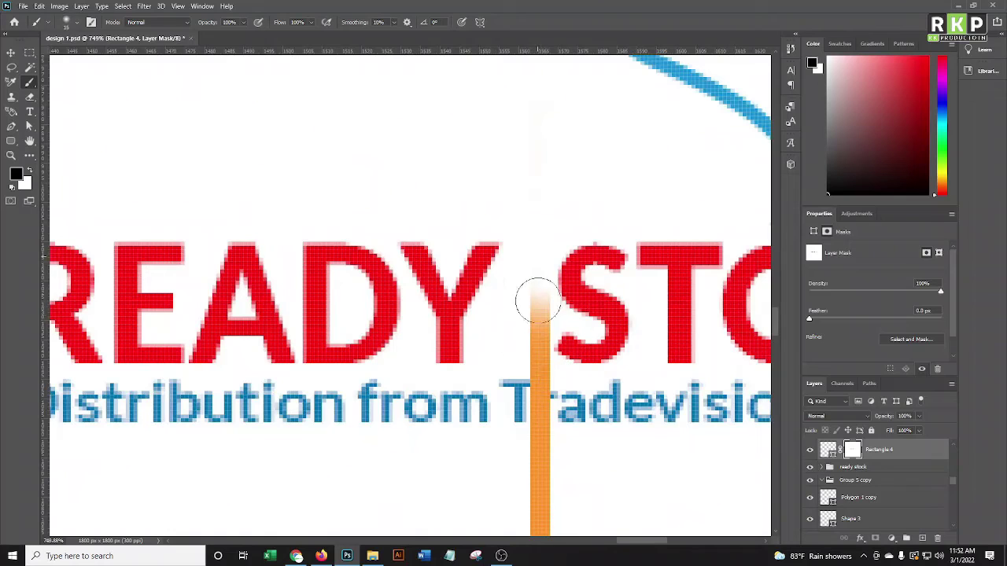
{"action": "scroll", "coordinate": [551, 389], "scroll_direction": "up", "scroll_amount": 2}
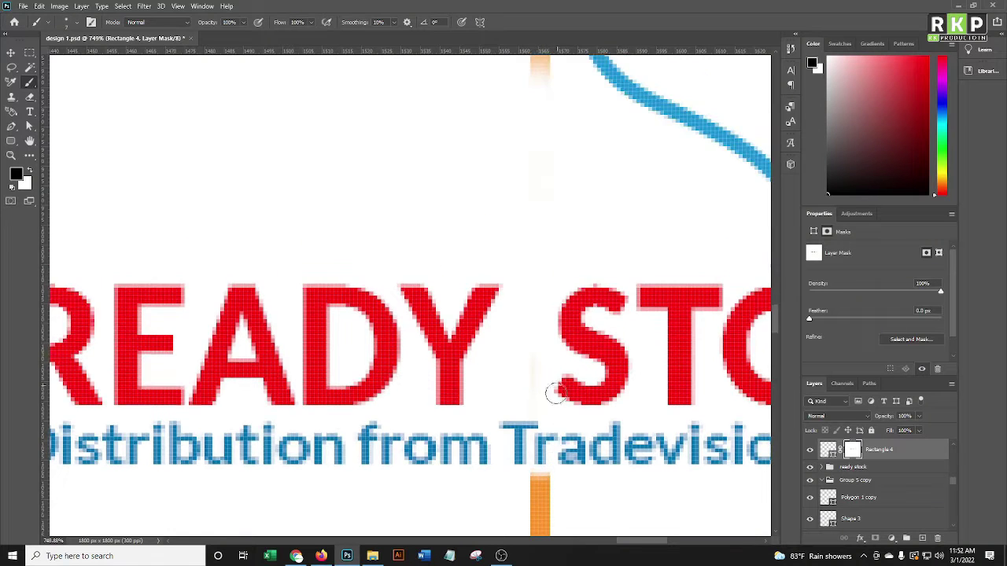
{"action": "scroll", "coordinate": [535, 177], "scroll_direction": "up", "scroll_amount": 3}
{"action": "scroll", "coordinate": [540, 362], "scroll_direction": "up", "scroll_amount": 5}
{"action": "scroll", "coordinate": [485, 282], "scroll_direction": "up", "scroll_amount": 4}
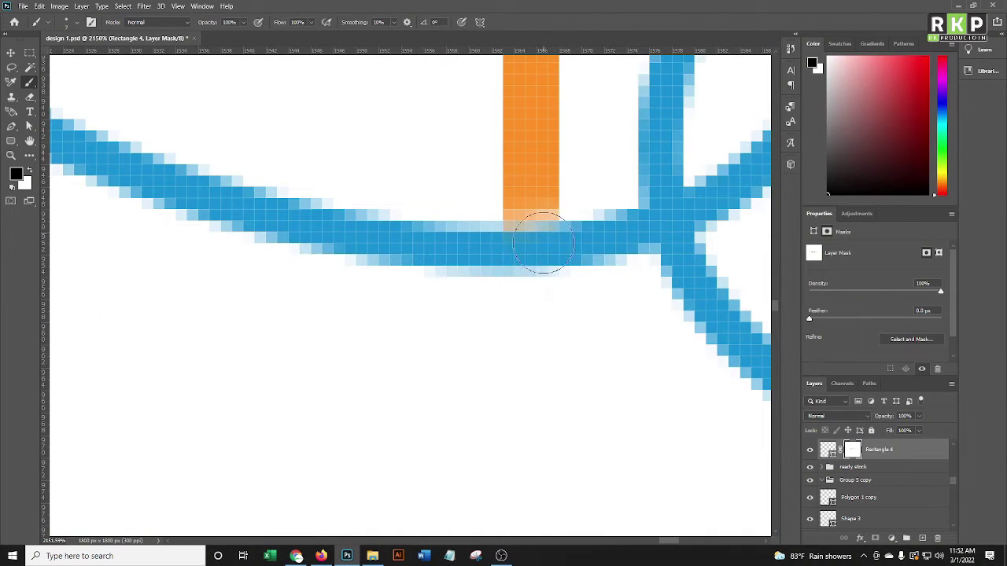
{"action": "left_click", "coordinate": [540, 228]}
{"action": "scroll", "coordinate": [540, 228], "scroll_direction": "down", "scroll_amount": 8}
{"action": "scroll", "coordinate": [540, 227], "scroll_direction": "down", "scroll_amount": 5}
Select the READY STOCK badge, then the curved blue arrow, and apply a transform to the arrow.
{"action": "key", "text": "v"}
{"action": "left_click", "coordinate": [854, 461]}
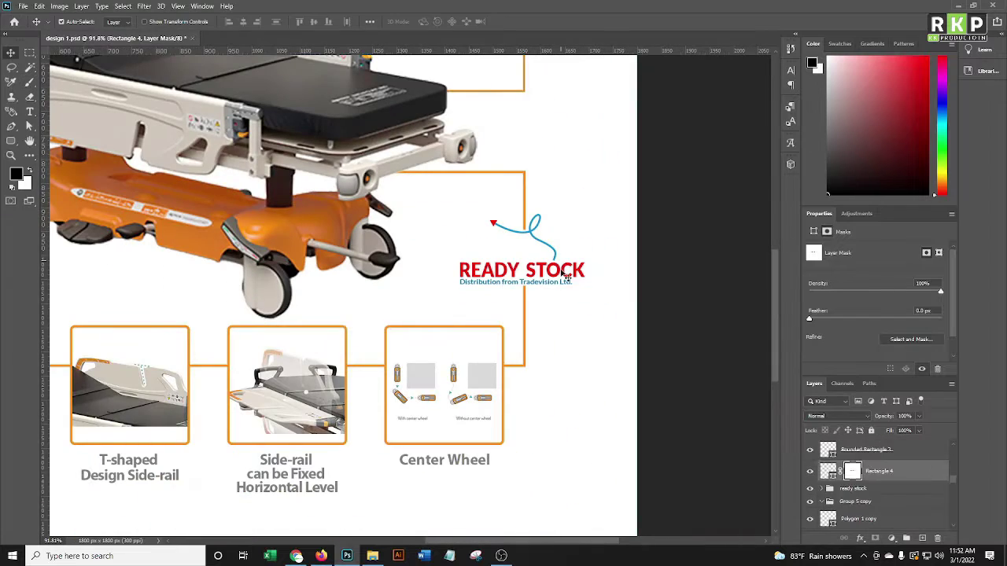
{"action": "key", "text": "ctrl+t"}
{"action": "scroll", "coordinate": [583, 287], "scroll_direction": "up", "scroll_amount": 1}
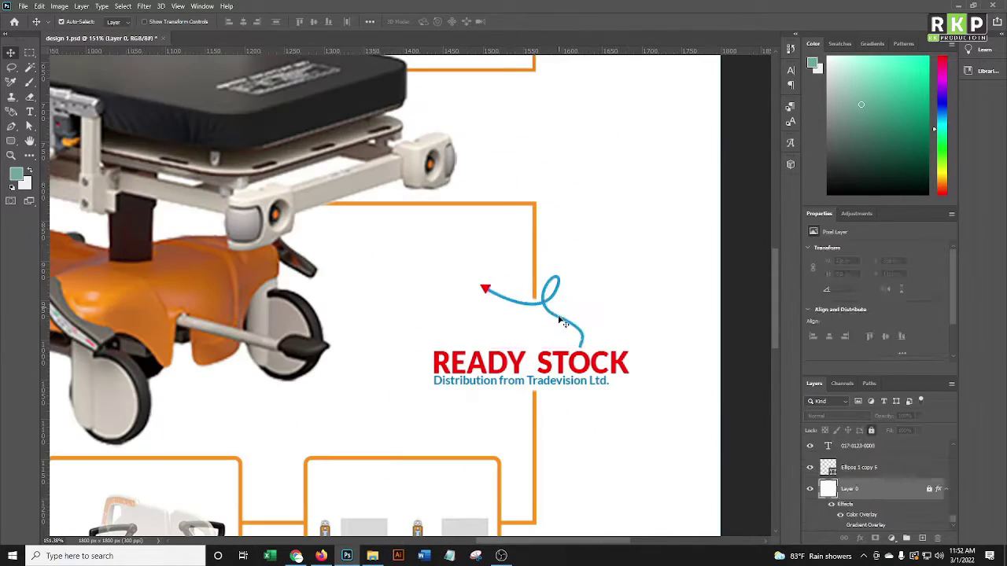
{"action": "left_click", "coordinate": [529, 293]}
{"action": "key", "text": "ctrl+t"}
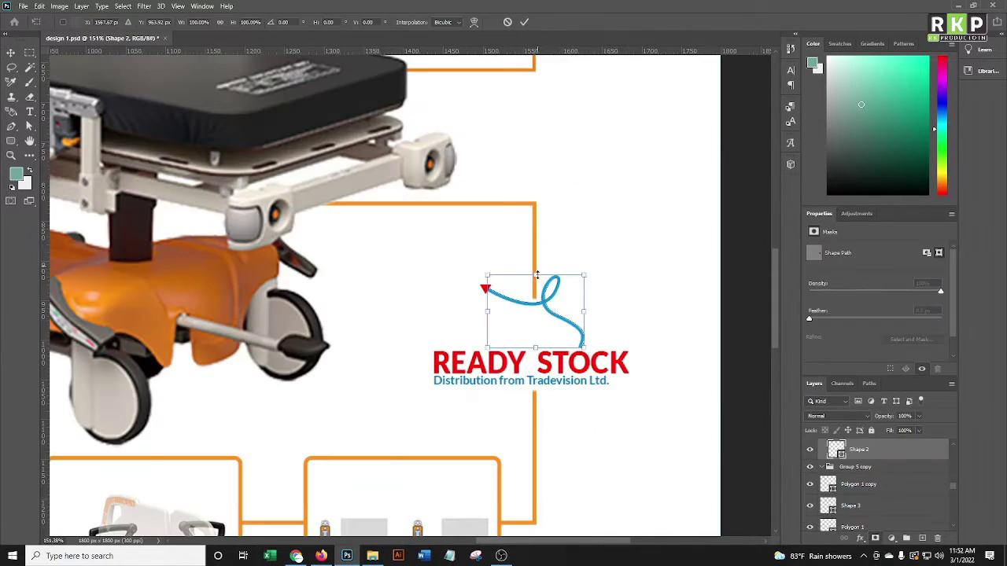
{"action": "key", "text": "Return"}
Move the curved blue arrow left and the red triangle to the arrow's tail.
{"action": "scroll", "coordinate": [528, 294], "scroll_direction": "down", "scroll_amount": 2}
{"action": "scroll", "coordinate": [551, 293], "scroll_direction": "down", "scroll_amount": 2}
{"action": "scroll", "coordinate": [629, 292], "scroll_direction": "up", "scroll_amount": 4}
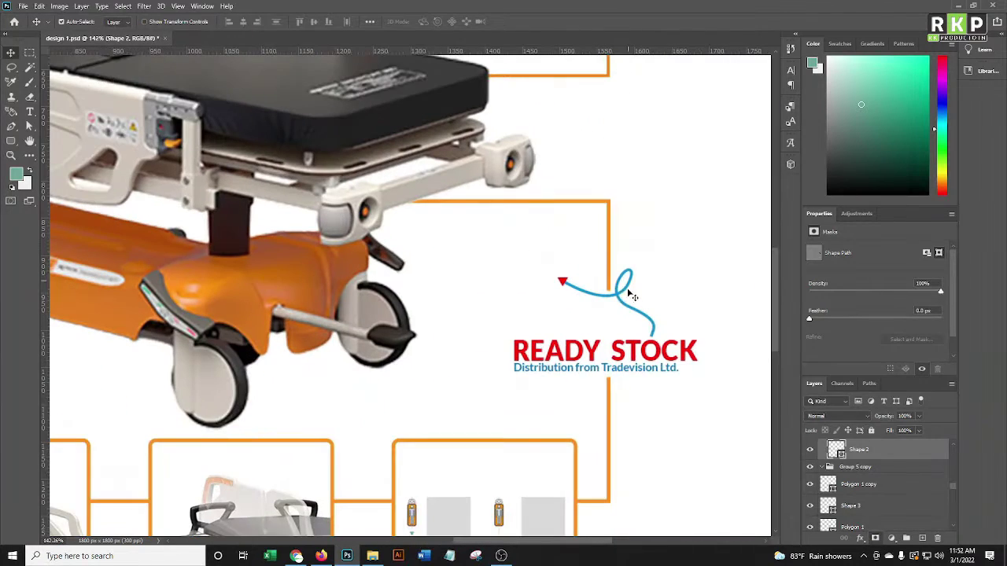
{"action": "scroll", "coordinate": [605, 302], "scroll_direction": "up", "scroll_amount": 1}
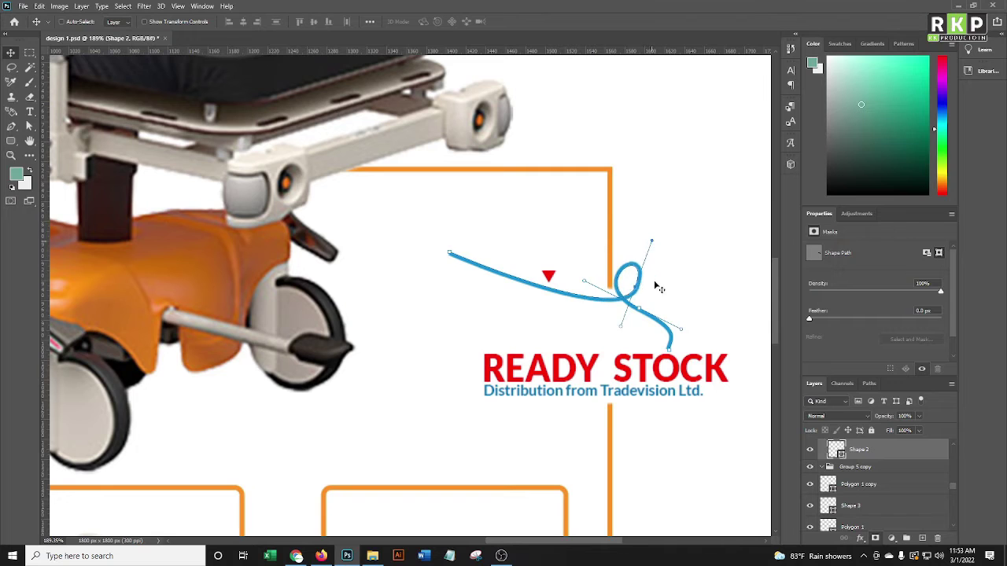
{"action": "scroll", "coordinate": [657, 309], "scroll_direction": "down", "scroll_amount": 2}
{"action": "scroll", "coordinate": [614, 291], "scroll_direction": "up", "scroll_amount": 5}
{"action": "scroll", "coordinate": [590, 279], "scroll_direction": "down", "scroll_amount": 4}
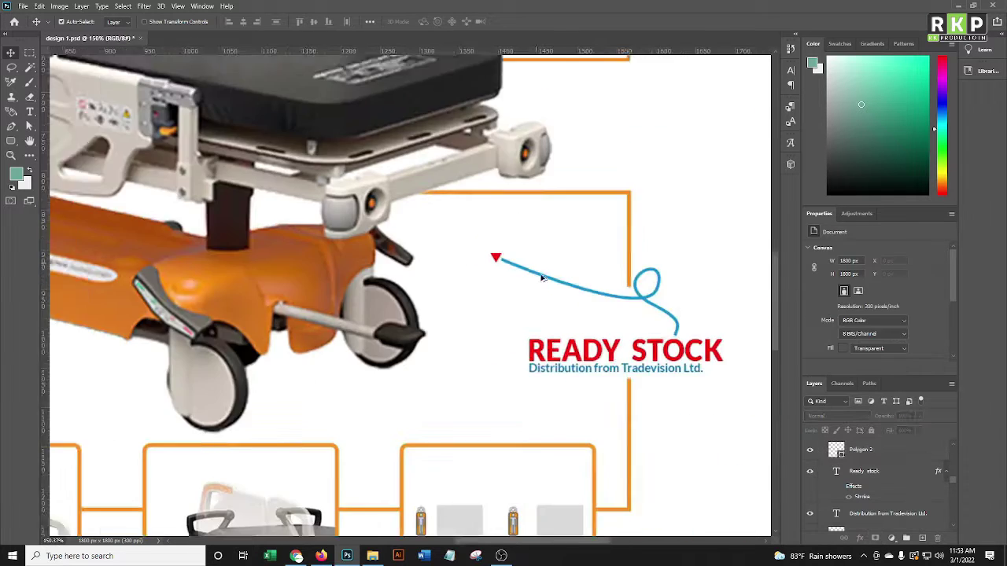
{"action": "scroll", "coordinate": [575, 270], "scroll_direction": "up", "scroll_amount": 2}
{"action": "left_click_drag", "start_coordinate": [574, 270], "coordinate": [535, 275]}
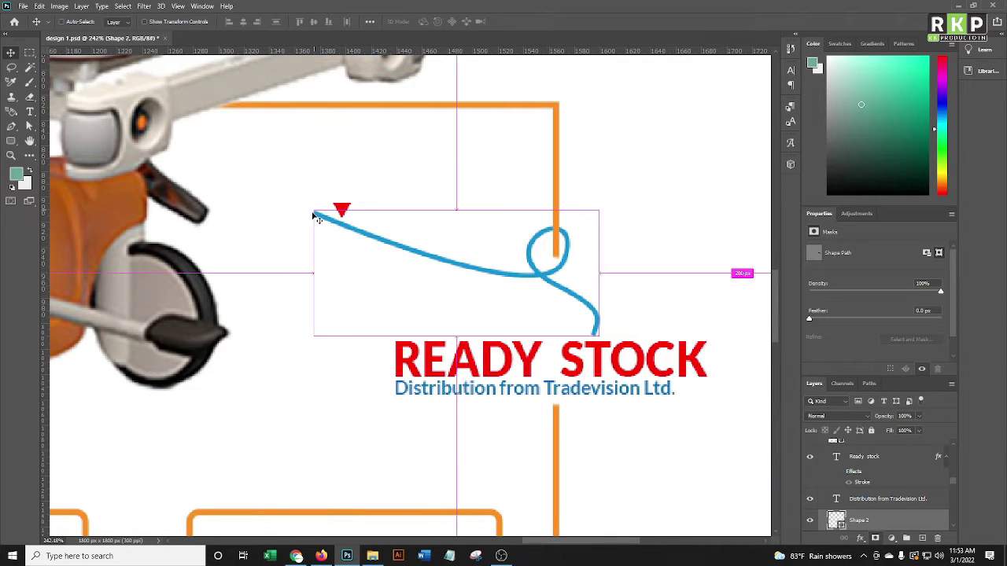
{"action": "left_click_drag", "start_coordinate": [339, 209], "coordinate": [313, 214]}
Mask out the orange line inside the arrow's loop and fit the whole flyer in view.
{"action": "scroll", "coordinate": [313, 214], "scroll_direction": "up", "scroll_amount": 1}
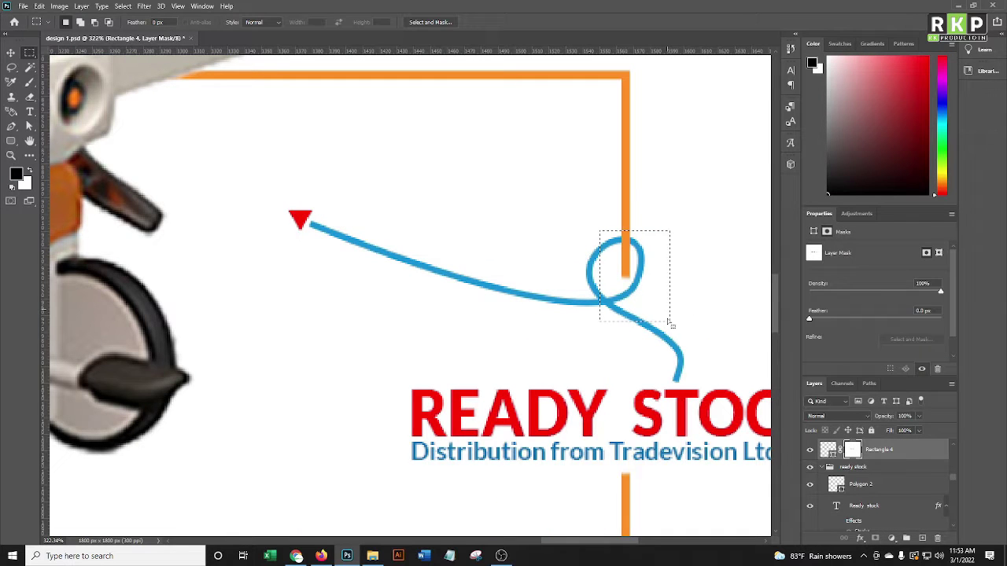
{"action": "key", "text": "Delete"}
{"action": "scroll", "coordinate": [670, 323], "scroll_direction": "down", "scroll_amount": 1}
{"action": "scroll", "coordinate": [671, 338], "scroll_direction": "down", "scroll_amount": 1}
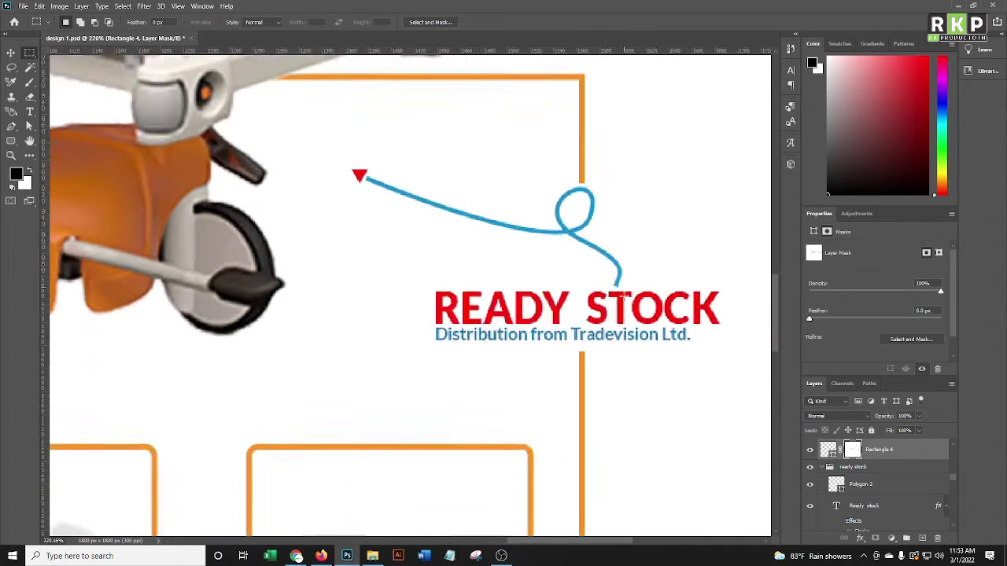
{"action": "key", "text": "ctrl+0"}
{"action": "scroll", "coordinate": [581, 323], "scroll_direction": "up", "scroll_amount": 5}
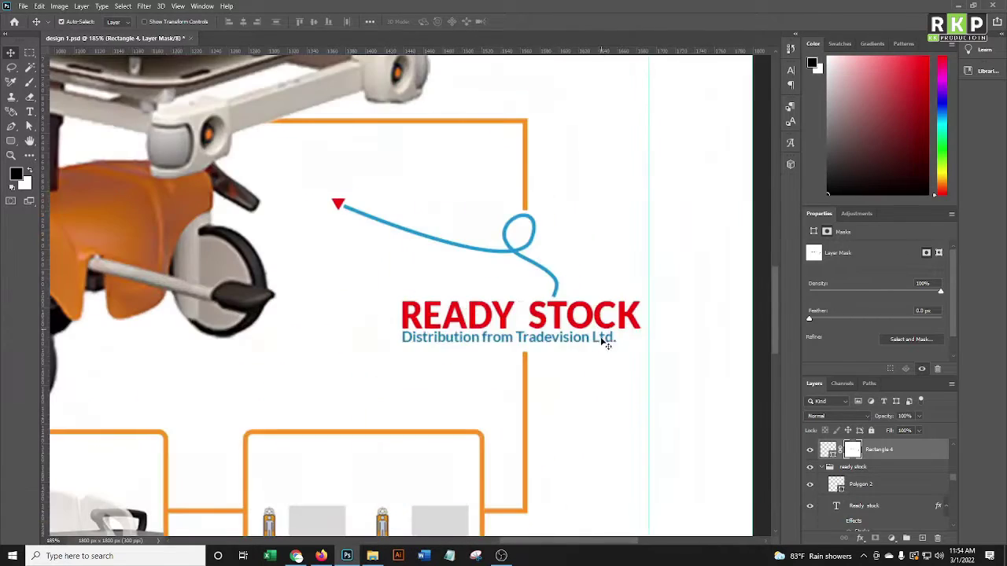
Apply a transform to the READY STOCK text, then reselect the curved blue arrow.
{"action": "left_click", "coordinate": [636, 299]}
{"action": "key", "text": "ctrl+t"}
{"action": "key", "text": "Return"}
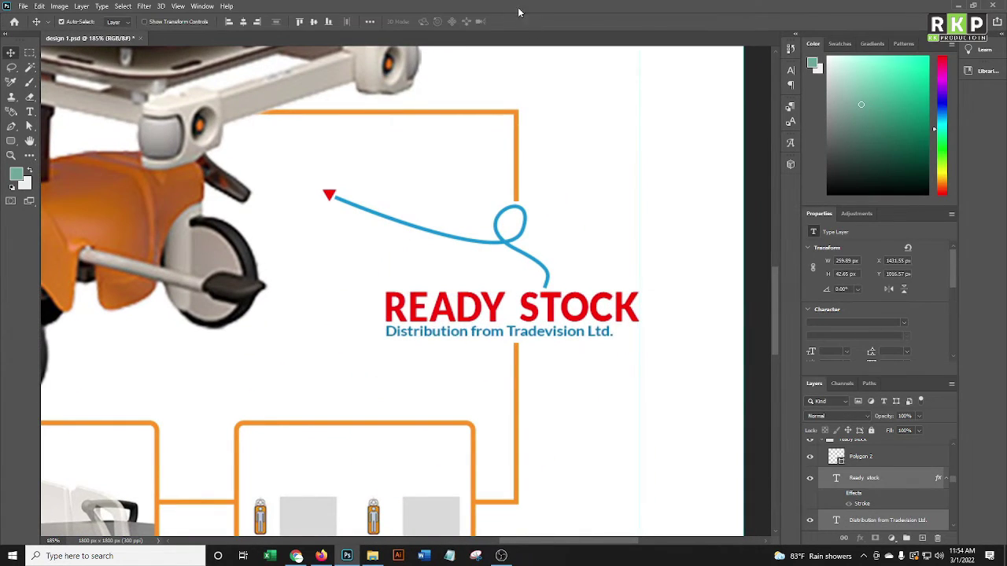
{"action": "scroll", "coordinate": [527, 201], "scroll_direction": "up", "scroll_amount": 3}
{"action": "left_click", "coordinate": [527, 201]}
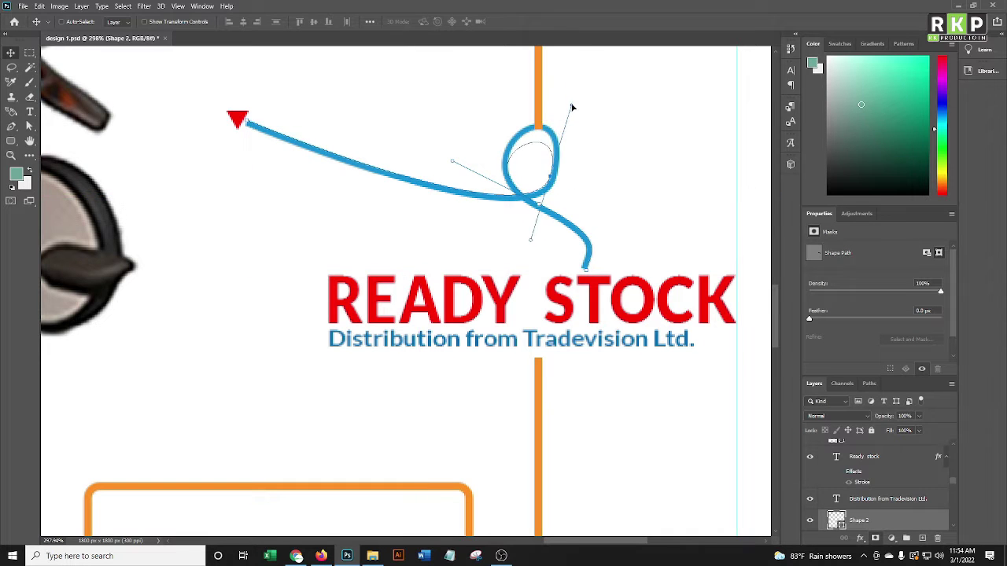
{"action": "scroll", "coordinate": [567, 162], "scroll_direction": "down", "scroll_amount": 5}
{"action": "scroll", "coordinate": [591, 303], "scroll_direction": "up", "scroll_amount": 1}
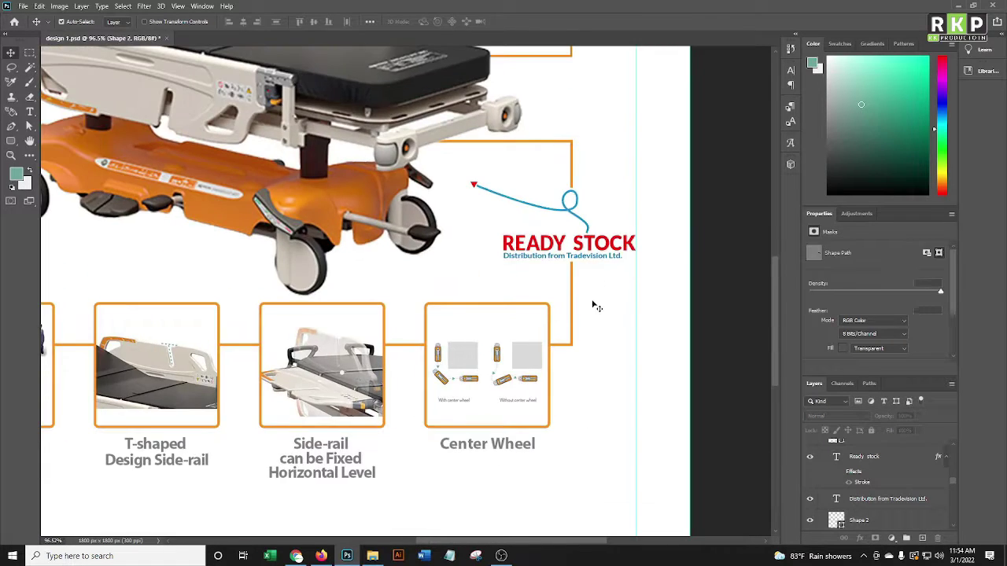
{"action": "scroll", "coordinate": [500, 332], "scroll_direction": "up", "scroll_amount": 1}
{"action": "scroll", "coordinate": [500, 331], "scroll_direction": "down", "scroll_amount": 3}
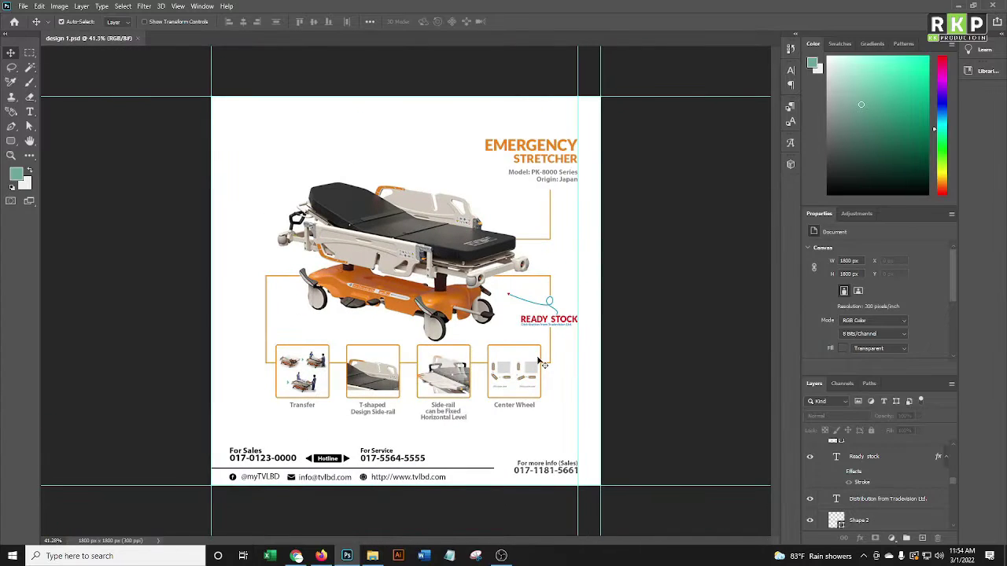
Copy the READY STOCK label onto the stretcher and tilt it to follow the side rail.
{"action": "scroll", "coordinate": [543, 360], "scroll_direction": "up", "scroll_amount": 1}
{"action": "left_click", "coordinate": [572, 349]}
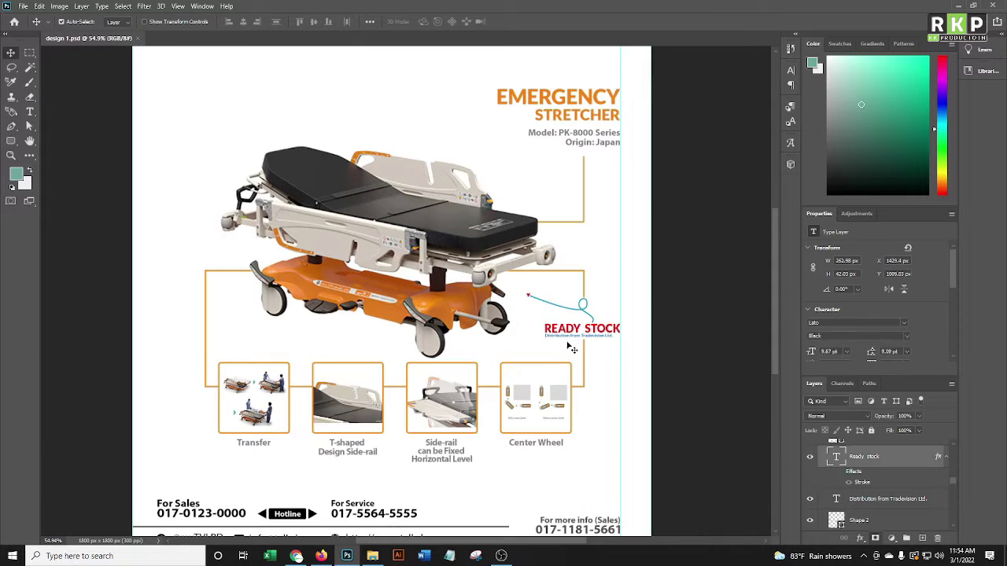
{"action": "left_click_drag", "start_coordinate": [439, 139], "coordinate": [439, 138]}
{"action": "scroll", "coordinate": [439, 138], "scroll_direction": "up", "scroll_amount": 2}
{"action": "key", "text": "ctrl+t"}
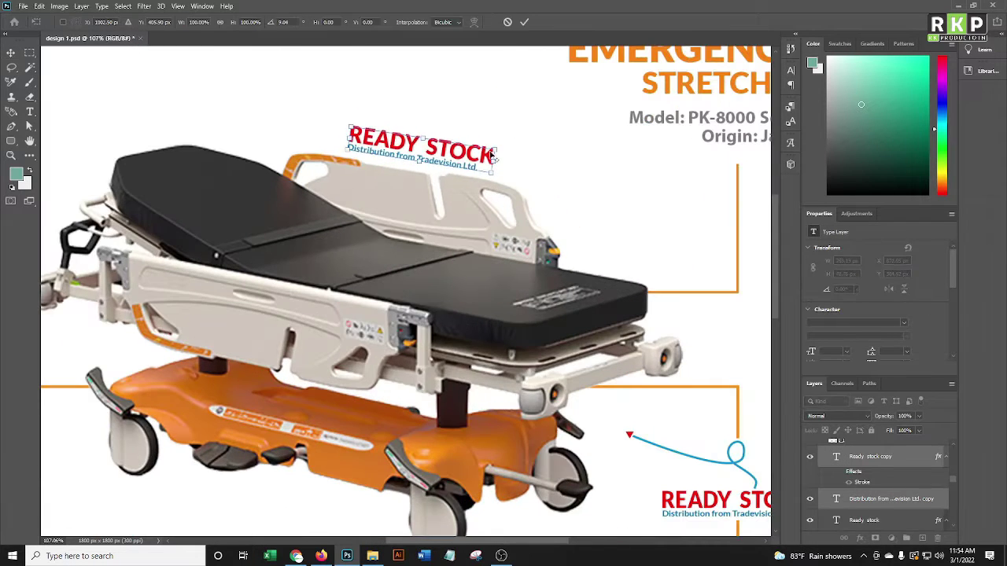
{"action": "scroll", "coordinate": [439, 138], "scroll_direction": "up", "scroll_amount": 1}
{"action": "left_click_drag", "start_coordinate": [503, 147], "coordinate": [506, 160]}
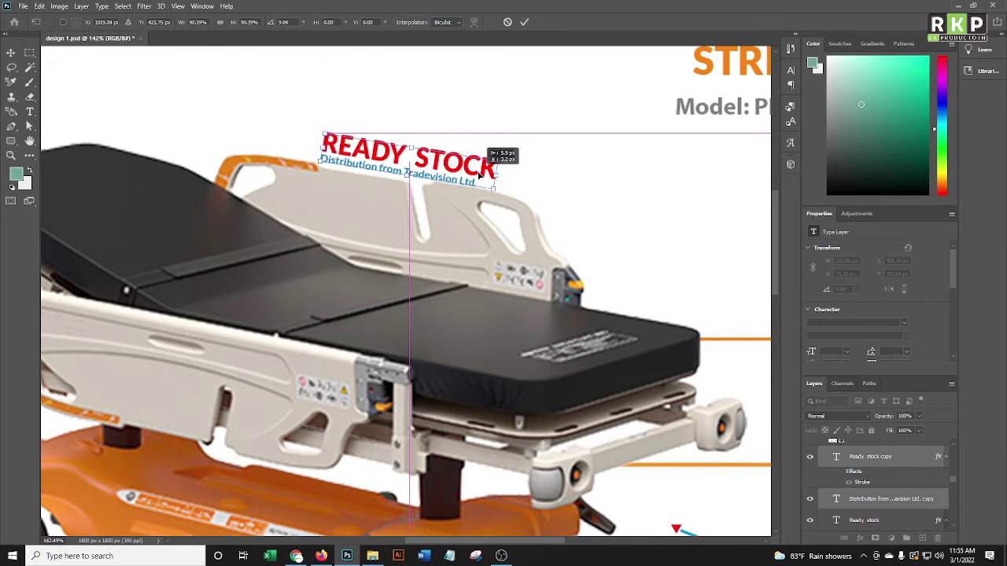
{"action": "scroll", "coordinate": [480, 175], "scroll_direction": "up", "scroll_amount": 2}
{"action": "scroll", "coordinate": [488, 174], "scroll_direction": "down", "scroll_amount": 3}
{"action": "scroll", "coordinate": [503, 176], "scroll_direction": "up", "scroll_amount": 3}
{"action": "scroll", "coordinate": [516, 177], "scroll_direction": "up", "scroll_amount": 1}
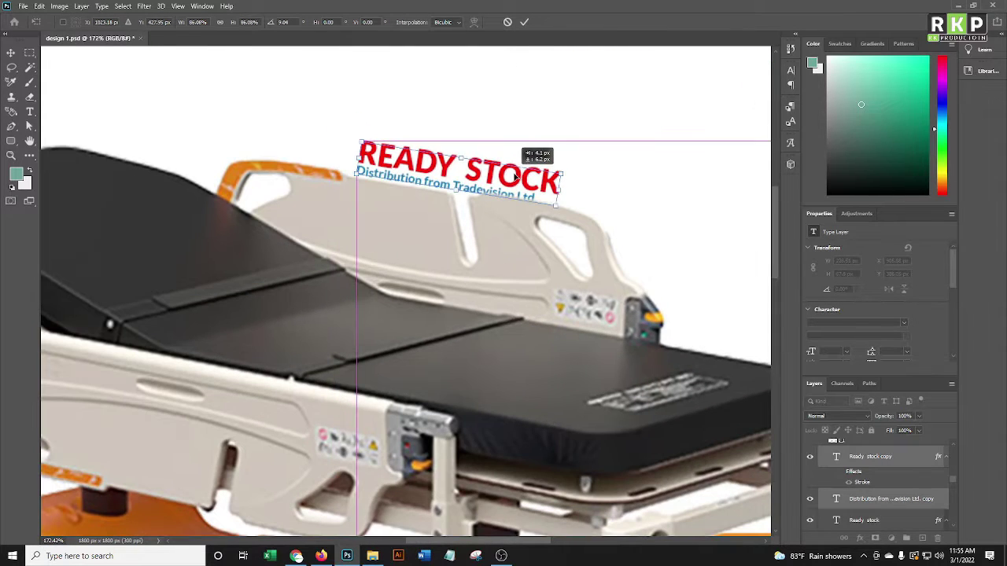
{"action": "key", "text": "Return"}
Enlarge the tilted READY STOCK label on the side rail.
{"action": "scroll", "coordinate": [563, 236], "scroll_direction": "down", "scroll_amount": 2}
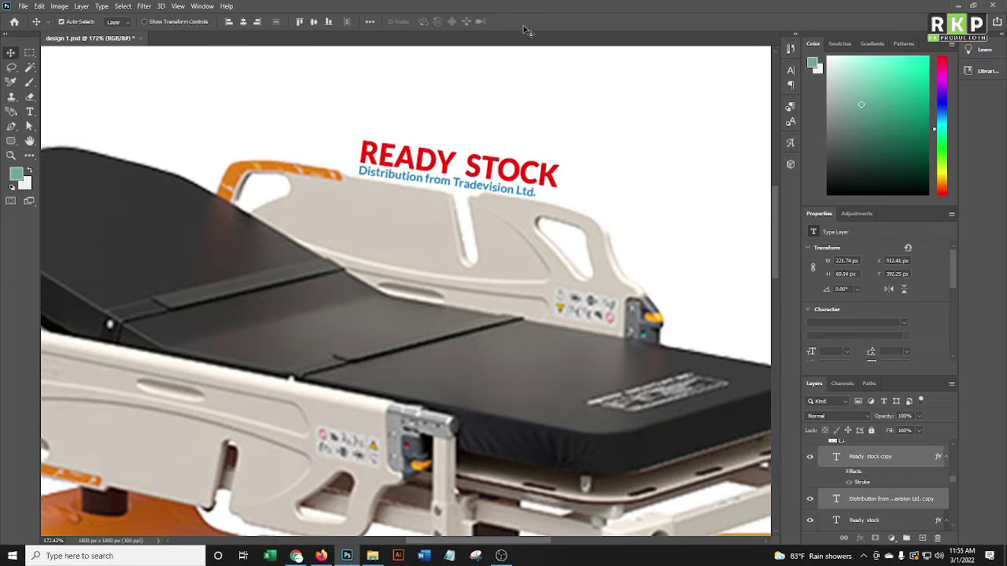
{"action": "scroll", "coordinate": [614, 299], "scroll_direction": "down", "scroll_amount": 3}
{"action": "scroll", "coordinate": [663, 338], "scroll_direction": "up", "scroll_amount": 2}
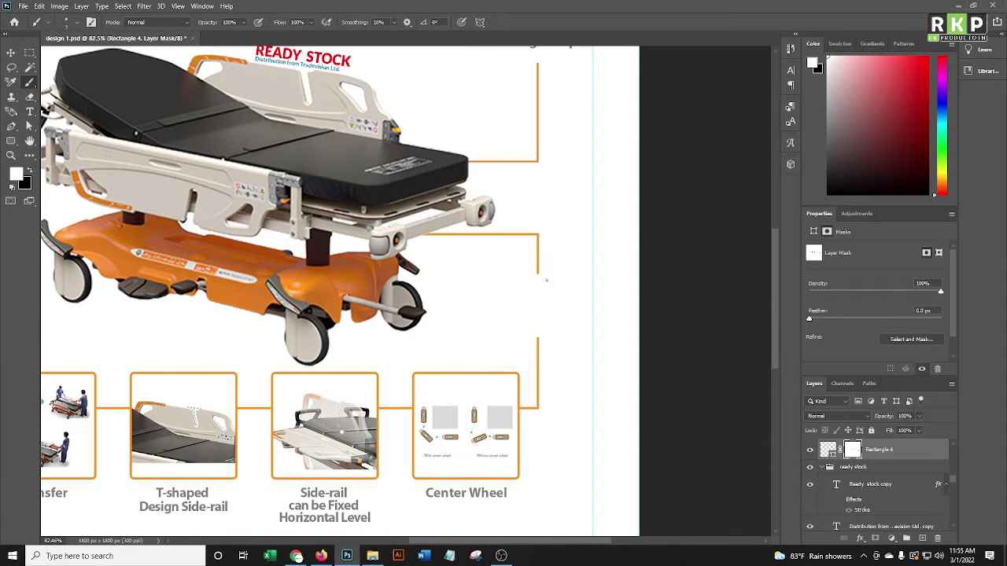
{"action": "scroll", "coordinate": [541, 336], "scroll_direction": "down", "scroll_amount": 2}
{"action": "key", "text": "v"}
{"action": "scroll", "coordinate": [427, 180], "scroll_direction": "up", "scroll_amount": 2}
{"action": "scroll", "coordinate": [428, 168], "scroll_direction": "down", "scroll_amount": 3}
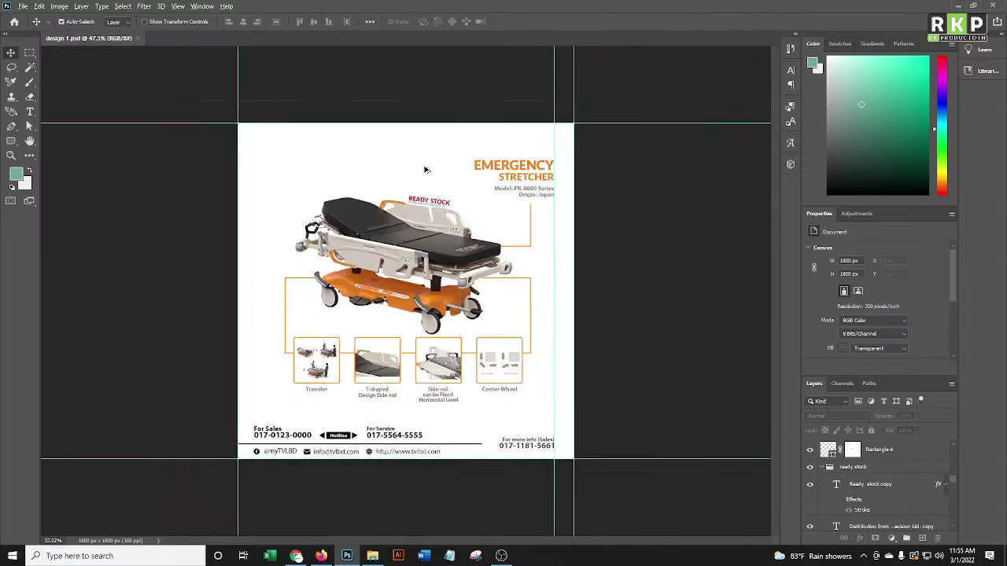
{"action": "scroll", "coordinate": [427, 181], "scroll_direction": "up", "scroll_amount": 5}
{"action": "scroll", "coordinate": [427, 181], "scroll_direction": "up", "scroll_amount": 2}
{"action": "key", "text": "ctrl+t"}
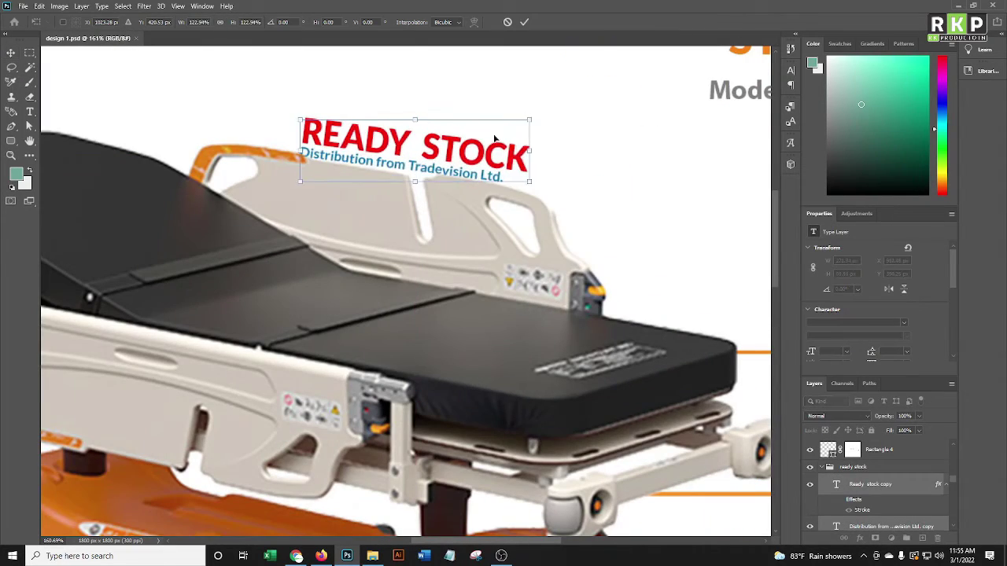
{"action": "left_click_drag", "start_coordinate": [512, 152], "coordinate": [561, 153]}
{"action": "key", "text": "Return"}
Select the Tradevision logo for placement at the top left.
{"action": "scroll", "coordinate": [579, 139], "scroll_direction": "down", "scroll_amount": 3}
{"action": "scroll", "coordinate": [551, 149], "scroll_direction": "down", "scroll_amount": 1}
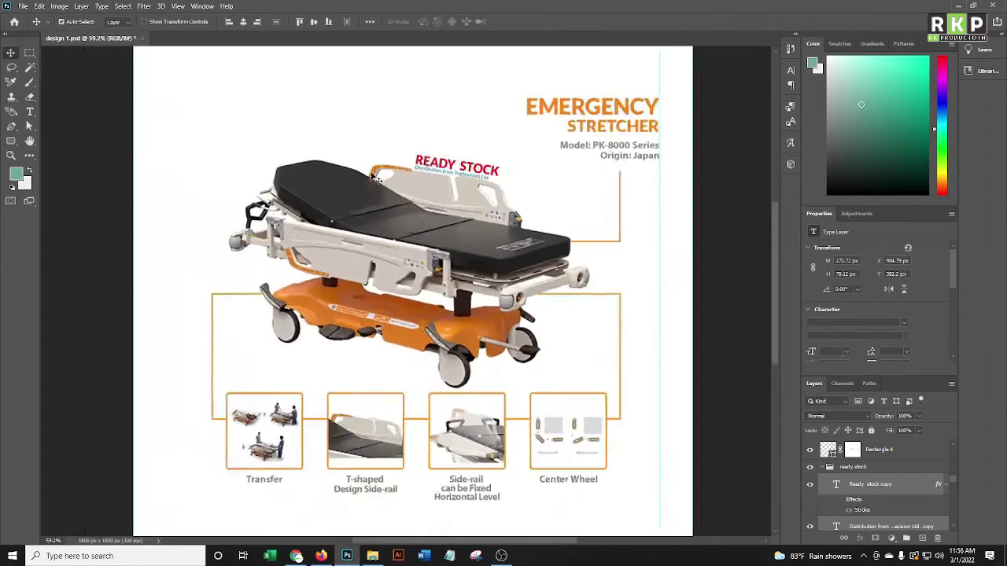
{"action": "scroll", "coordinate": [490, 172], "scroll_direction": "up", "scroll_amount": 4}
{"action": "scroll", "coordinate": [490, 172], "scroll_direction": "down", "scroll_amount": 3}
{"action": "left_click", "coordinate": [291, 167]}
Resize the Tradevision logo on the flyer and close the other open document.
{"action": "key", "text": "ctrl+t"}
{"action": "left_click_drag", "start_coordinate": [359, 157], "coordinate": [338, 161]}
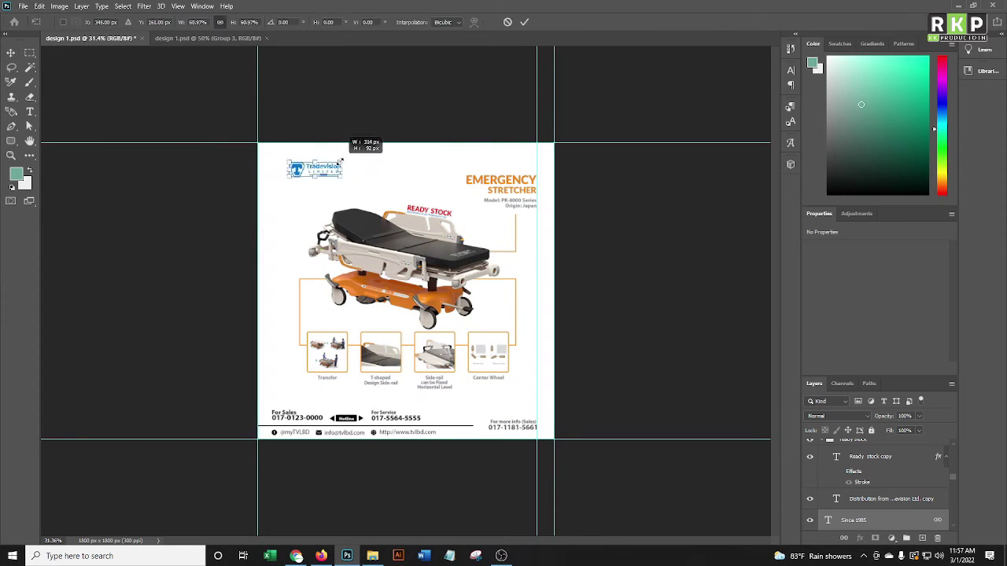
{"action": "scroll", "coordinate": [301, 113], "scroll_direction": "up", "scroll_amount": 1}
{"action": "key", "text": "Return"}
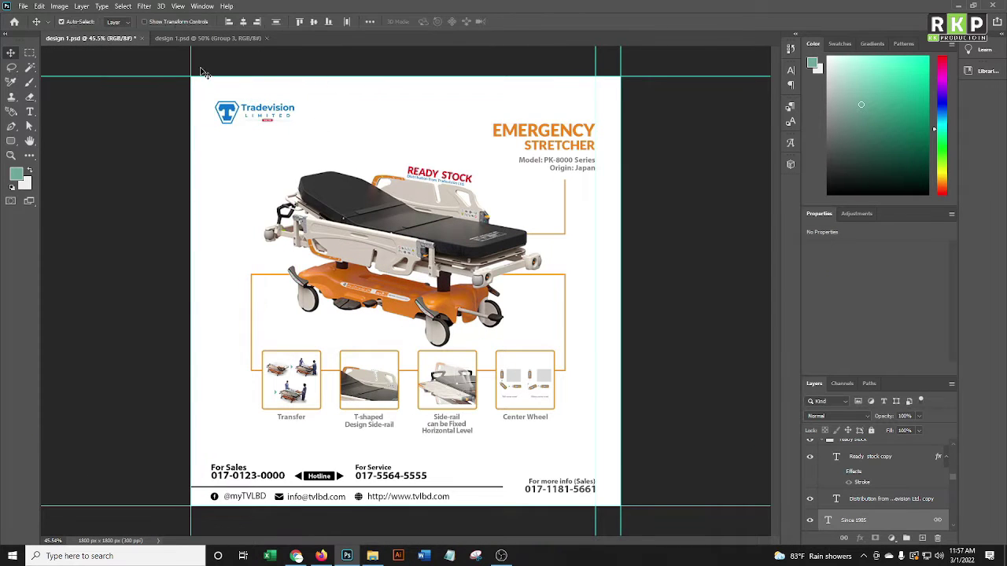
{"action": "key", "text": "ctrl+Tab"}
{"action": "key", "text": "ctrl+w"}
{"action": "scroll", "coordinate": [470, 274], "scroll_direction": "down", "scroll_amount": 3}
{"action": "scroll", "coordinate": [464, 347], "scroll_direction": "up", "scroll_amount": 3}
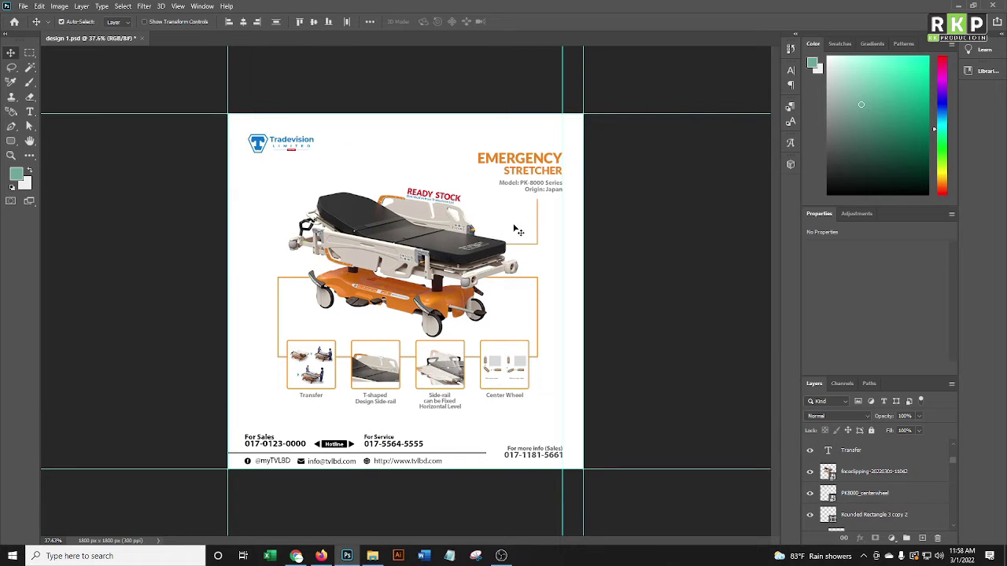
{"action": "scroll", "coordinate": [512, 224], "scroll_direction": "up", "scroll_amount": 2}
{"action": "scroll", "coordinate": [498, 207], "scroll_direction": "down", "scroll_amount": 2}
Save the Paramount Bed logo image from the product web page in Chrome.
{"action": "left_click", "coordinate": [958, 5]}
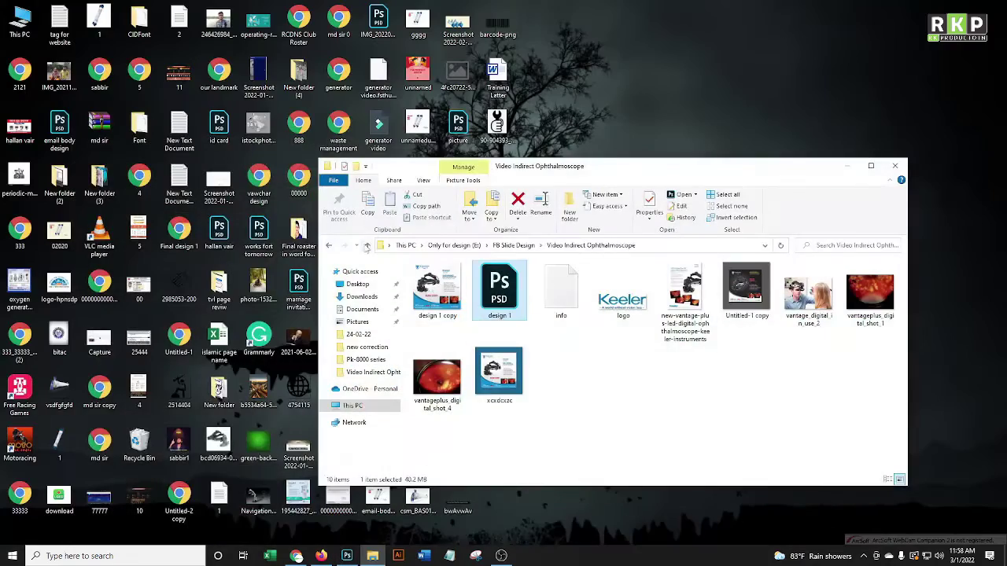
{"action": "left_click", "coordinate": [296, 557]}
{"action": "right_click", "coordinate": [308, 76]}
{"action": "left_click", "coordinate": [338, 200]}
{"action": "left_click", "coordinate": [414, 266]}
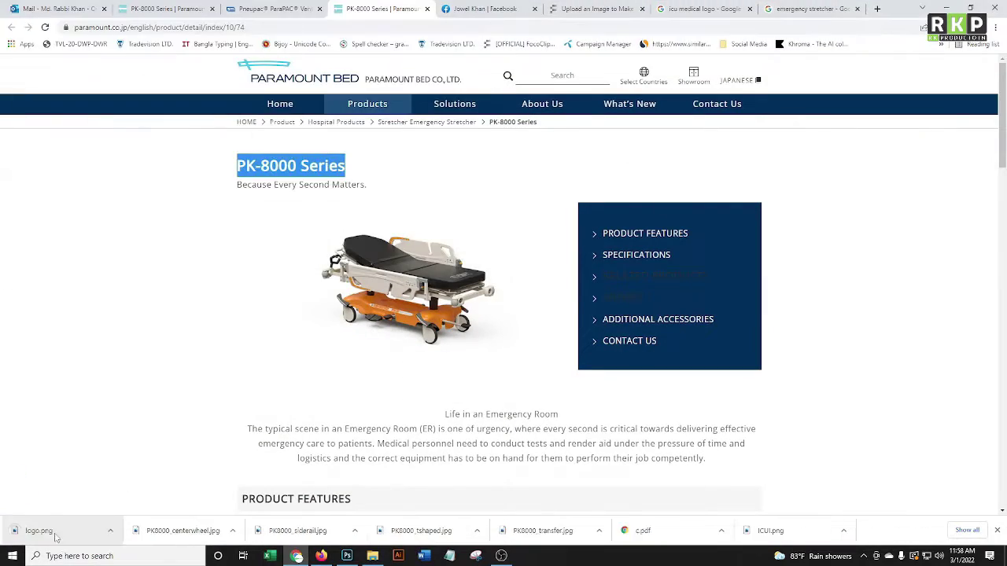
Place the downloaded logo.png on the flyer, scale it, and move it near the top.
{"action": "left_click_drag", "start_coordinate": [63, 531], "coordinate": [406, 299]}
{"action": "left_click_drag", "start_coordinate": [580, 253], "coordinate": [511, 265]}
{"action": "key", "text": "Return"}
{"action": "scroll", "coordinate": [401, 258], "scroll_direction": "up", "scroll_amount": 3}
{"action": "left_click_drag", "start_coordinate": [423, 335], "coordinate": [409, 146]}
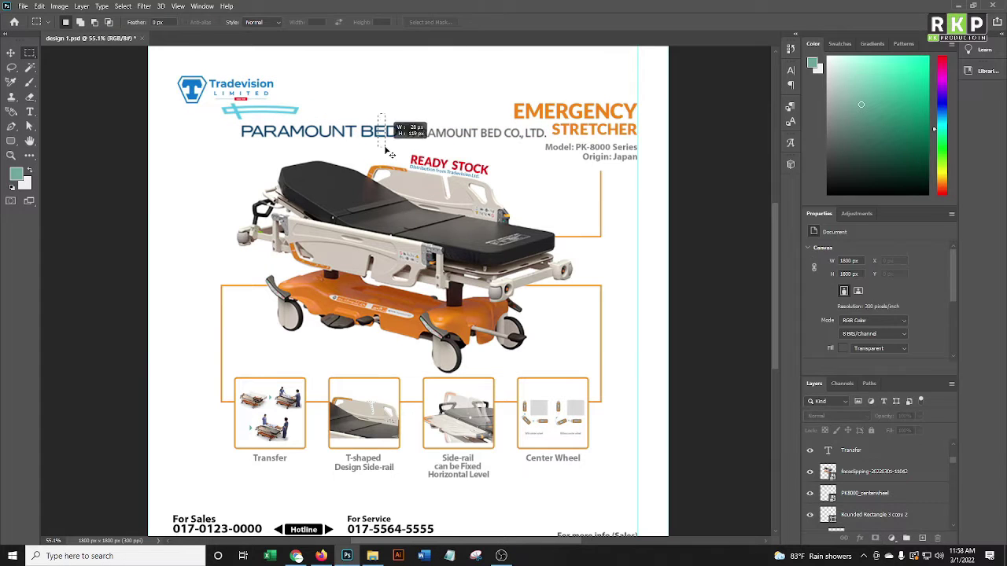
Delete the company-name text and move the Paramount Bed logo to the top right.
{"action": "scroll", "coordinate": [443, 123], "scroll_direction": "up", "scroll_amount": 1}
{"action": "key", "text": "Delete"}
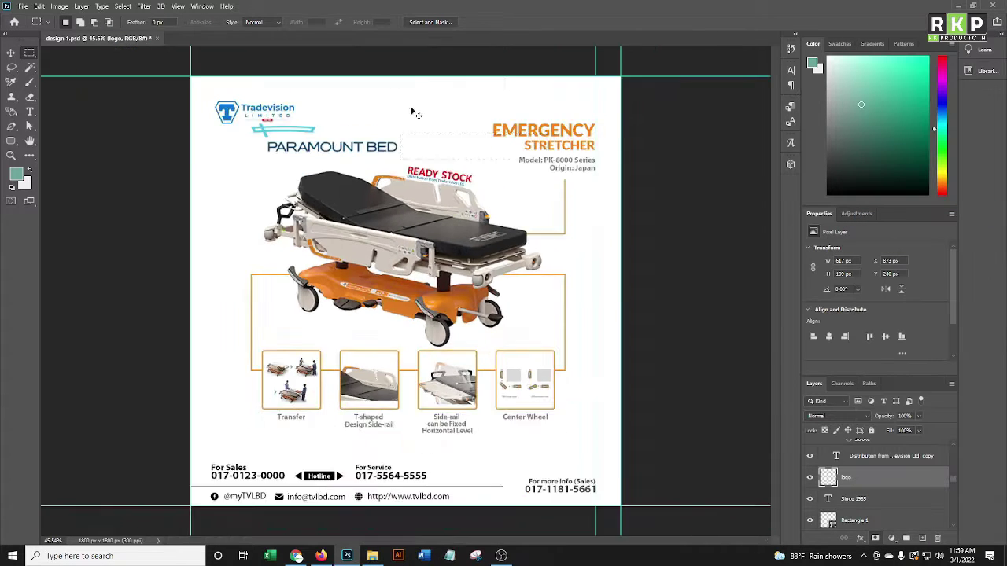
{"action": "key", "text": "ctrl+t"}
{"action": "mouse_move", "coordinate": [441, 126]}
{"action": "left_mouse_down"}
{"action": "mouse_move", "coordinate": [476, 128]}
{"action": "mouse_move", "coordinate": [551, 78]}
{"action": "left_mouse_up"}
{"action": "scroll", "coordinate": [551, 79], "scroll_direction": "down", "scroll_amount": 2}
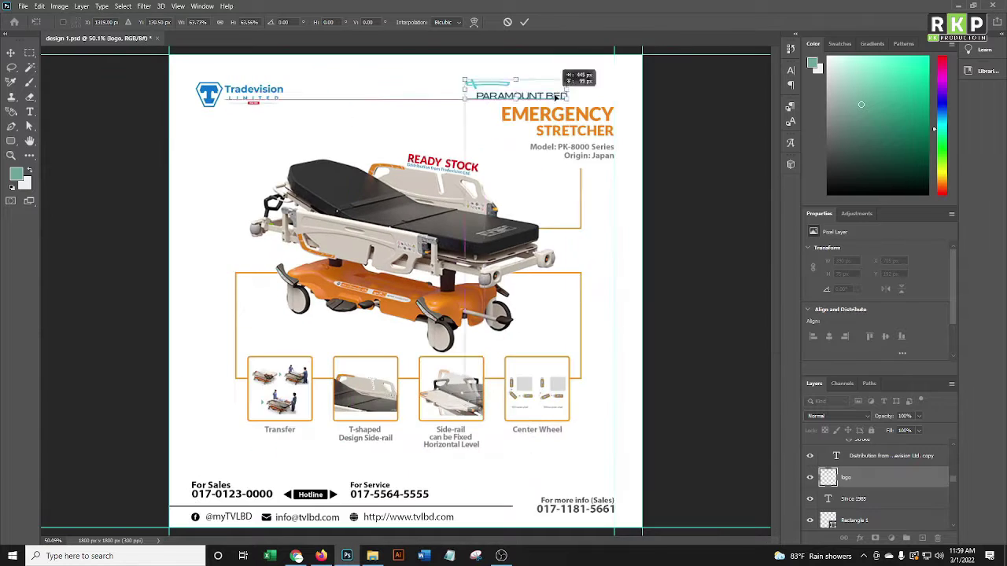
{"action": "scroll", "coordinate": [611, 93], "scroll_direction": "up", "scroll_amount": 2}
{"action": "key", "text": "Return"}
Scale down the EMERGENCY STRETCHER heading with Free Transform.
{"action": "key", "text": "ctrl+t"}
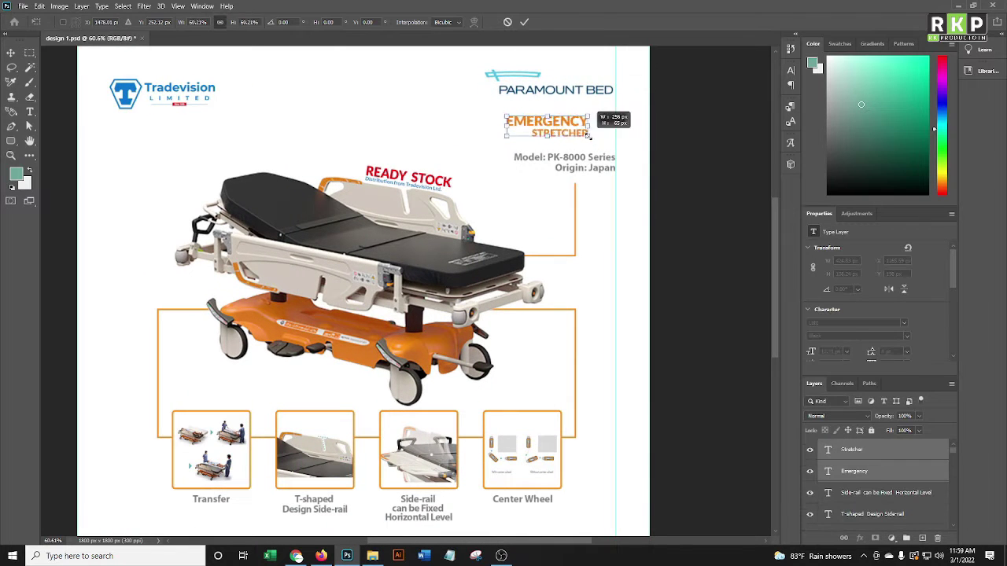
{"action": "scroll", "coordinate": [614, 134], "scroll_direction": "up", "scroll_amount": 3}
{"action": "key", "text": "Return"}
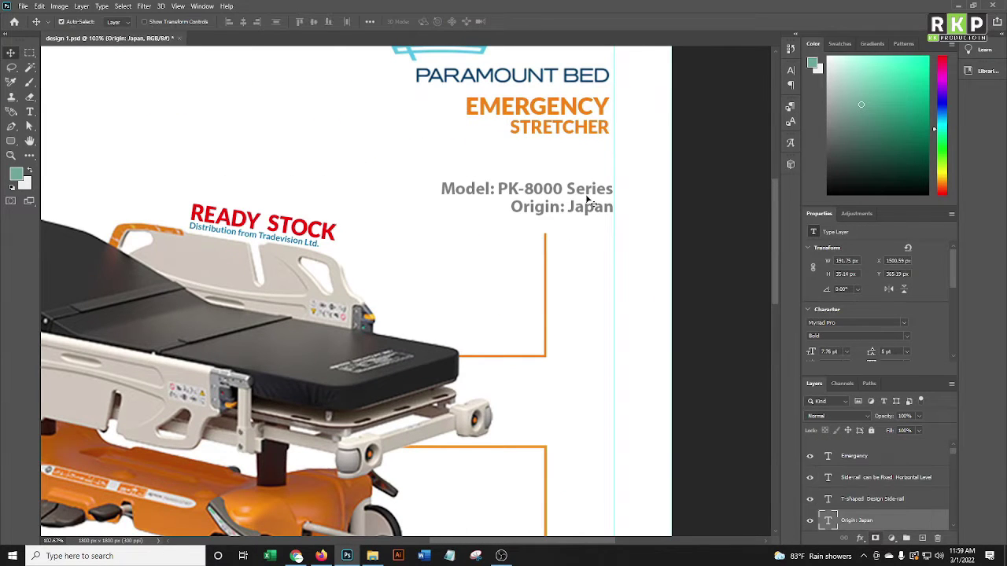
Move the Model and Origin lines up beneath STRETCHER.
{"action": "left_click_drag", "start_coordinate": [589, 203], "coordinate": [591, 159]}
{"action": "left_click", "coordinate": [607, 116]}
{"action": "left_click", "coordinate": [551, 147]}
{"action": "left_click", "coordinate": [582, 164], "text": "shift"}
{"action": "key", "text": "ctrl+t"}
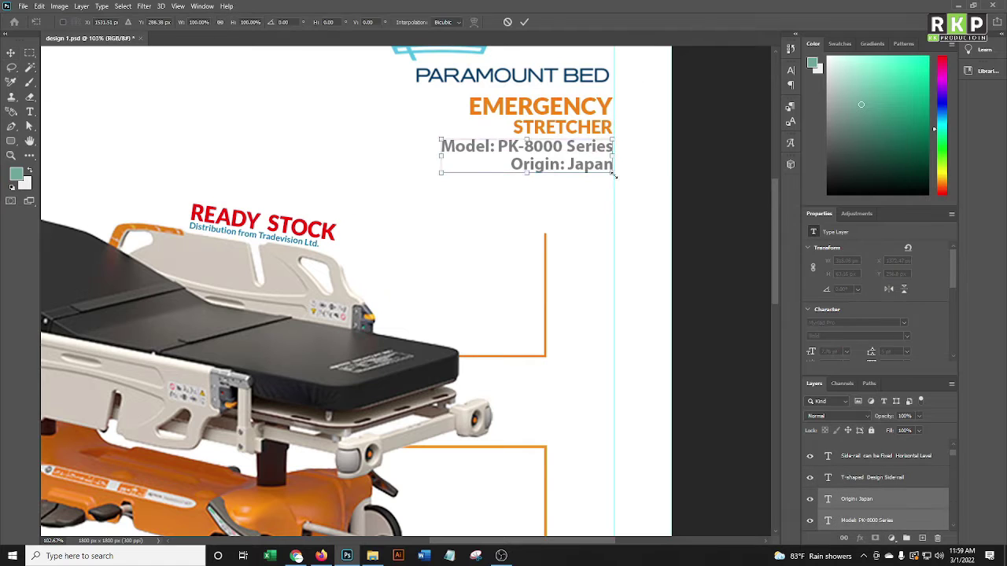
{"action": "left_click", "coordinate": [524, 22]}
Set the Model and Origin text to the Regular font style.
{"action": "key", "text": "t"}
{"action": "left_click", "coordinate": [192, 22]}
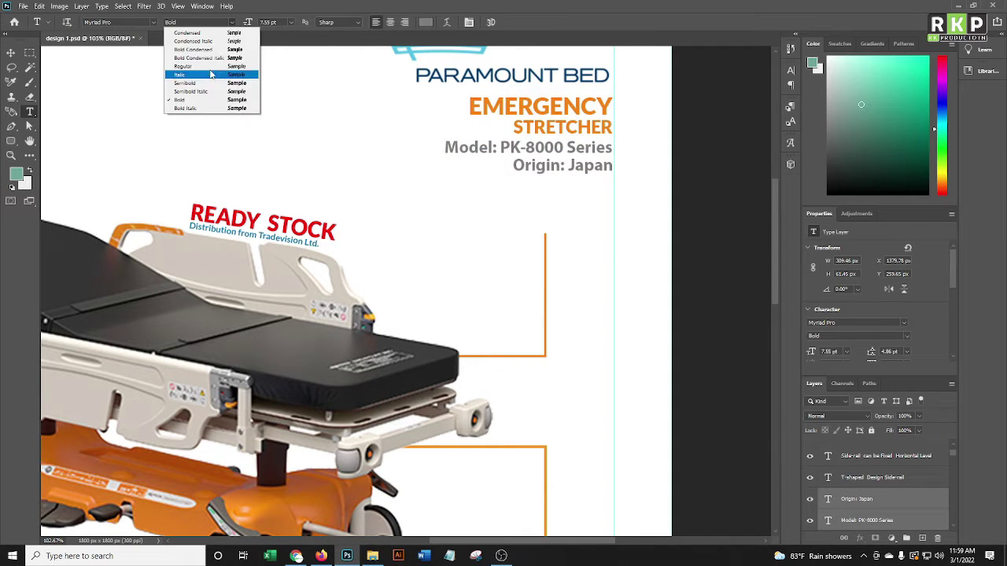
{"action": "left_click", "coordinate": [239, 37]}
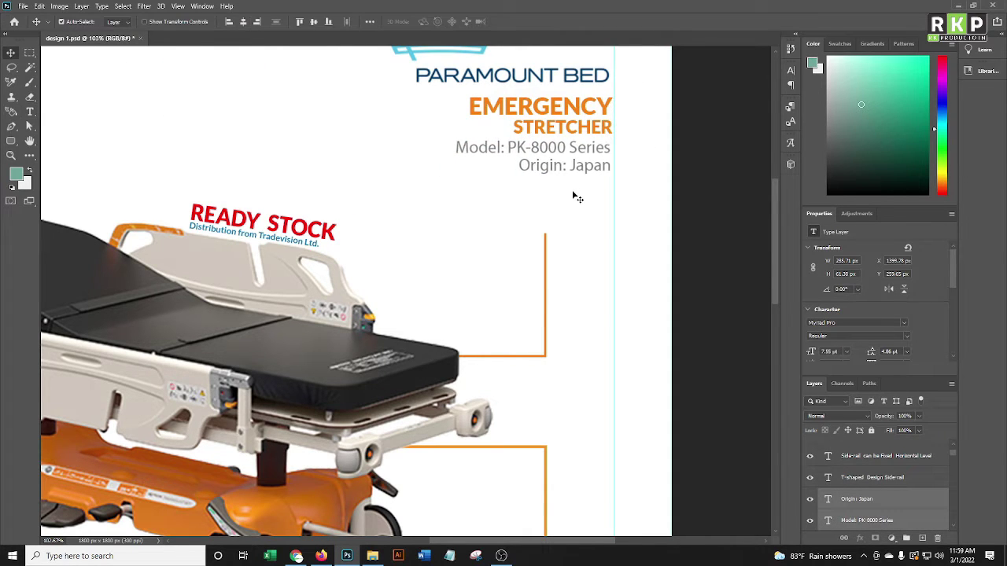
{"action": "scroll", "coordinate": [575, 197], "scroll_direction": "down", "scroll_amount": 3}
{"action": "scroll", "coordinate": [551, 236], "scroll_direction": "down", "scroll_amount": 5}
Nudge the Origin line into place under the Model line.
{"action": "key", "text": "t"}
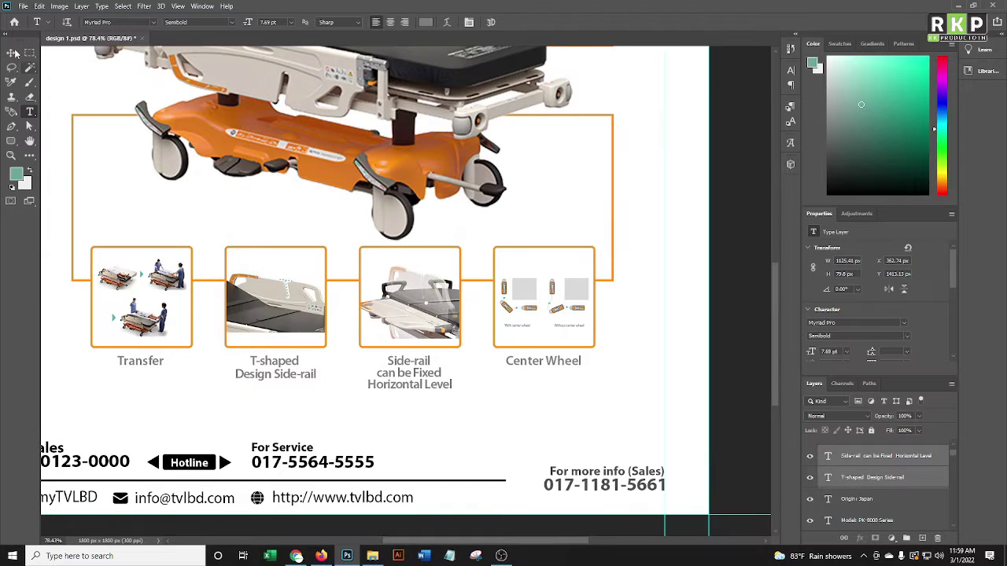
{"action": "left_click", "coordinate": [12, 53]}
{"action": "scroll", "coordinate": [394, 284], "scroll_direction": "down", "scroll_amount": 3}
{"action": "scroll", "coordinate": [393, 283], "scroll_direction": "up", "scroll_amount": 1}
{"action": "left_click_drag", "start_coordinate": [596, 132], "coordinate": [595, 160]}
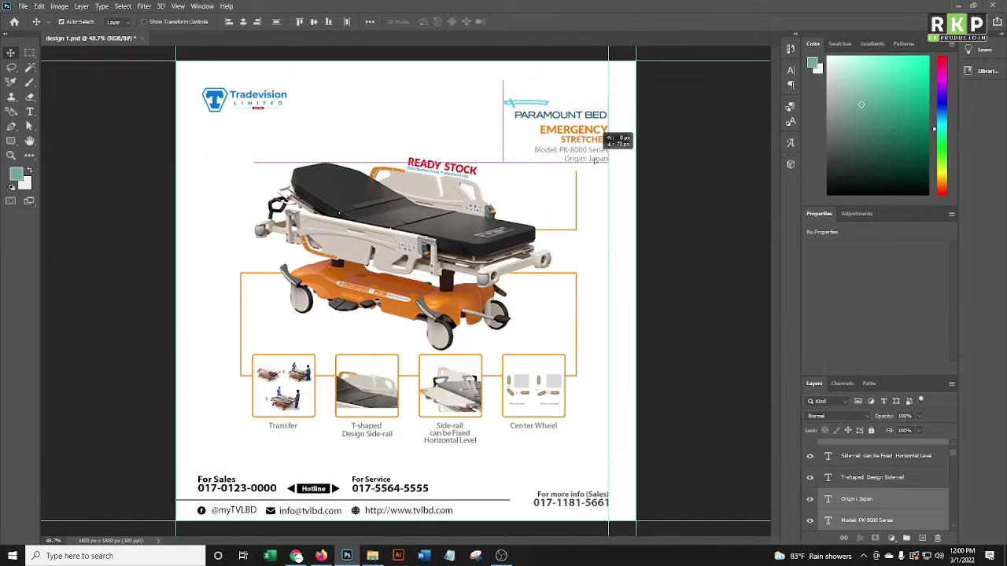
Nudge the Tradevision logo into its final position, then reselect the STRETCHER heading.
{"action": "left_click", "coordinate": [589, 121]}
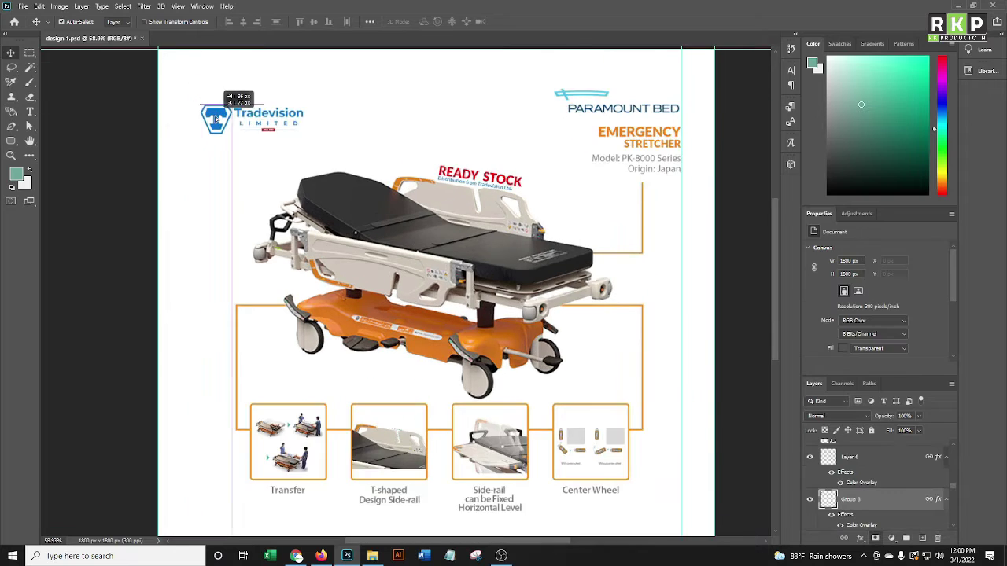
{"action": "left_click_drag", "start_coordinate": [260, 146], "coordinate": [260, 167]}
{"action": "left_click_drag", "start_coordinate": [209, 119], "coordinate": [210, 113]}
{"action": "left_click", "coordinate": [248, 181]}
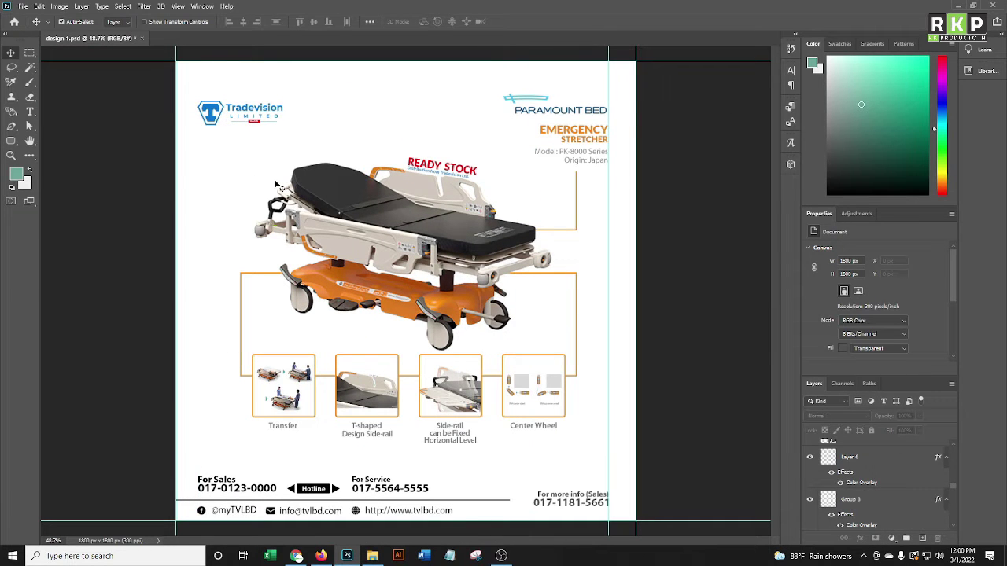
{"action": "scroll", "coordinate": [597, 147], "scroll_direction": "up", "scroll_amount": 3}
{"action": "left_click", "coordinate": [582, 135]}
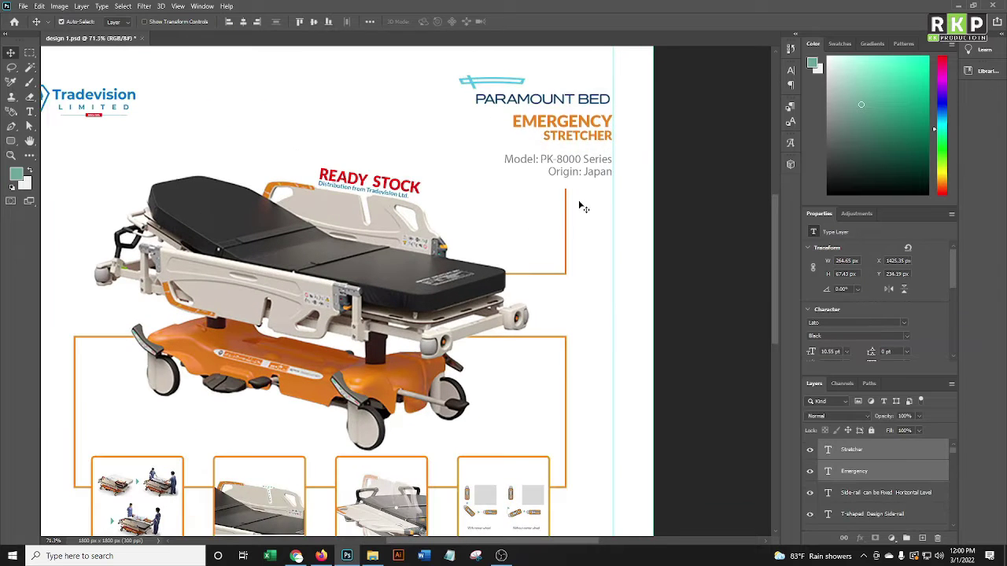
{"action": "scroll", "coordinate": [592, 129], "scroll_direction": "down", "scroll_amount": 2}
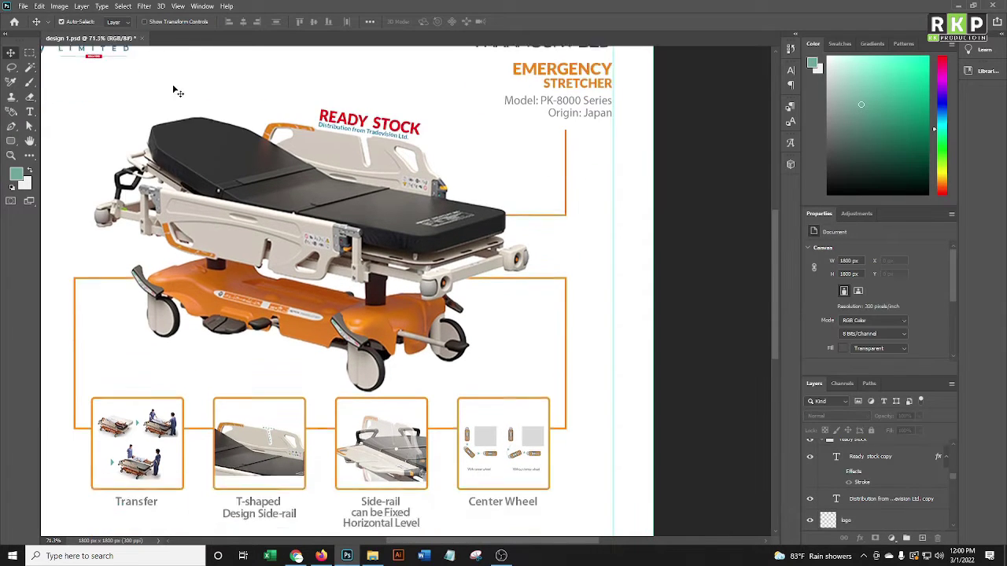
{"action": "scroll", "coordinate": [473, 236], "scroll_direction": "down", "scroll_amount": 3}
Move the Tradevision icon and its bar above the company name.
{"action": "left_click_drag", "start_coordinate": [227, 110], "coordinate": [230, 108]}
{"action": "scroll", "coordinate": [230, 108], "scroll_direction": "up", "scroll_amount": 1}
{"action": "left_click", "coordinate": [256, 149]}
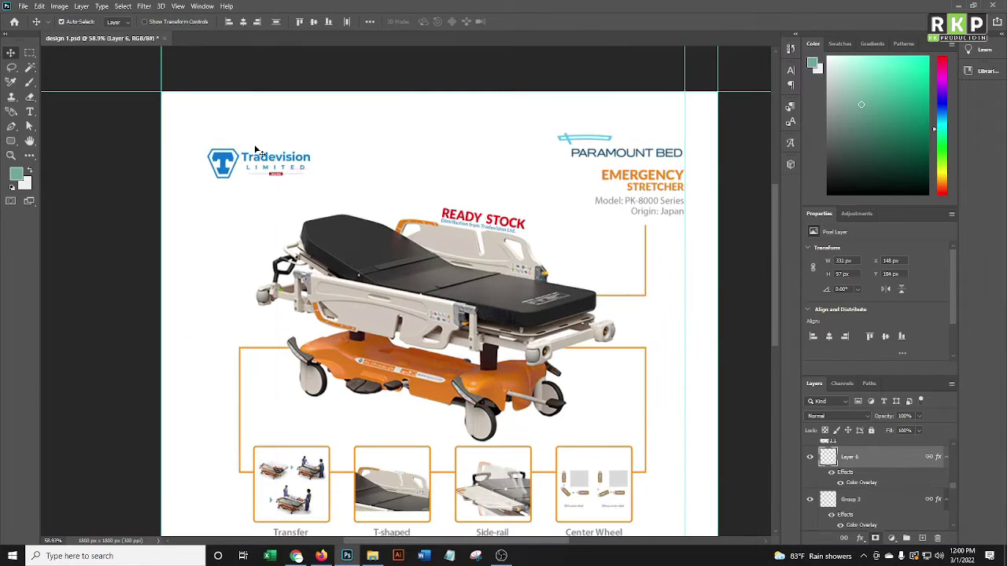
{"action": "left_click", "coordinate": [317, 166]}
{"action": "left_click_drag", "start_coordinate": [219, 161], "coordinate": [273, 129]}
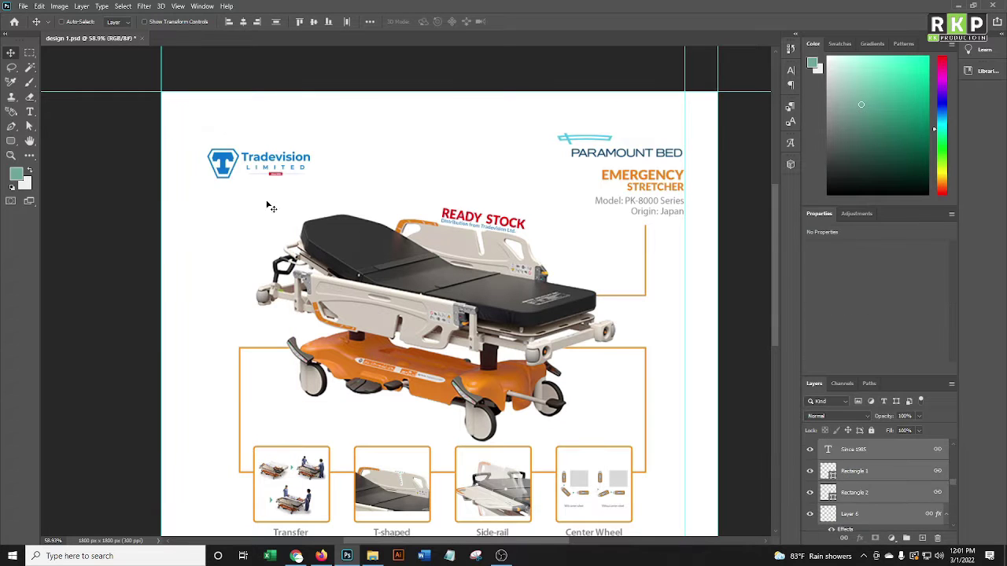
Select the whole Tradevision logo and scale it up proportionally in the top-left corner.
{"action": "mouse_move", "coordinate": [253, 198]}
{"action": "left_mouse_down"}
{"action": "mouse_move", "coordinate": [305, 140]}
{"action": "mouse_move", "coordinate": [275, 159]}
{"action": "mouse_move", "coordinate": [312, 148]}
{"action": "left_mouse_up"}
{"action": "key", "text": "ctrl+t"}
{"action": "key", "text": "ctrl+minus"}
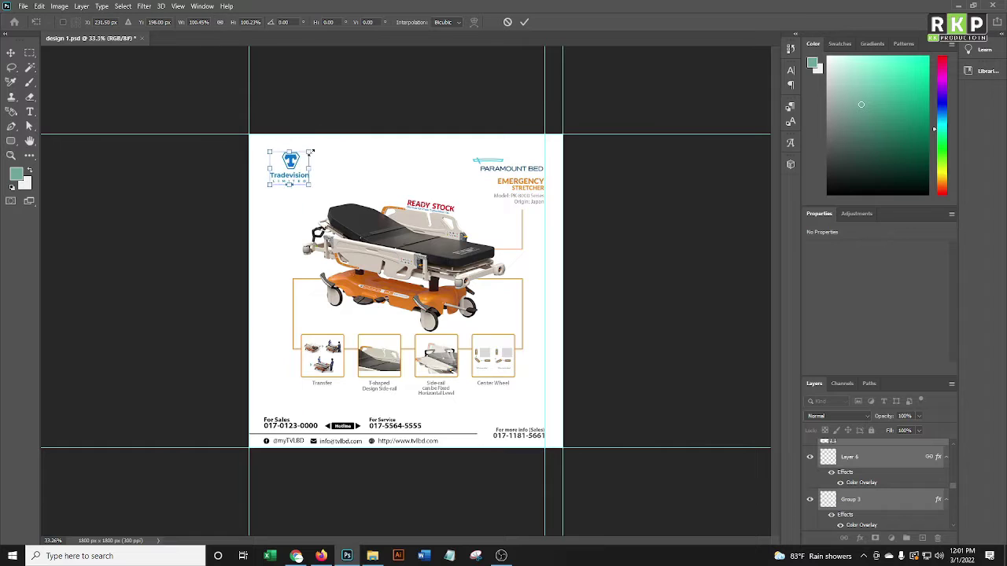
{"action": "scroll", "coordinate": [358, 204], "scroll_direction": "up", "scroll_amount": 2}
Show the rulers, add a horizontal guide near the page top, and deselect all layers.
{"action": "key", "text": "ctrl+r"}
{"action": "scroll", "coordinate": [438, 112], "scroll_direction": "down", "scroll_amount": 1}
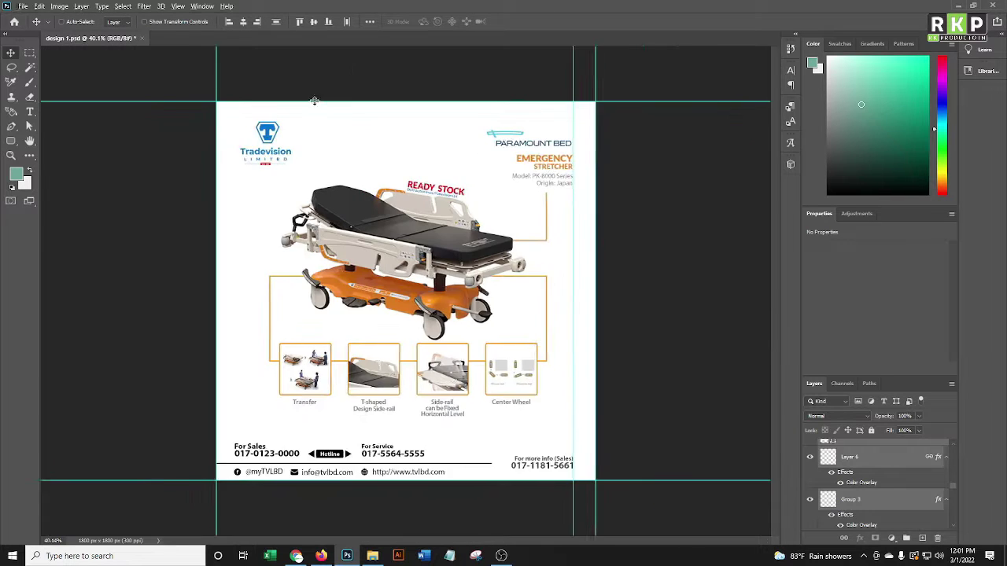
{"action": "scroll", "coordinate": [438, 112], "scroll_direction": "up", "scroll_amount": 2}
{"action": "left_click_drag", "start_coordinate": [406, 52], "coordinate": [406, 105]}
{"action": "scroll", "coordinate": [282, 134], "scroll_direction": "up", "scroll_amount": 3}
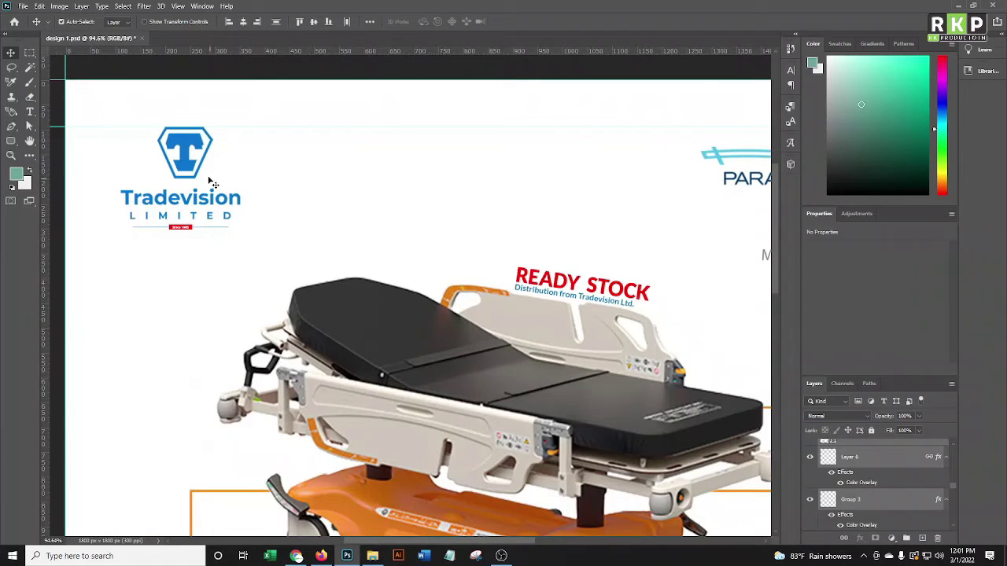
{"action": "left_click", "coordinate": [323, 168]}
{"action": "scroll", "coordinate": [548, 196], "scroll_direction": "down", "scroll_amount": 2}
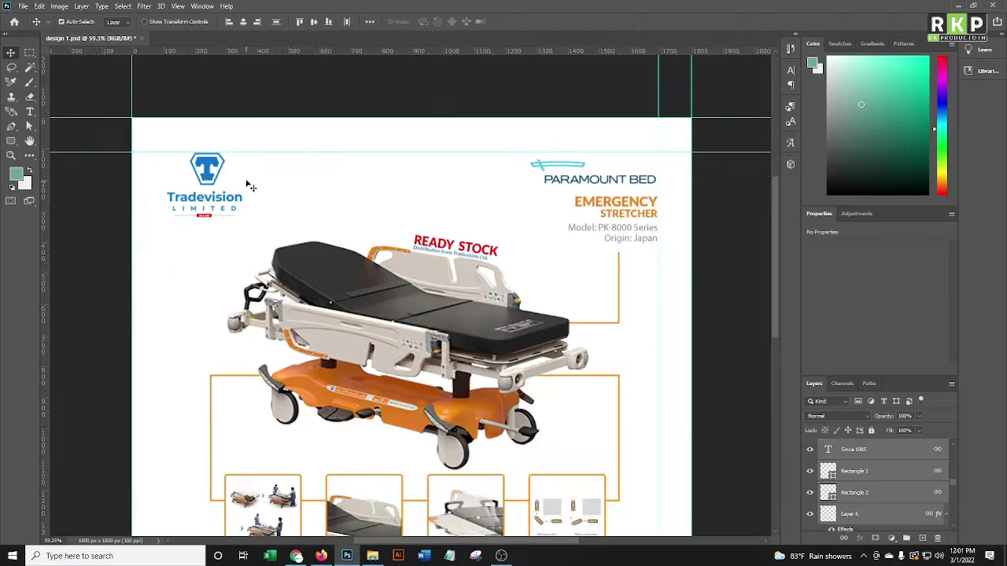
{"action": "scroll", "coordinate": [569, 165], "scroll_direction": "up", "scroll_amount": 3}
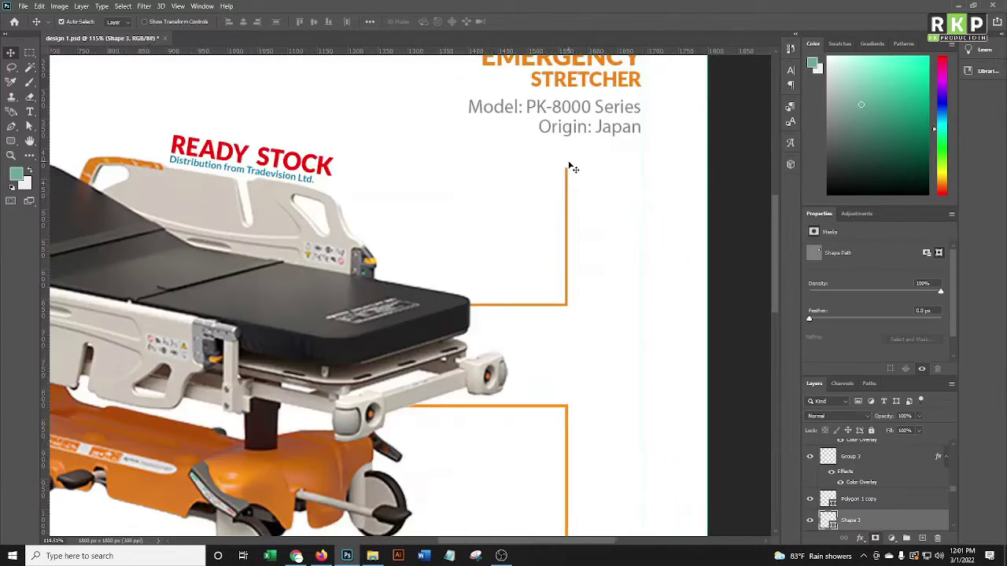
{"action": "scroll", "coordinate": [566, 140], "scroll_direction": "up", "scroll_amount": 1}
{"action": "scroll", "coordinate": [518, 211], "scroll_direction": "down", "scroll_amount": 5}
{"action": "scroll", "coordinate": [236, 206], "scroll_direction": "up", "scroll_amount": 2}
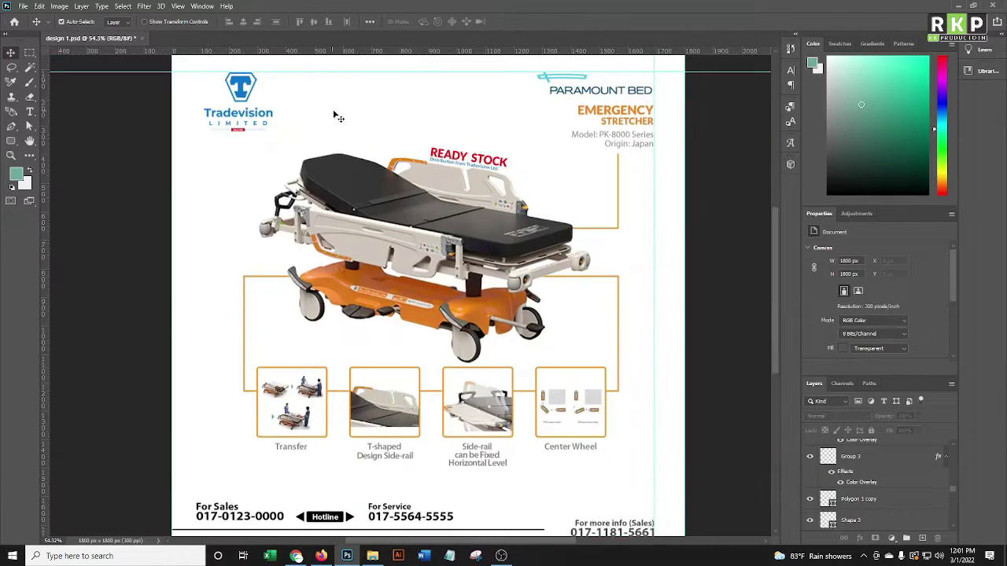
Move the footer contact line right so it sits centred.
{"action": "scroll", "coordinate": [253, 358], "scroll_direction": "down", "scroll_amount": 3}
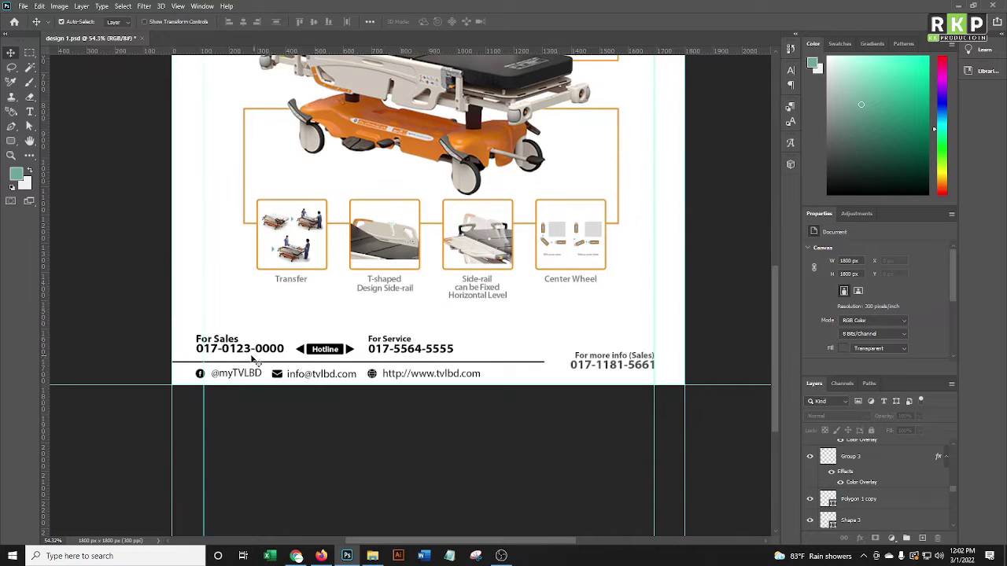
{"action": "left_click", "coordinate": [189, 362]}
{"action": "left_click_drag", "start_coordinate": [227, 351], "coordinate": [291, 351]}
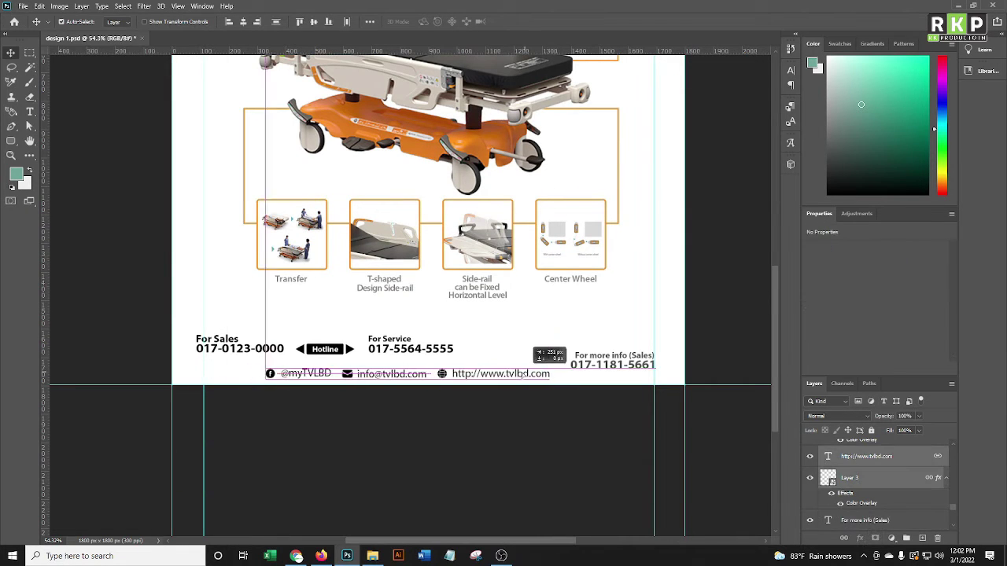
{"action": "scroll", "coordinate": [430, 345], "scroll_direction": "down", "scroll_amount": 3}
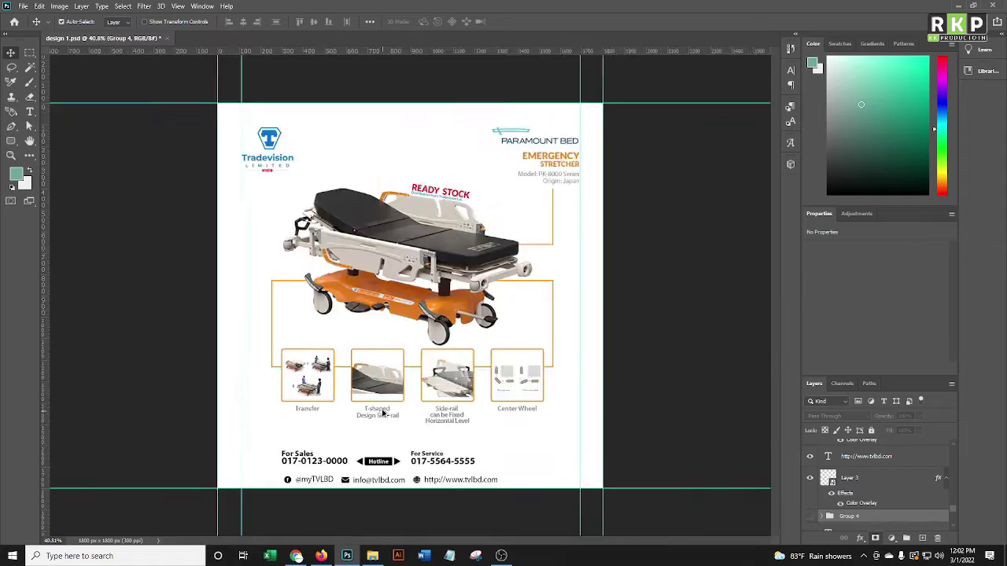
{"action": "scroll", "coordinate": [430, 345], "scroll_direction": "up", "scroll_amount": 4}
Shift the sales, Hotline and service block toward centre and right-align For Sales above its number.
{"action": "left_click_drag", "start_coordinate": [176, 304], "coordinate": [534, 358]}
{"action": "left_click_drag", "start_coordinate": [524, 324], "coordinate": [596, 304]}
{"action": "scroll", "coordinate": [371, 291], "scroll_direction": "up", "scroll_amount": 2}
{"action": "scroll", "coordinate": [370, 292], "scroll_direction": "up", "scroll_amount": 2}
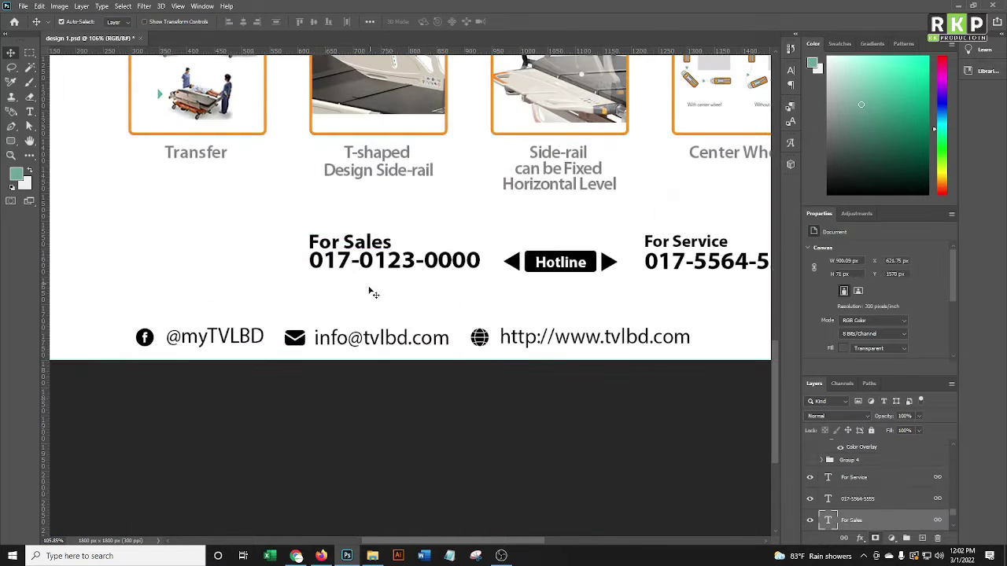
{"action": "left_click_drag", "start_coordinate": [309, 246], "coordinate": [397, 246]}
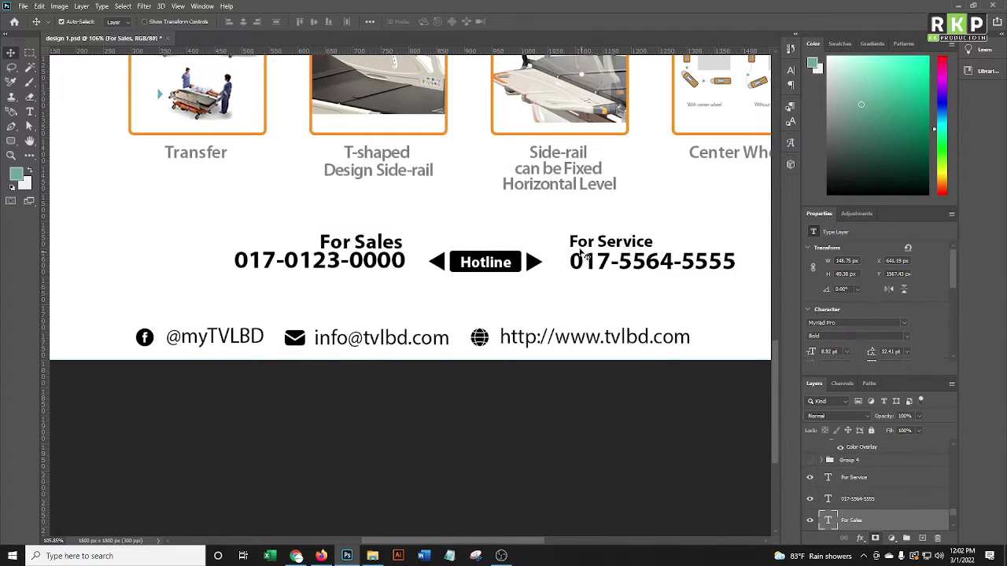
{"action": "scroll", "coordinate": [463, 247], "scroll_direction": "down", "scroll_amount": 3}
{"action": "scroll", "coordinate": [441, 248], "scroll_direction": "up", "scroll_amount": 2}
Make the Hotline box red and fill its arrow shapes with the flyer's orange.
{"action": "double_click", "coordinate": [828, 520]}
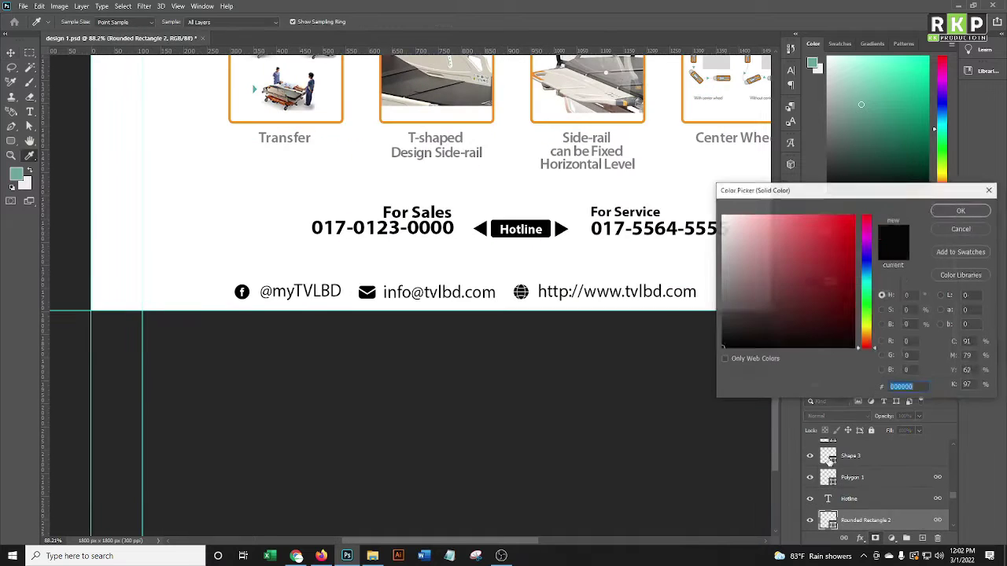
{"action": "left_click", "coordinate": [966, 213]}
{"action": "left_click", "coordinate": [865, 477]}
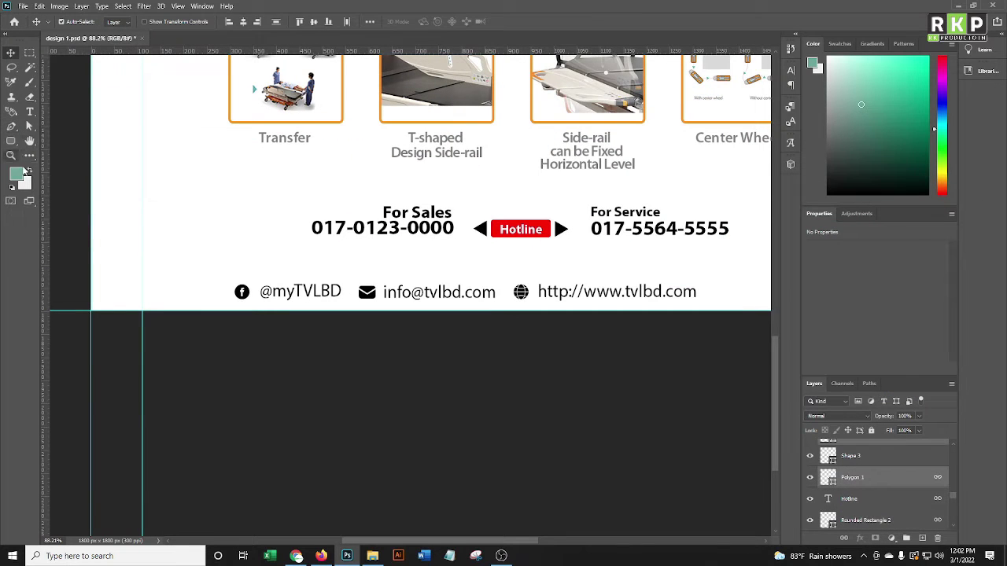
{"action": "left_click", "coordinate": [16, 173]}
{"action": "left_click", "coordinate": [961, 229]}
{"action": "scroll", "coordinate": [101, 241], "scroll_direction": "up", "scroll_amount": 1}
{"action": "left_click", "coordinate": [110, 22]}
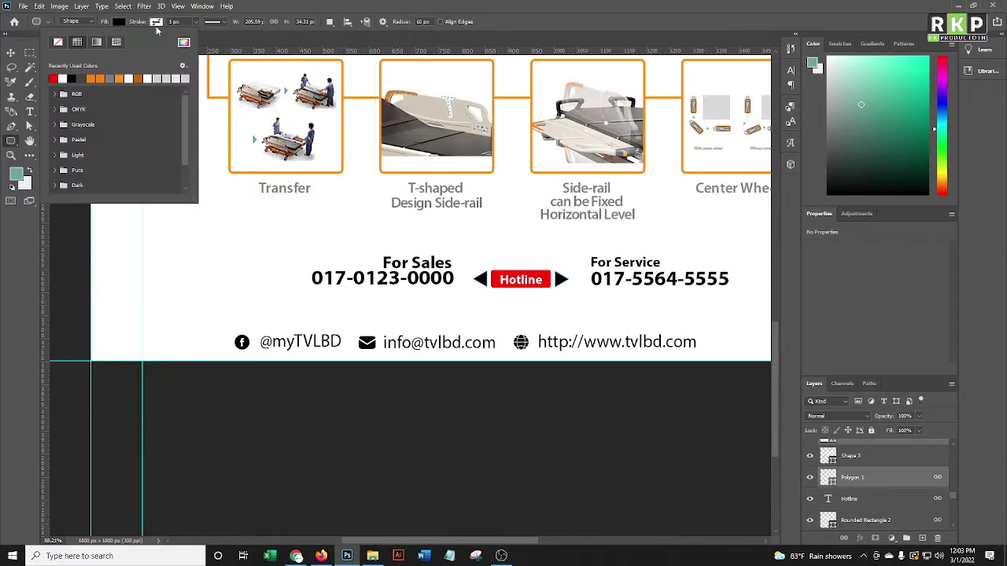
{"action": "left_click", "coordinate": [183, 42]}
{"action": "left_click", "coordinate": [230, 74]}
{"action": "key", "text": "Return"}
{"action": "key", "text": "v"}
Draw a thin rectangle bar across the flyer's bottom edge.
{"action": "scroll", "coordinate": [373, 322], "scroll_direction": "down", "scroll_amount": 3}
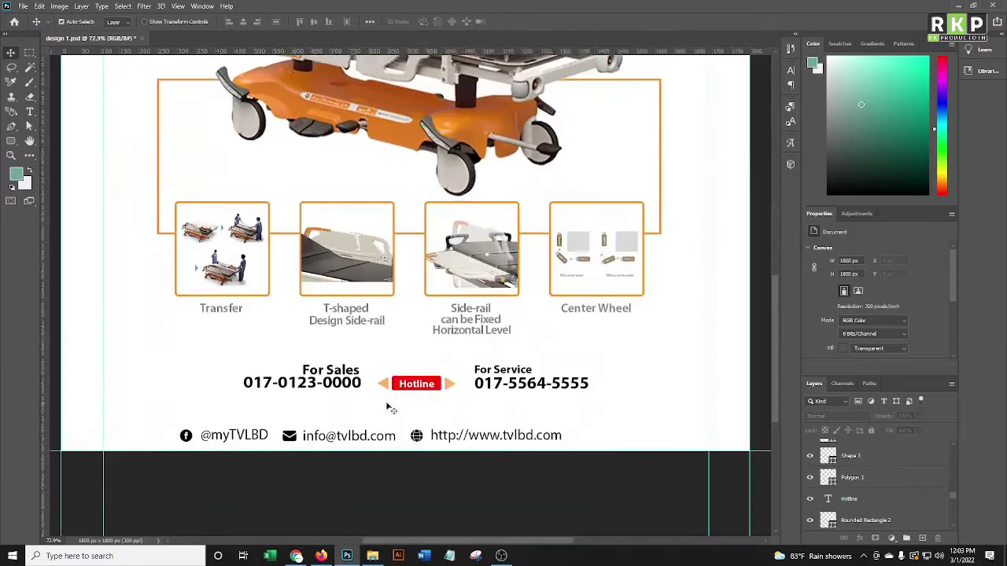
{"action": "scroll", "coordinate": [540, 386], "scroll_direction": "up", "scroll_amount": 4}
{"action": "scroll", "coordinate": [541, 385], "scroll_direction": "down", "scroll_amount": 3}
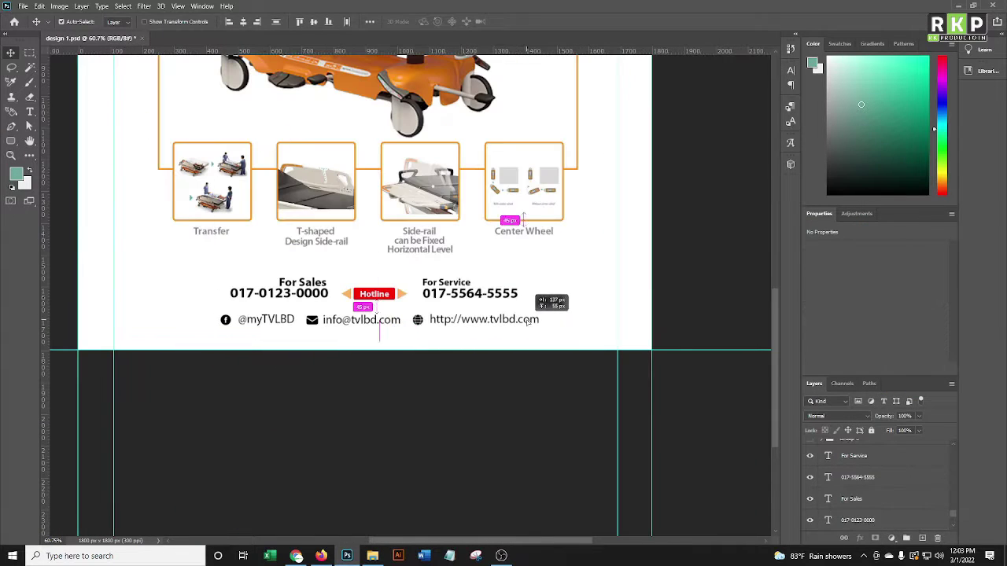
{"action": "left_click", "coordinate": [504, 323]}
{"action": "scroll", "coordinate": [503, 323], "scroll_direction": "down", "scroll_amount": 3}
{"action": "right_click", "coordinate": [11, 141]}
{"action": "left_click", "coordinate": [63, 141]}
{"action": "left_click_drag", "start_coordinate": [253, 428], "coordinate": [613, 438]}
Confirm the new bottom bar's orange colour and adjust it with a free transform.
{"action": "double_click", "coordinate": [827, 520]}
{"action": "key", "text": "Return"}
{"action": "key", "text": "v"}
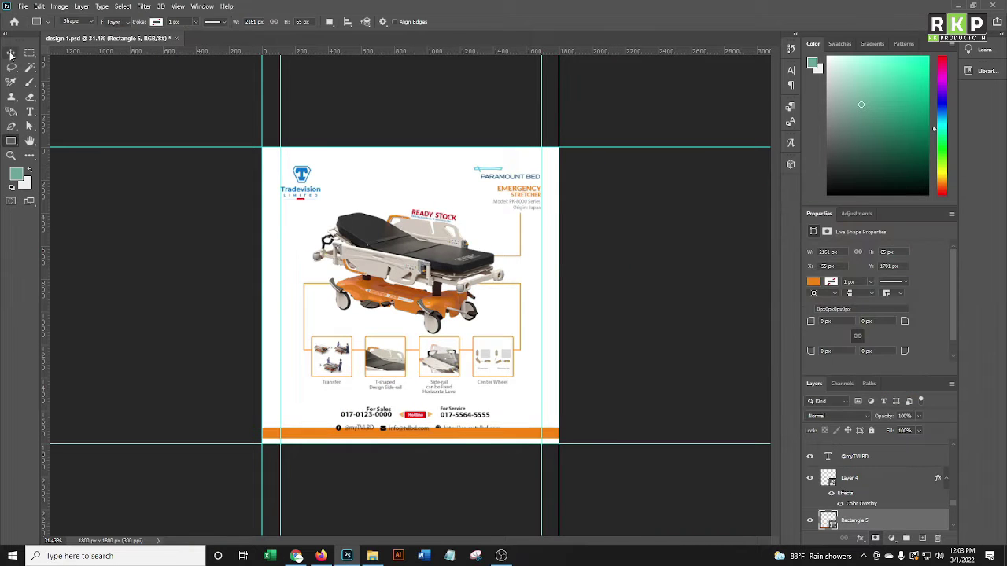
{"action": "scroll", "coordinate": [671, 384], "scroll_direction": "up", "scroll_amount": 3, "text": "alt"}
{"action": "scroll", "coordinate": [671, 384], "scroll_direction": "down", "scroll_amount": 1}
{"action": "scroll", "coordinate": [671, 384], "scroll_direction": "down", "scroll_amount": 3, "text": "alt"}
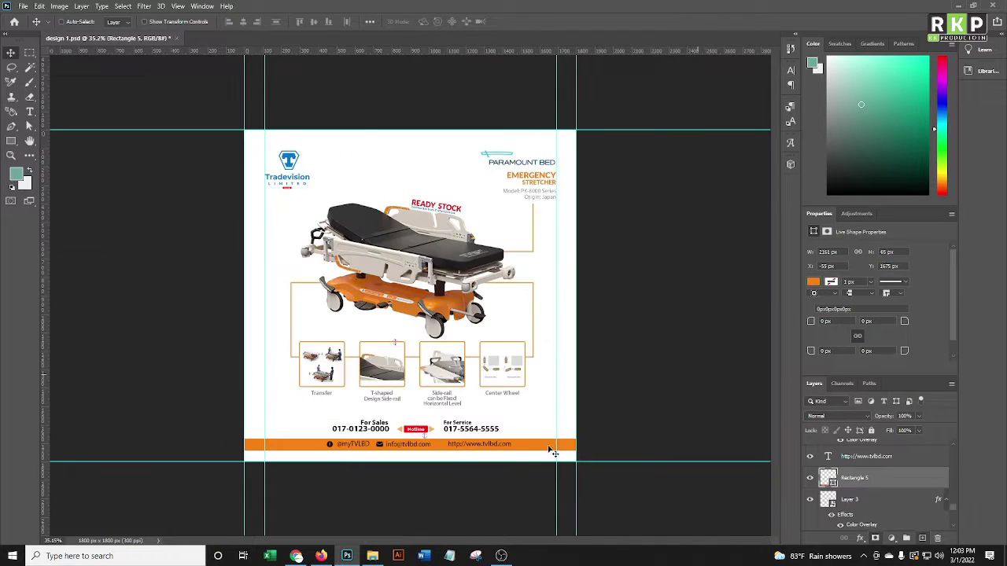
{"action": "scroll", "coordinate": [635, 489], "scroll_direction": "up", "scroll_amount": 1, "text": "alt"}
{"action": "key", "text": "ctrl+t"}
{"action": "key", "text": "Return"}
{"action": "scroll", "coordinate": [354, 472], "scroll_direction": "up", "scroll_amount": 2, "text": "alt"}
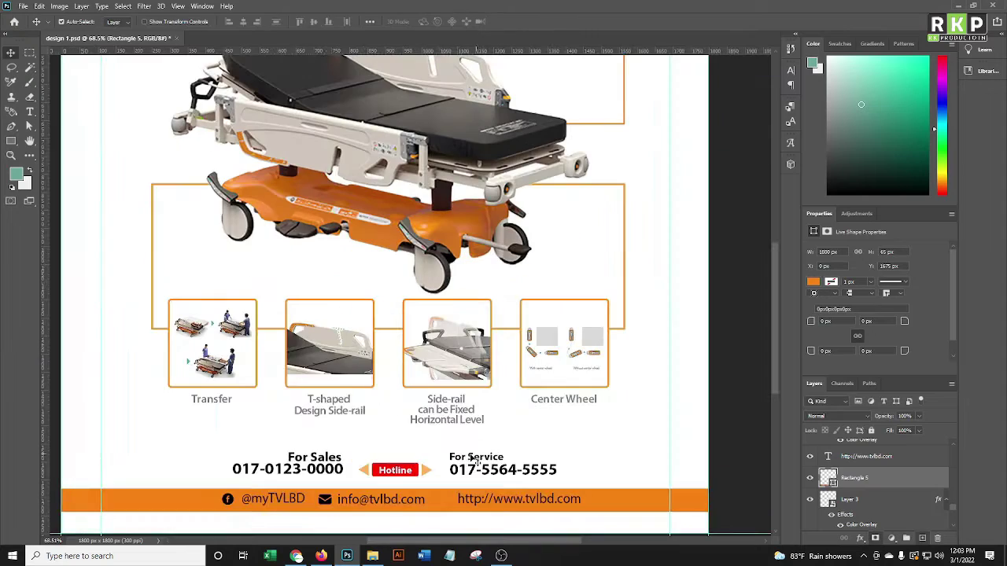
Change the colour of the sales phone number text.
{"action": "double_click", "coordinate": [828, 520]}
{"action": "left_click", "coordinate": [426, 22]}
{"action": "left_click", "coordinate": [618, 492]}
{"action": "key", "text": "Return"}
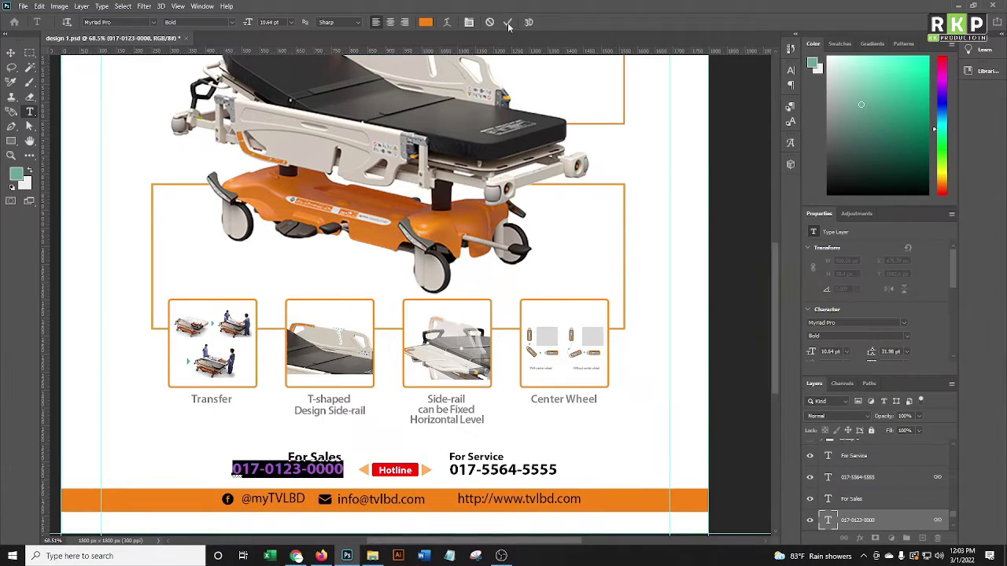
{"action": "left_click", "coordinate": [507, 22]}
{"action": "key", "text": "v"}
{"action": "scroll", "coordinate": [522, 479], "scroll_direction": "down", "scroll_amount": 1, "text": "alt"}
{"action": "scroll", "coordinate": [362, 461], "scroll_direction": "down", "scroll_amount": 1, "text": "alt"}
{"action": "scroll", "coordinate": [385, 464], "scroll_direction": "up", "scroll_amount": 3, "text": "alt"}
{"action": "scroll", "coordinate": [384, 465], "scroll_direction": "up", "scroll_amount": 1, "text": "alt"}
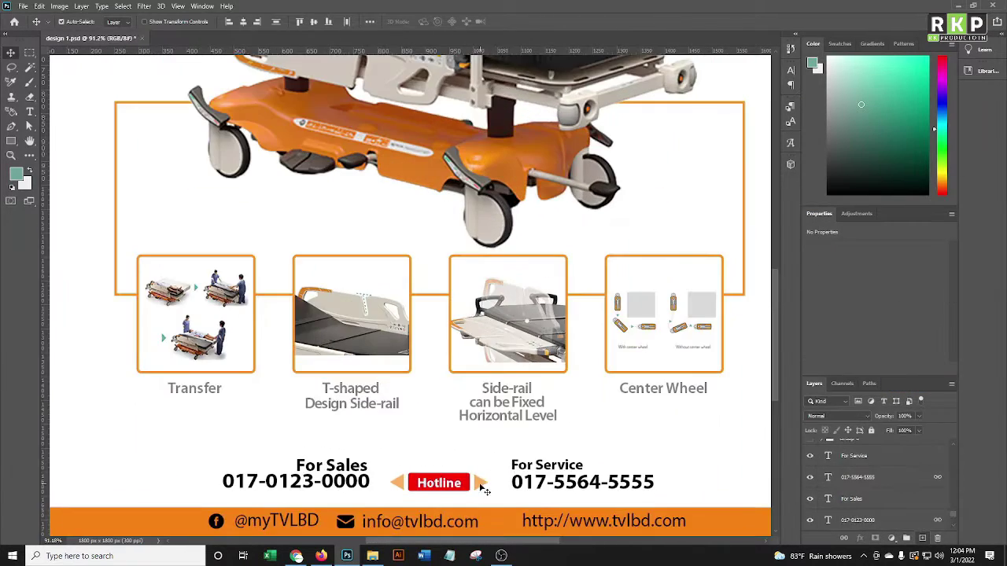
Nudge the For Sales text right and the For Service text left toward Hotline.
{"action": "left_click", "coordinate": [484, 495]}
{"action": "right_click", "coordinate": [515, 481]}
{"action": "left_click", "coordinate": [542, 485]}
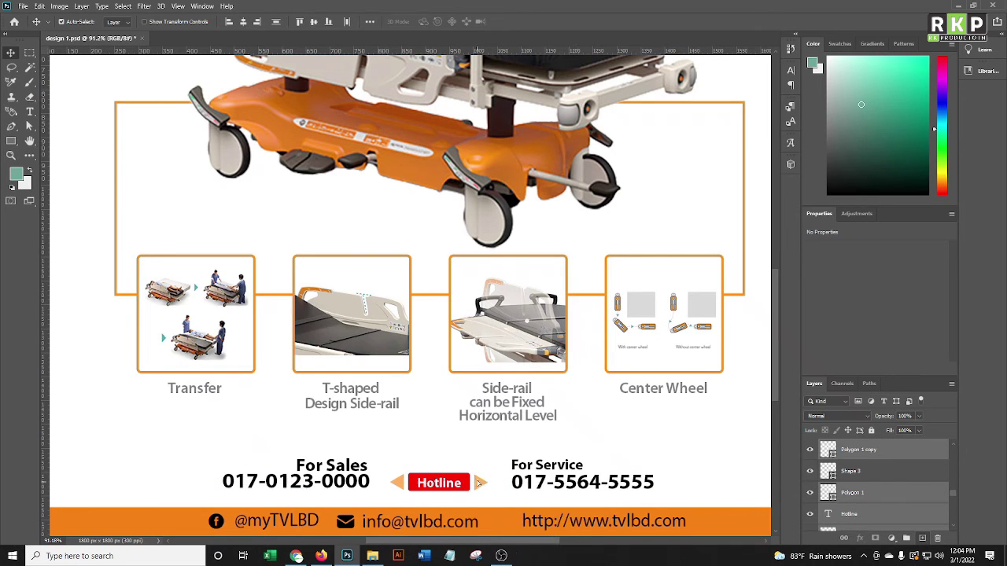
{"action": "right_click", "coordinate": [437, 477]}
{"action": "left_click", "coordinate": [464, 493]}
{"action": "scroll", "coordinate": [433, 480], "scroll_direction": "up", "scroll_amount": 2, "text": "alt"}
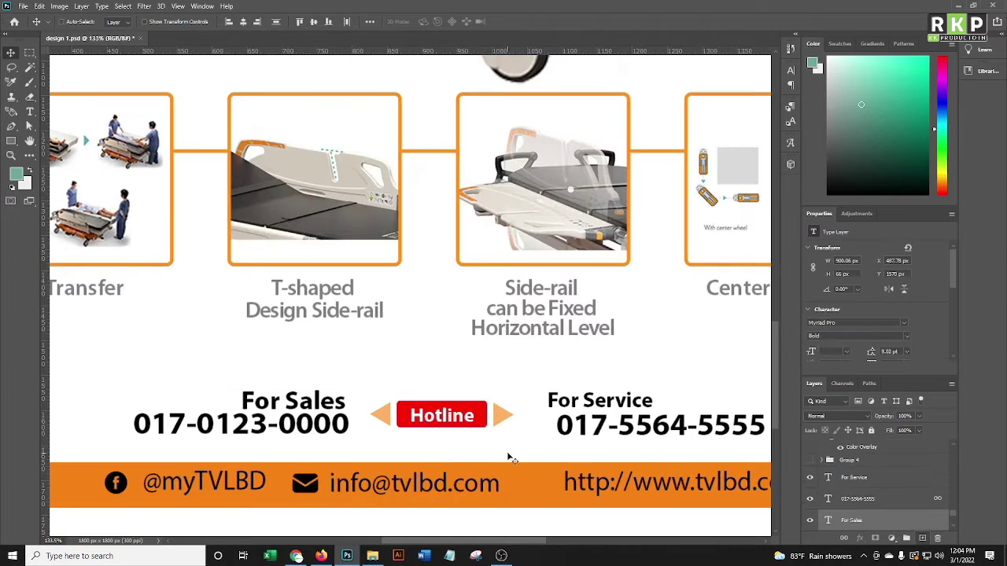
{"action": "key", "text": "Right"}
{"action": "key", "text": "Right"}
{"action": "key", "text": "Right"}
{"action": "left_click", "coordinate": [576, 437]}
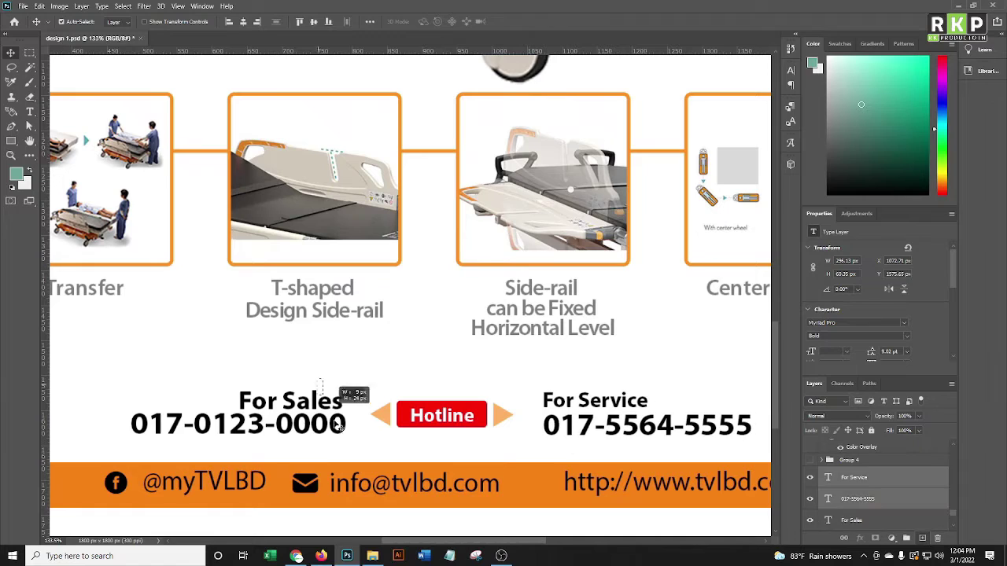
{"action": "key", "text": "Left"}
{"action": "key", "text": "Left"}
{"action": "key", "text": "Left"}
{"action": "scroll", "coordinate": [577, 446], "scroll_direction": "down", "scroll_amount": 3, "text": "alt"}
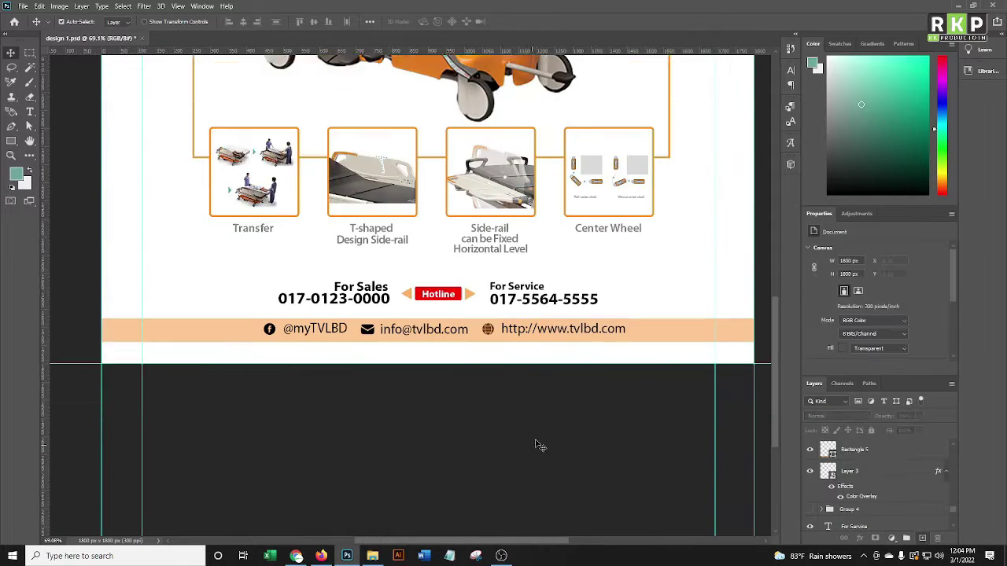
{"action": "scroll", "coordinate": [367, 504], "scroll_direction": "up", "scroll_amount": 3}
Make the bottom contact bar a pale peach tint.
{"action": "left_click", "coordinate": [368, 504]}
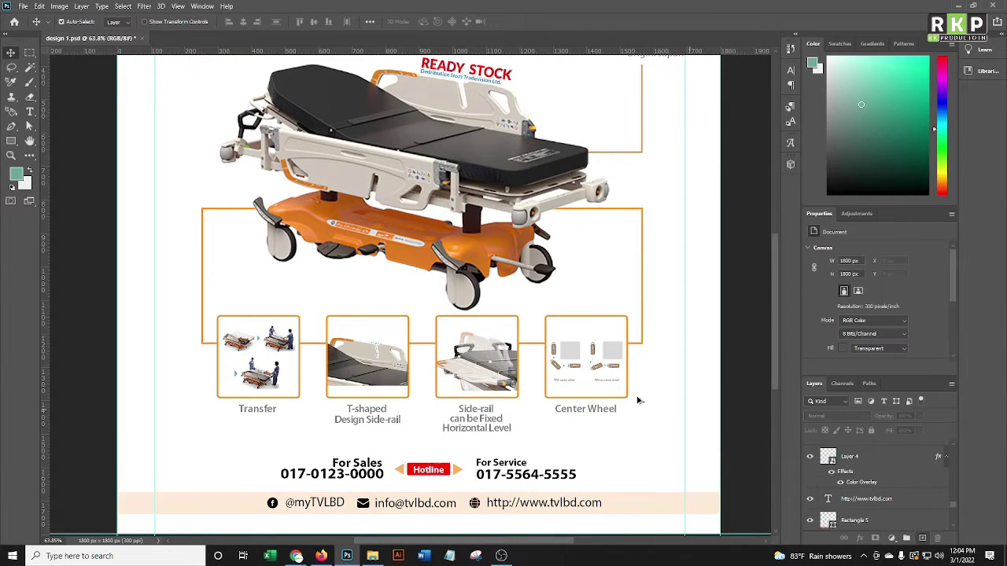
{"action": "scroll", "coordinate": [422, 344], "scroll_direction": "down", "scroll_amount": 3, "text": "alt"}
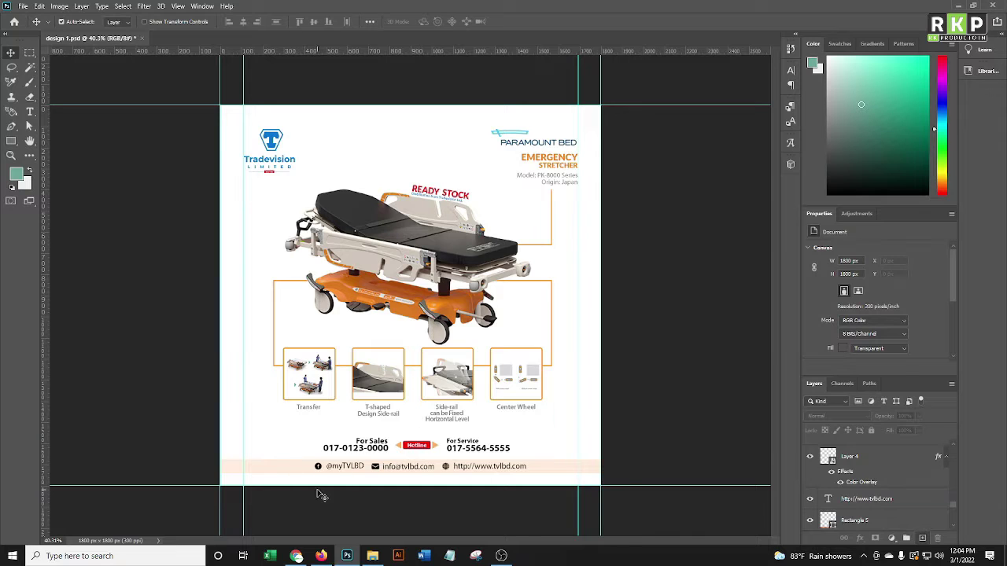
{"action": "scroll", "coordinate": [305, 483], "scroll_direction": "up", "scroll_amount": 1, "text": "alt"}
Reposition the sales and service contact row to re-centre it in the footer.
{"action": "left_click", "coordinate": [482, 481]}
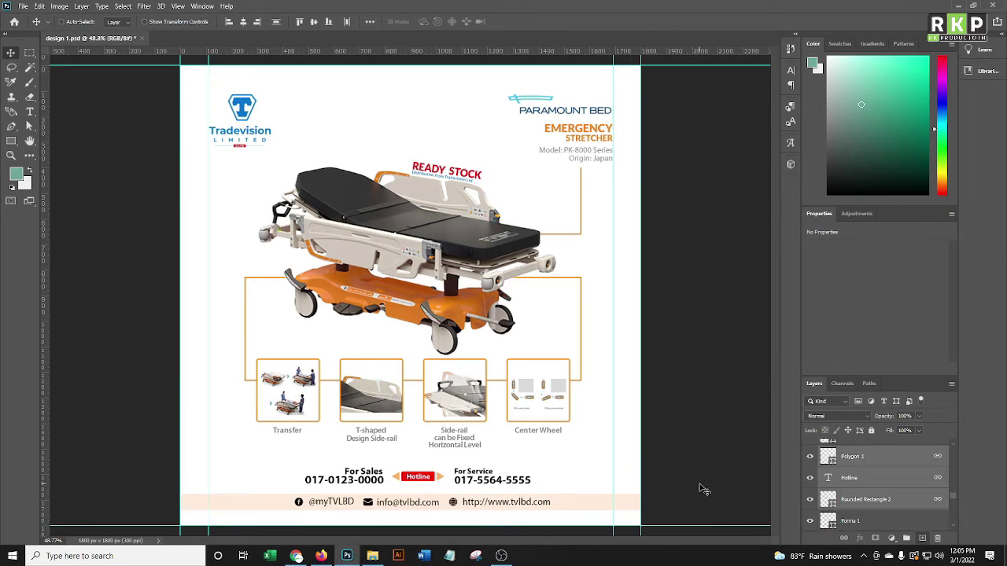
{"action": "key", "text": "ctrl+t"}
{"action": "mouse_move", "coordinate": [491, 481]}
{"action": "left_mouse_down"}
{"action": "mouse_move", "coordinate": [481, 483]}
{"action": "mouse_move", "coordinate": [495, 504]}
{"action": "left_mouse_up"}
{"action": "key", "text": "Return"}
{"action": "left_click", "coordinate": [571, 506]}
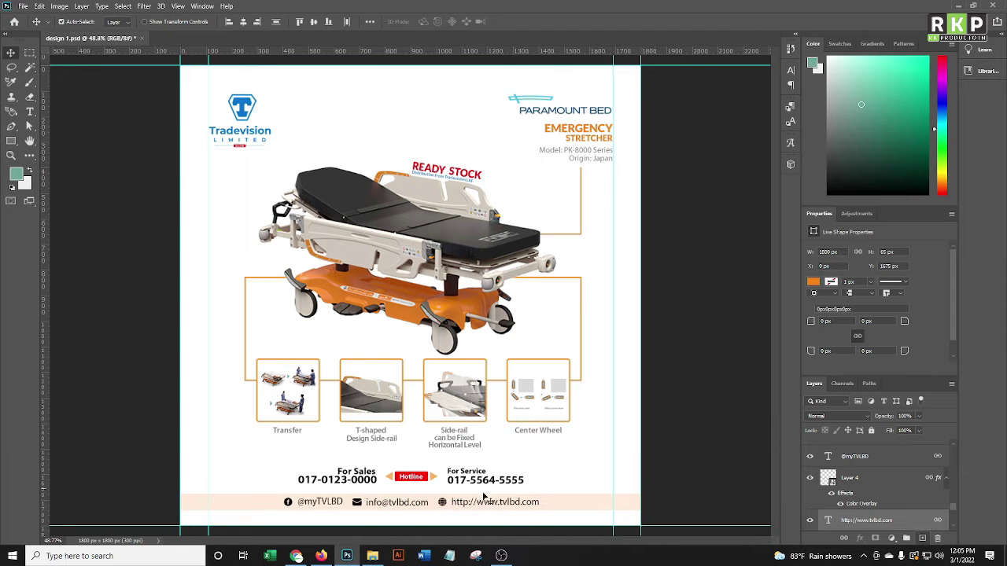
{"action": "left_click", "coordinate": [285, 504], "text": "shift"}
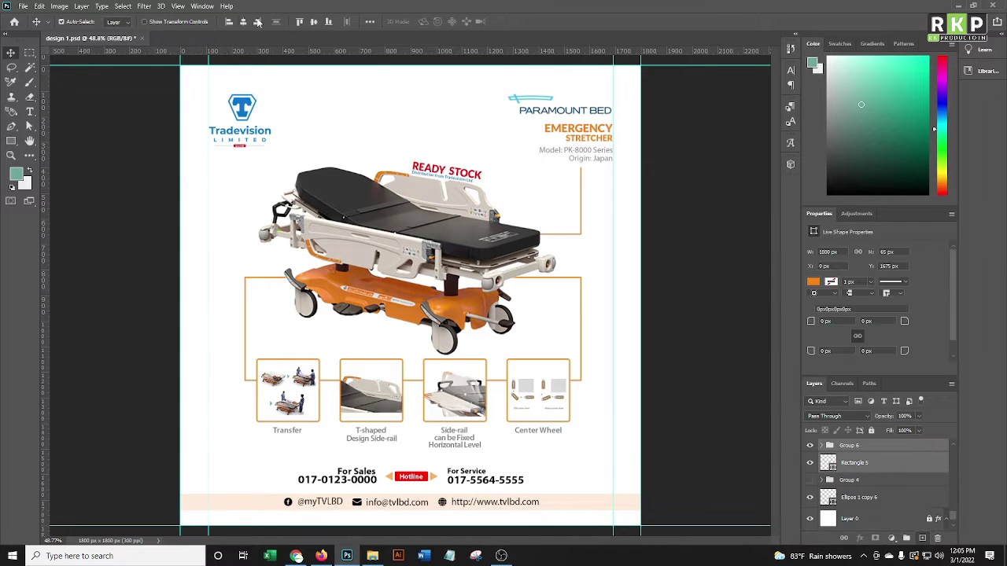
{"action": "left_click", "coordinate": [672, 476]}
{"action": "scroll", "coordinate": [585, 461], "scroll_direction": "down", "scroll_amount": 3}
{"action": "scroll", "coordinate": [472, 461], "scroll_direction": "up", "scroll_amount": 2}
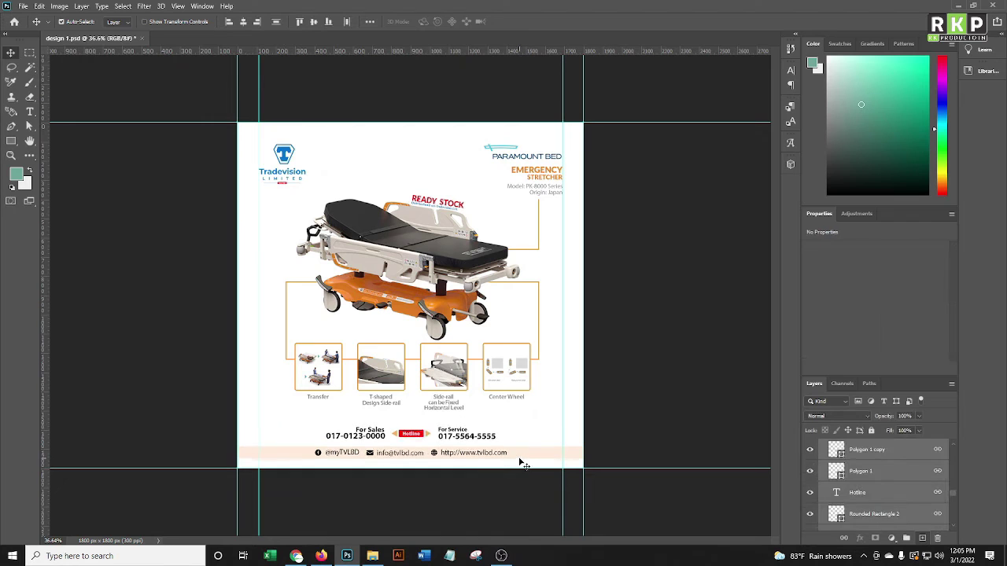
Select the orange frame around the thumbnails and finish its transform.
{"action": "left_click", "coordinate": [577, 413]}
{"action": "scroll", "coordinate": [333, 164], "scroll_direction": "down", "scroll_amount": 2}
{"action": "scroll", "coordinate": [233, 183], "scroll_direction": "up", "scroll_amount": 4}
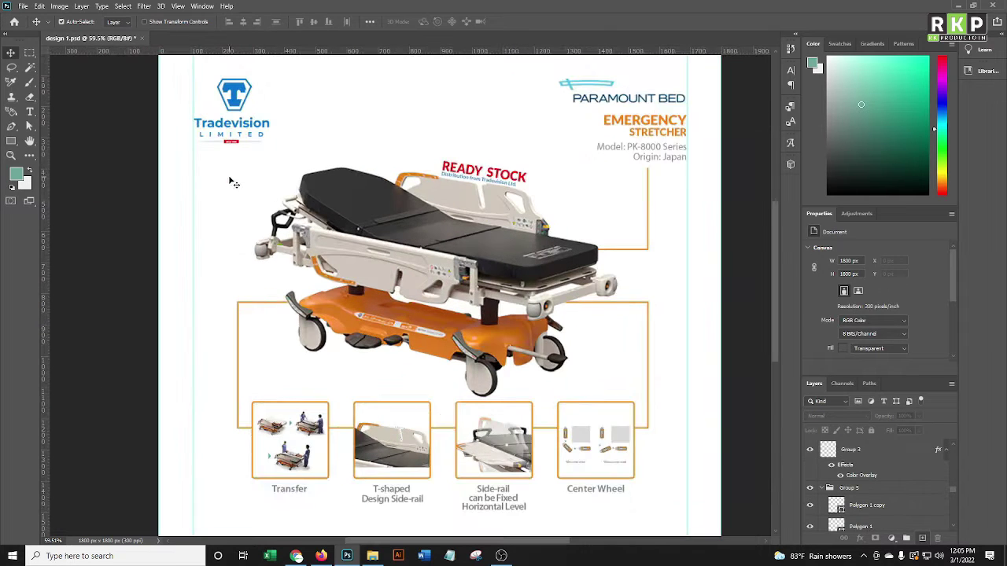
{"action": "scroll", "coordinate": [236, 190], "scroll_direction": "down", "scroll_amount": 4}
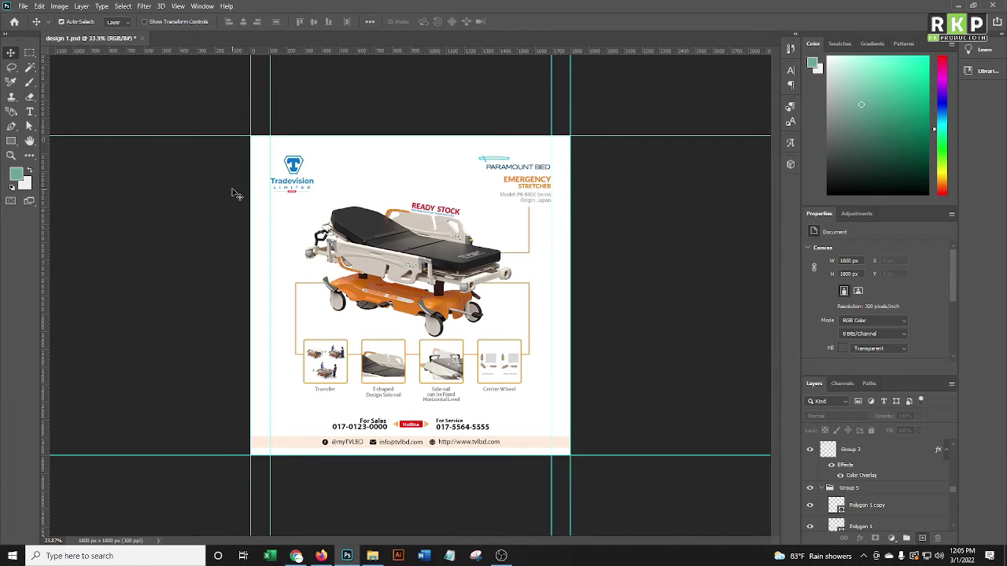
{"action": "scroll", "coordinate": [285, 162], "scroll_direction": "up", "scroll_amount": 1}
{"action": "scroll", "coordinate": [197, 211], "scroll_direction": "down", "scroll_amount": 3}
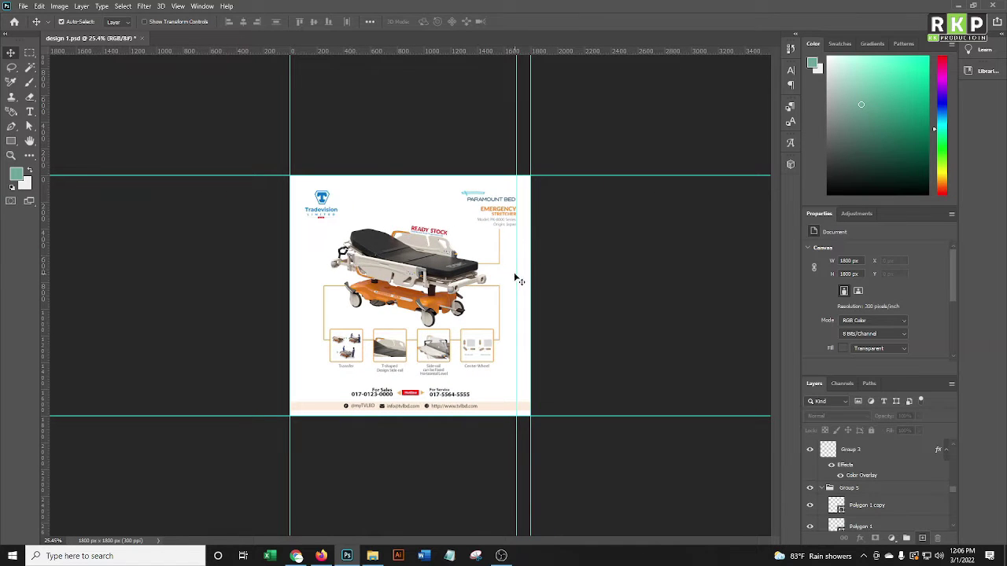
{"action": "left_click", "coordinate": [499, 311]}
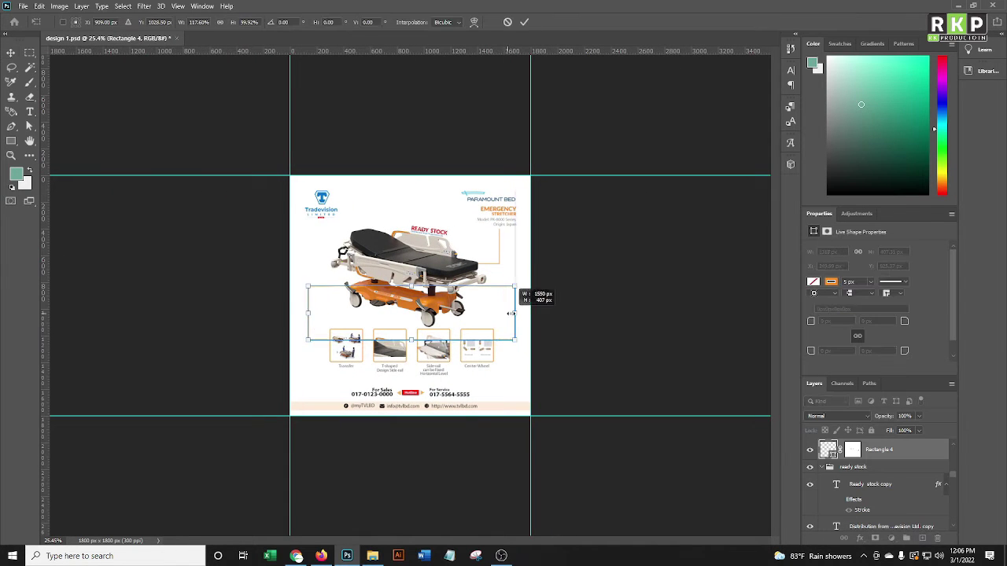
{"action": "key", "text": "Return"}
Move and resize the orange bracket beside the heading.
{"action": "scroll", "coordinate": [411, 297], "scroll_direction": "up", "scroll_amount": 3}
{"action": "mouse_move", "coordinate": [542, 245]}
{"action": "left_mouse_down"}
{"action": "mouse_move", "coordinate": [561, 227]}
{"action": "mouse_move", "coordinate": [553, 227]}
{"action": "left_mouse_up"}
{"action": "key", "text": "ctrl+t"}
{"action": "key", "text": "Return"}
{"action": "scroll", "coordinate": [596, 286], "scroll_direction": "down", "scroll_amount": 5}
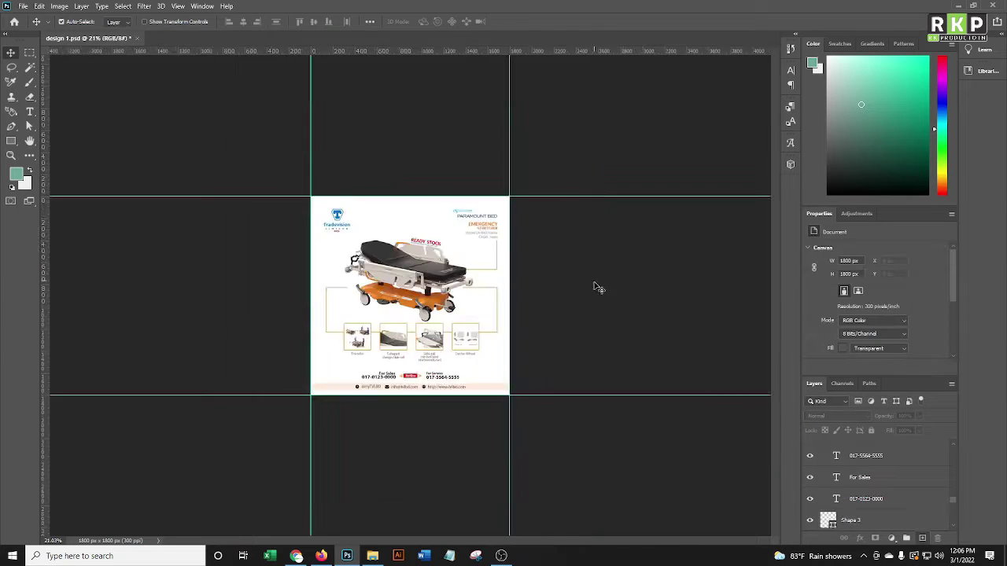
{"action": "scroll", "coordinate": [603, 217], "scroll_direction": "up", "scroll_amount": 5}
{"action": "left_click", "coordinate": [595, 181], "text": "ctrl"}
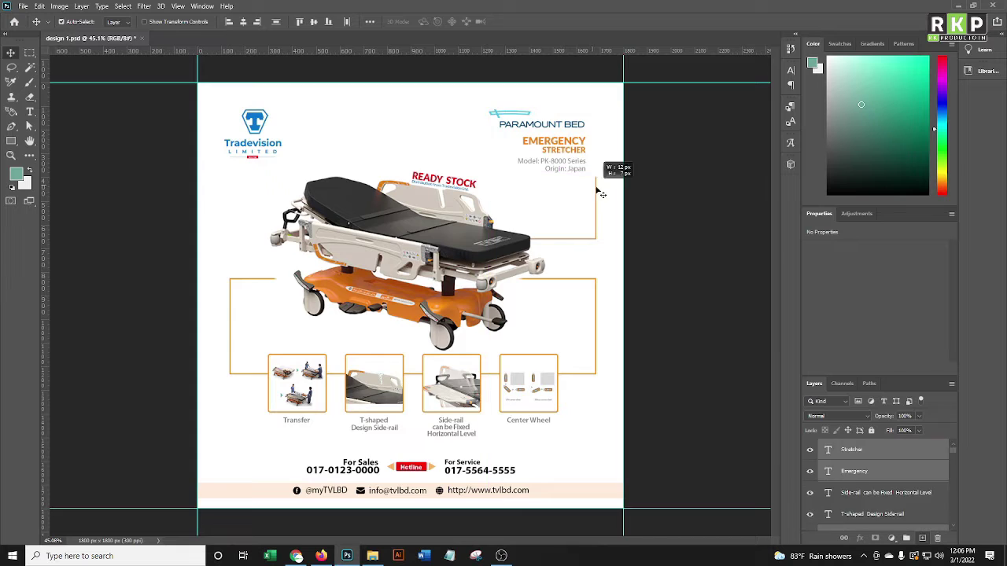
{"action": "scroll", "coordinate": [605, 165], "scroll_direction": "up", "scroll_amount": 2}
{"action": "scroll", "coordinate": [616, 69], "scroll_direction": "down", "scroll_amount": 4}
{"action": "scroll", "coordinate": [596, 168], "scroll_direction": "up", "scroll_amount": 3}
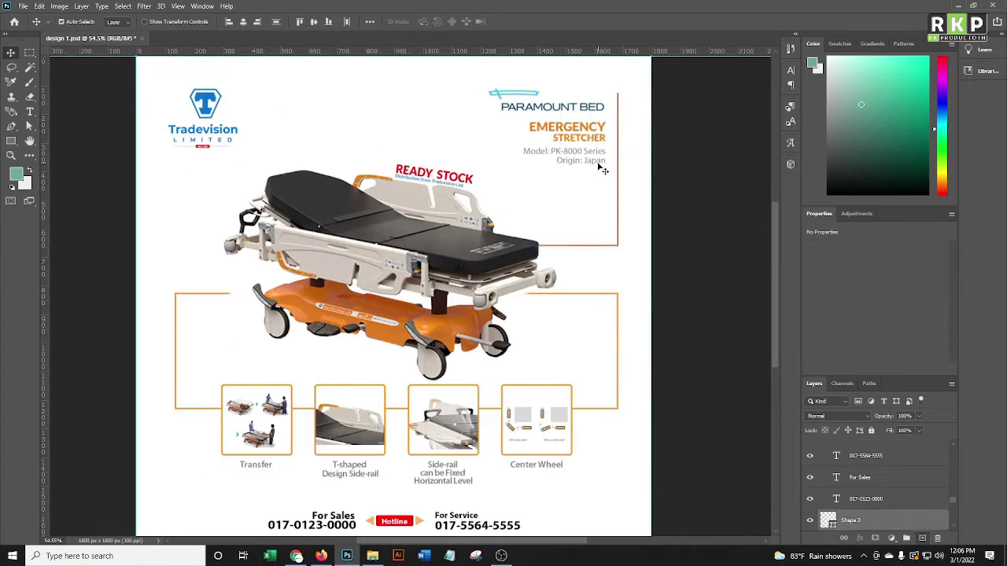
Shift the EMERGENCY STRETCHER heading slightly right, then select all four feature thumbnails.
{"action": "left_click", "coordinate": [597, 173], "text": "ctrl"}
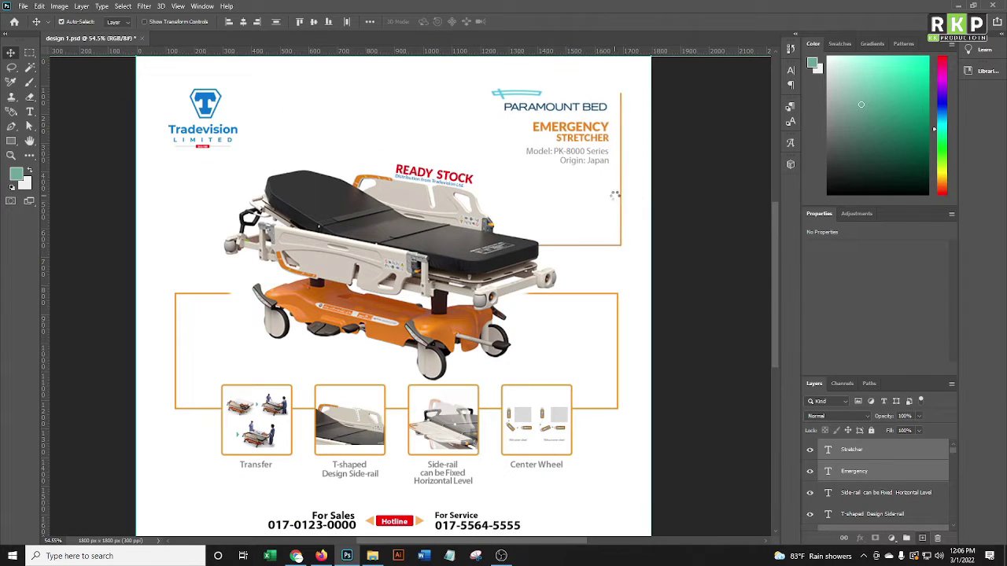
{"action": "left_click_drag", "start_coordinate": [570, 163], "coordinate": [580, 163]}
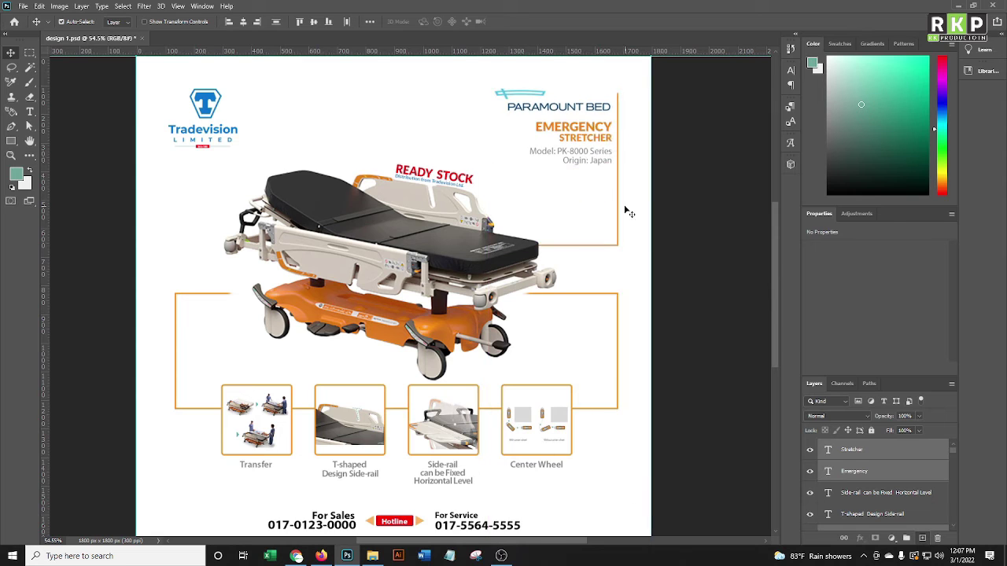
{"action": "scroll", "coordinate": [638, 214], "scroll_direction": "down", "scroll_amount": 1}
{"action": "scroll", "coordinate": [614, 82], "scroll_direction": "up", "scroll_amount": 3}
{"action": "left_click", "coordinate": [615, 82]}
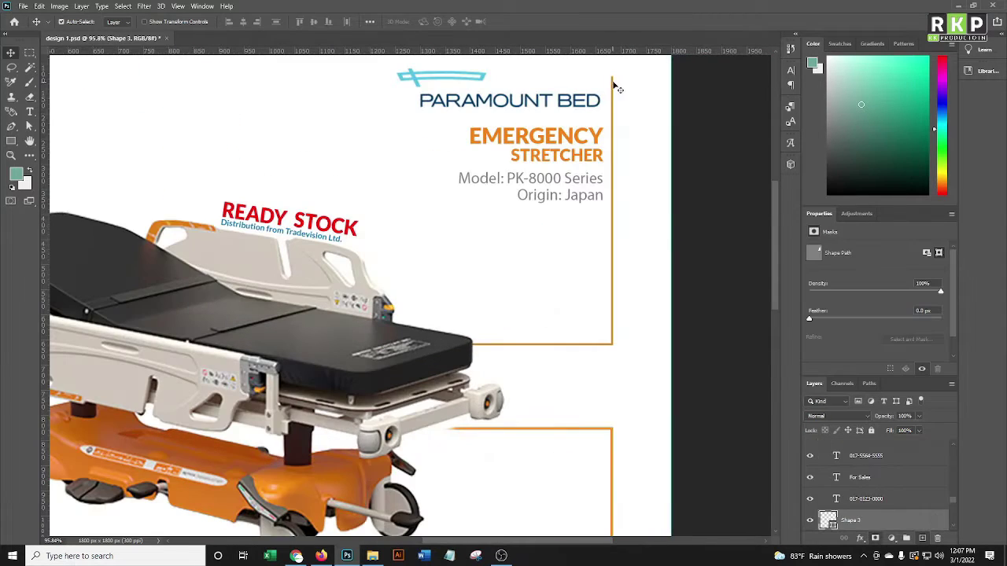
{"action": "scroll", "coordinate": [611, 97], "scroll_direction": "up", "scroll_amount": 2}
{"action": "scroll", "coordinate": [611, 96], "scroll_direction": "up", "scroll_amount": 2}
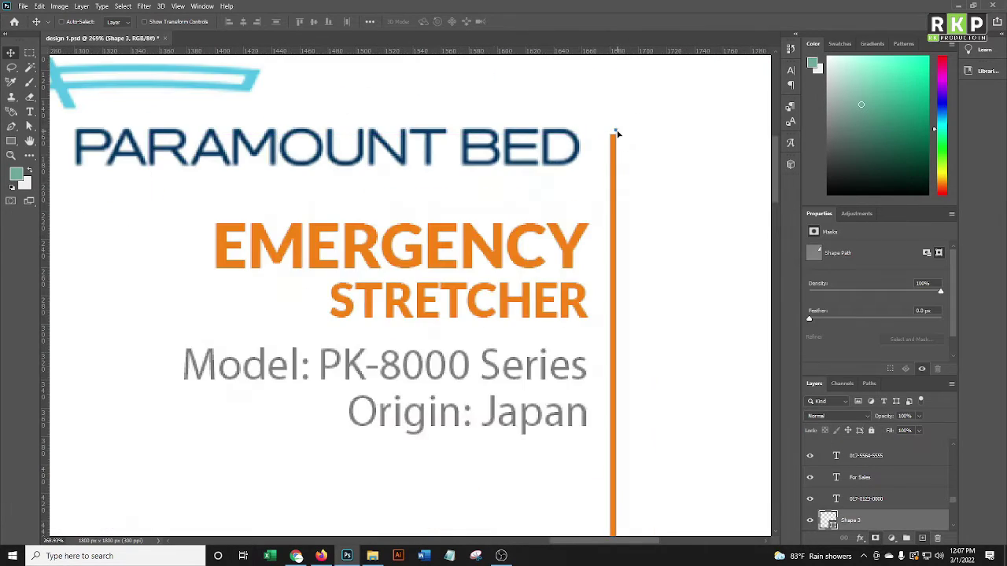
{"action": "scroll", "coordinate": [441, 295], "scroll_direction": "down", "scroll_amount": 6}
{"action": "left_click_drag", "start_coordinate": [556, 389], "coordinate": [268, 409]}
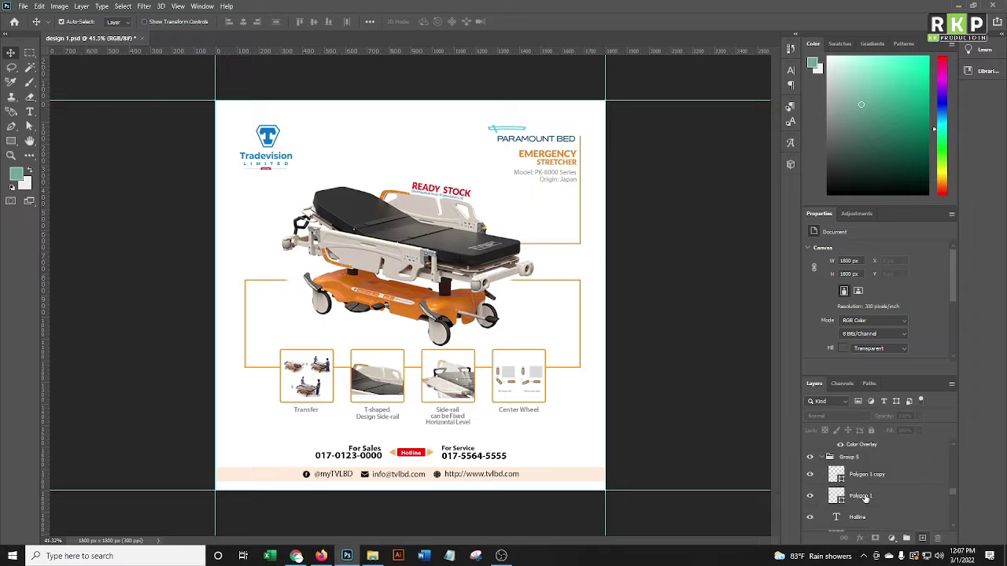
Widen the row of feature thumbnails slightly with Free Transform.
{"action": "key", "text": "ctrl+t"}
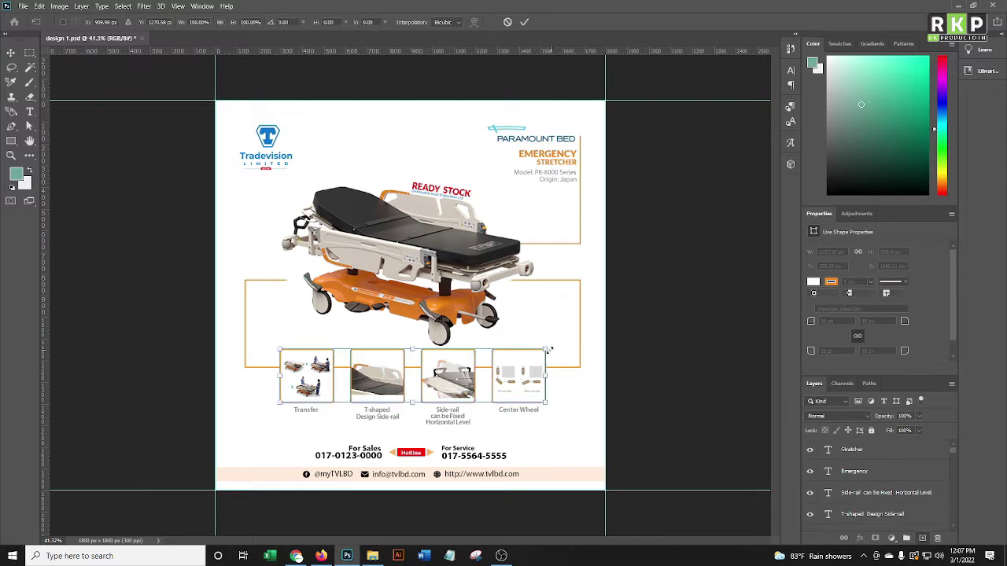
{"action": "left_click_drag", "start_coordinate": [545, 350], "coordinate": [546, 343]}
{"action": "key", "text": "Return"}
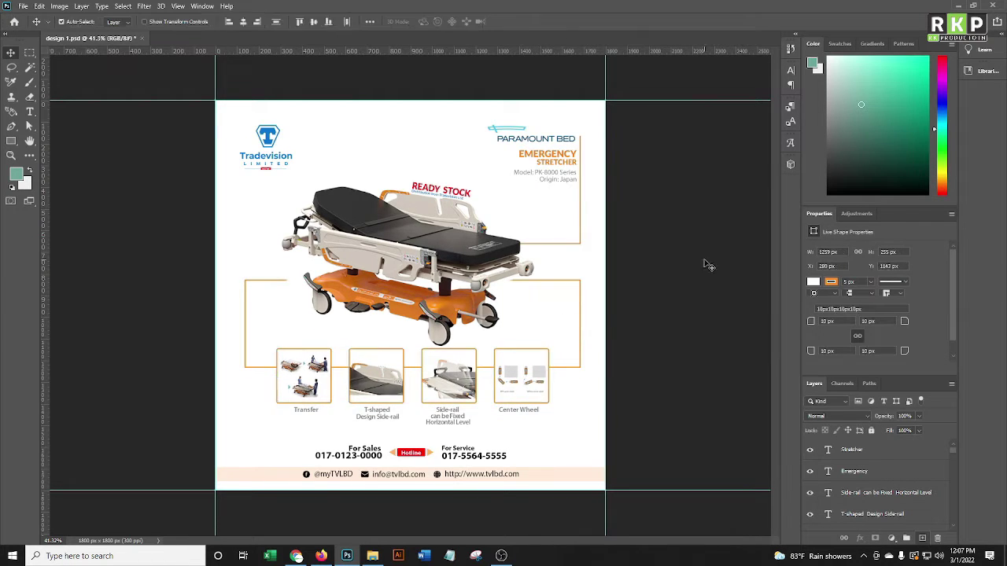
{"action": "scroll", "coordinate": [361, 350], "scroll_direction": "up", "scroll_amount": 3}
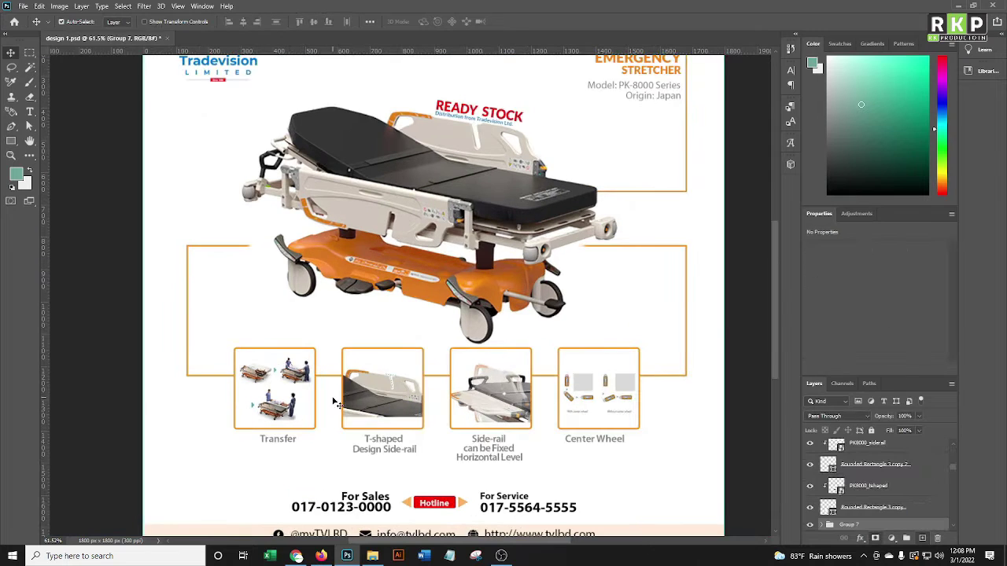
Shift the Transfer thumbnail slightly left and the Center Wheel box slightly right.
{"action": "left_click_drag", "start_coordinate": [269, 393], "coordinate": [261, 394]}
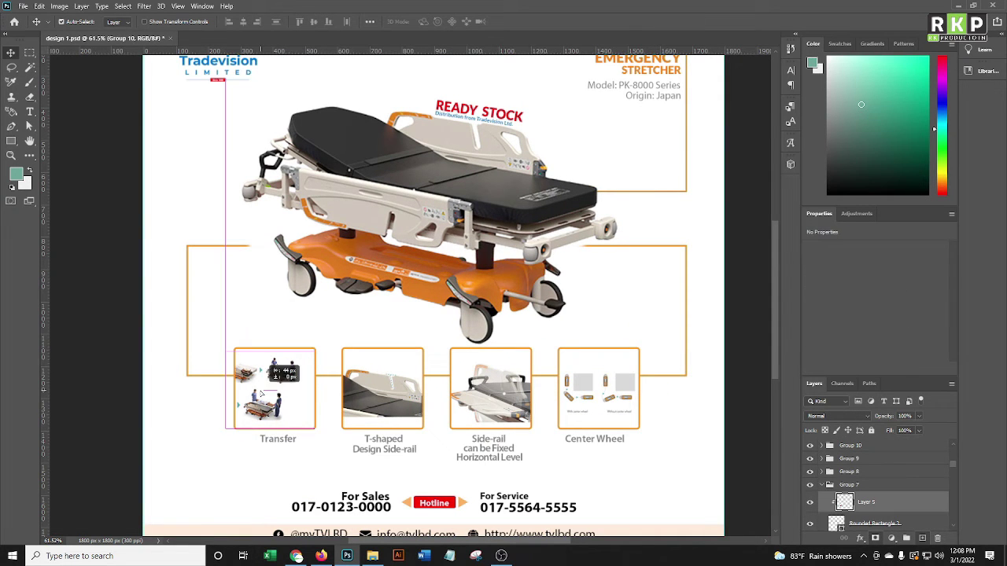
{"action": "left_click", "coordinate": [209, 409]}
{"action": "mouse_move", "coordinate": [321, 343]}
{"action": "left_mouse_down"}
{"action": "mouse_move", "coordinate": [299, 387]}
{"action": "mouse_move", "coordinate": [321, 421]}
{"action": "left_mouse_up"}
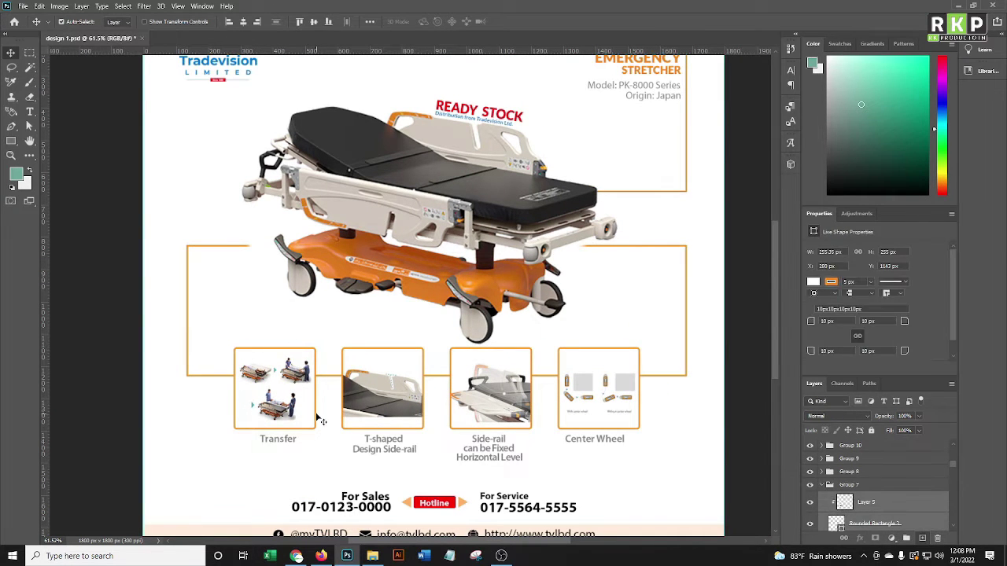
{"action": "left_click", "coordinate": [596, 423]}
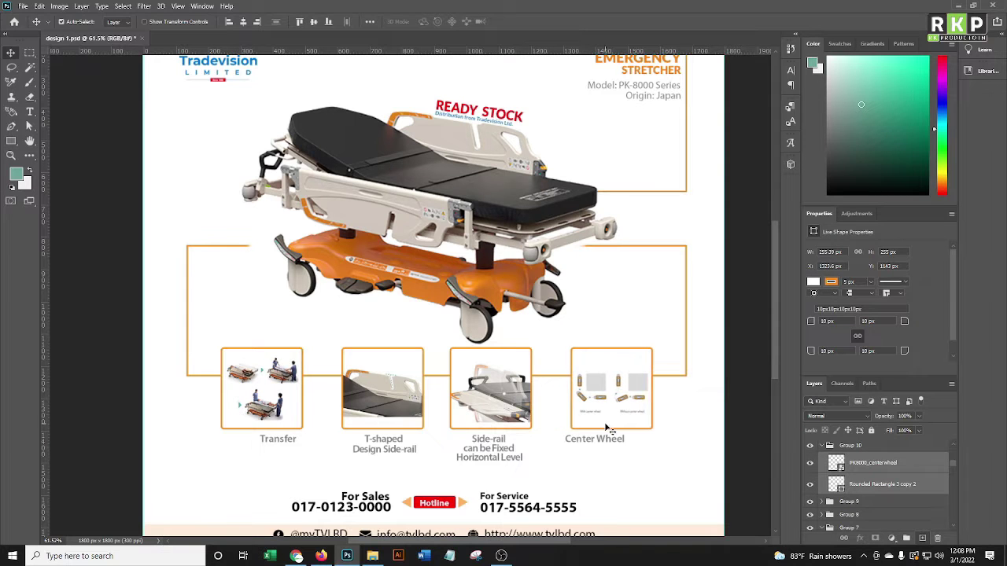
{"action": "left_click_drag", "start_coordinate": [253, 415], "coordinate": [260, 415]}
{"action": "scroll", "coordinate": [472, 377], "scroll_direction": "down", "scroll_amount": 2}
{"action": "scroll", "coordinate": [472, 378], "scroll_direction": "down", "scroll_amount": 2}
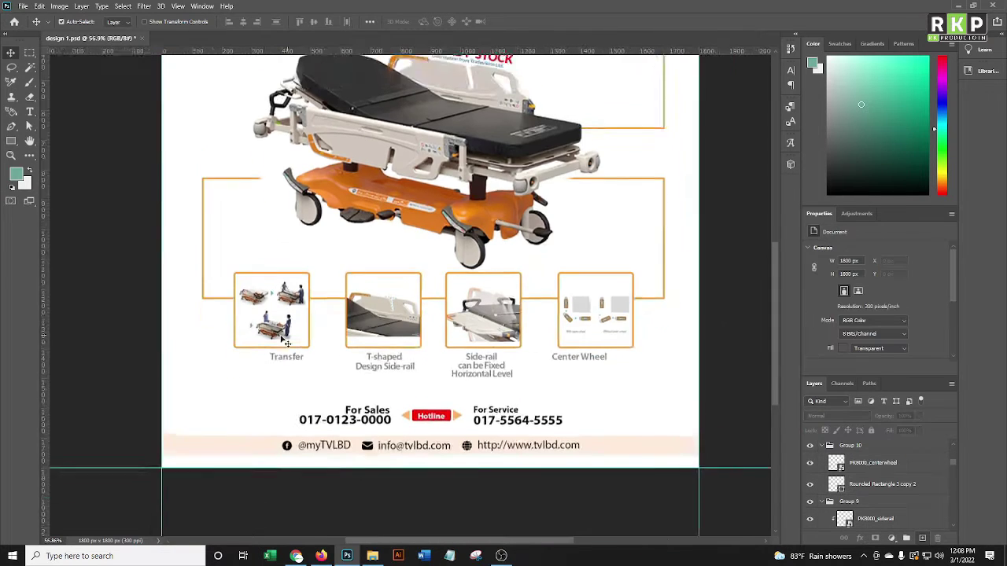
{"action": "left_click", "coordinate": [823, 446]}
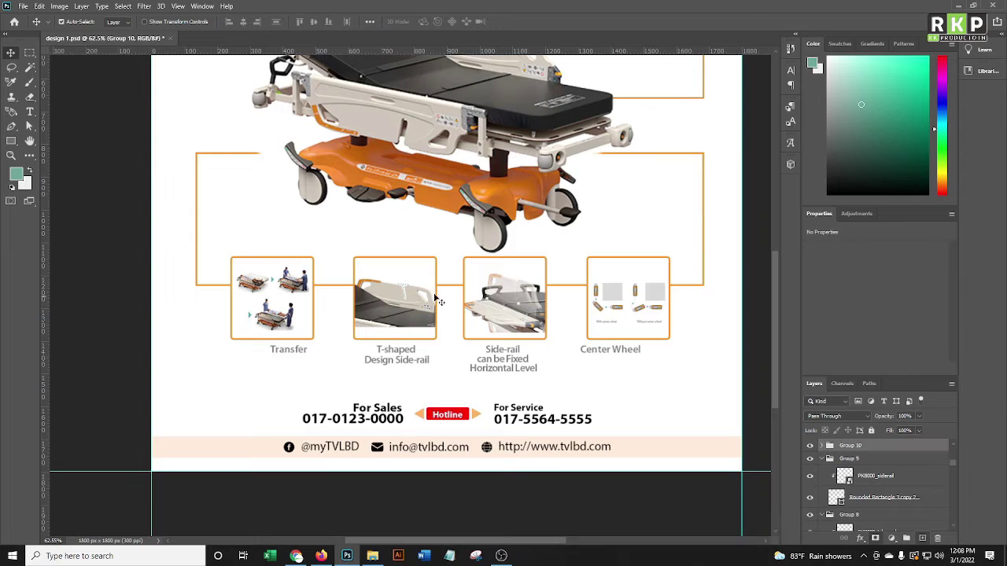
{"action": "left_click_drag", "start_coordinate": [629, 295], "coordinate": [636, 295]}
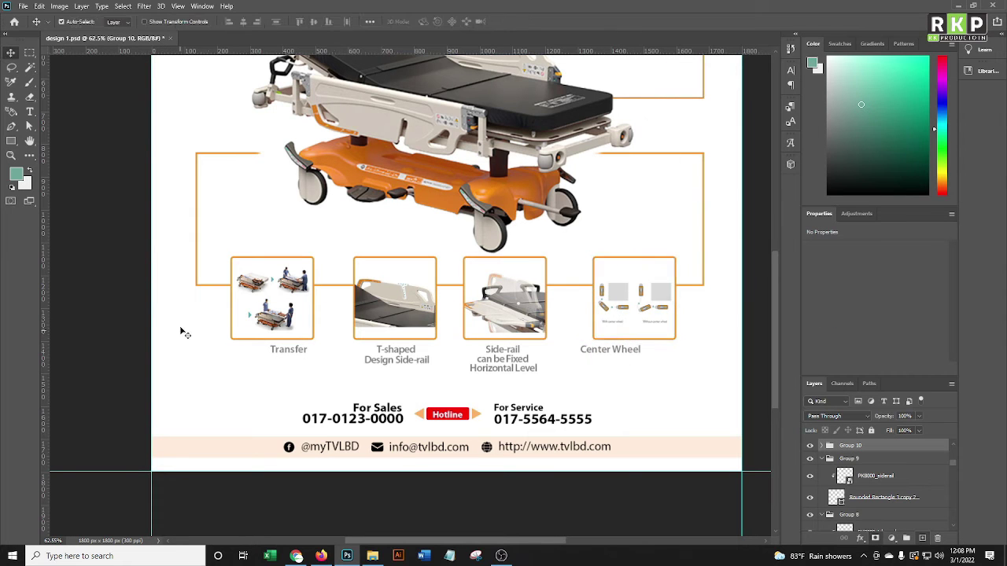
Group the Transfer, T-shaped and Side-rail boxes with their images and nudge them left.
{"action": "left_click", "coordinate": [290, 317]}
{"action": "key", "text": "ctrl+t"}
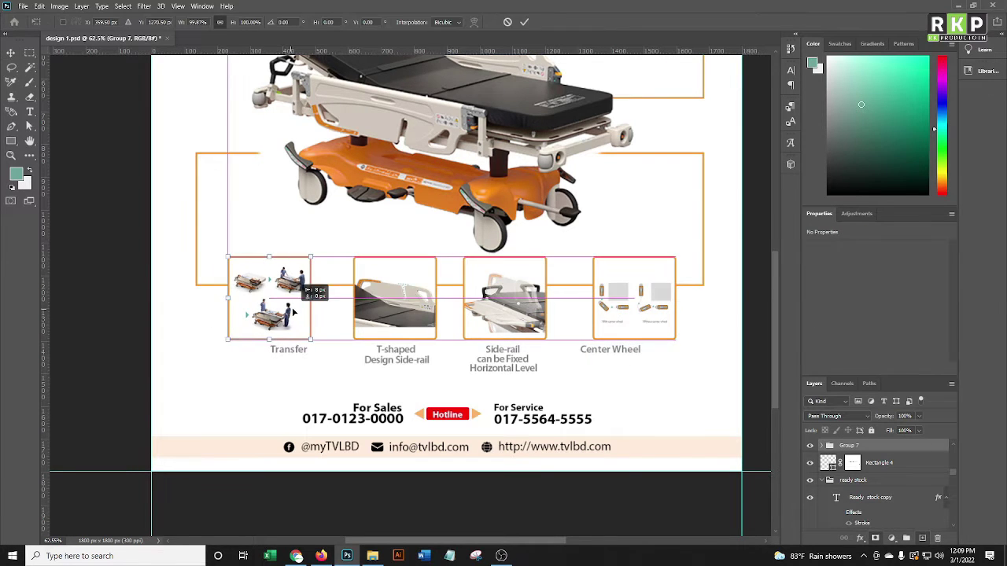
{"action": "left_click", "coordinate": [525, 22]}
{"action": "scroll", "coordinate": [441, 236], "scroll_direction": "down", "scroll_amount": 2}
{"action": "key", "text": "ctrl+g"}
{"action": "key", "text": "ctrl+t"}
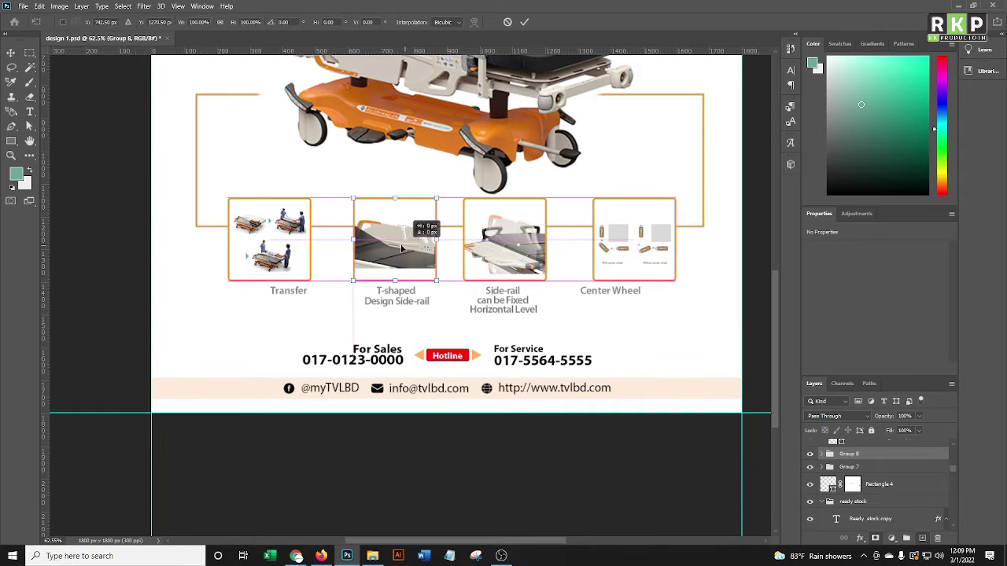
{"action": "left_click", "coordinate": [524, 22]}
{"action": "key", "text": "ctrl+g"}
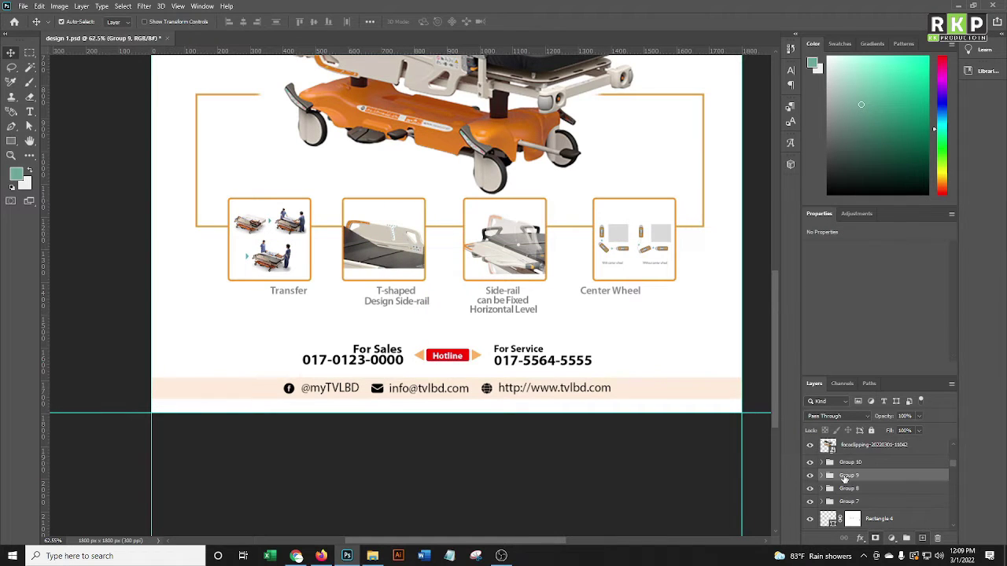
{"action": "key", "text": "ctrl+t"}
{"action": "left_click_drag", "start_coordinate": [511, 246], "coordinate": [507, 245]}
{"action": "key", "text": "Return"}
Move the Center Wheel box to the left.
{"action": "scroll", "coordinate": [503, 245], "scroll_direction": "down", "scroll_amount": 1}
{"action": "left_click", "coordinate": [821, 463]}
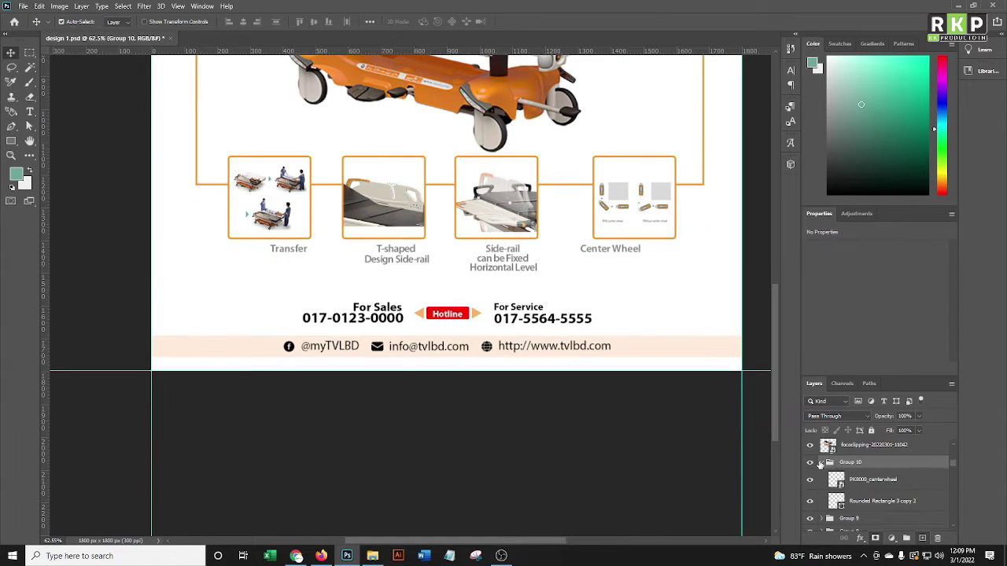
{"action": "key", "text": "ctrl+t"}
{"action": "left_click_drag", "start_coordinate": [642, 218], "coordinate": [616, 218]}
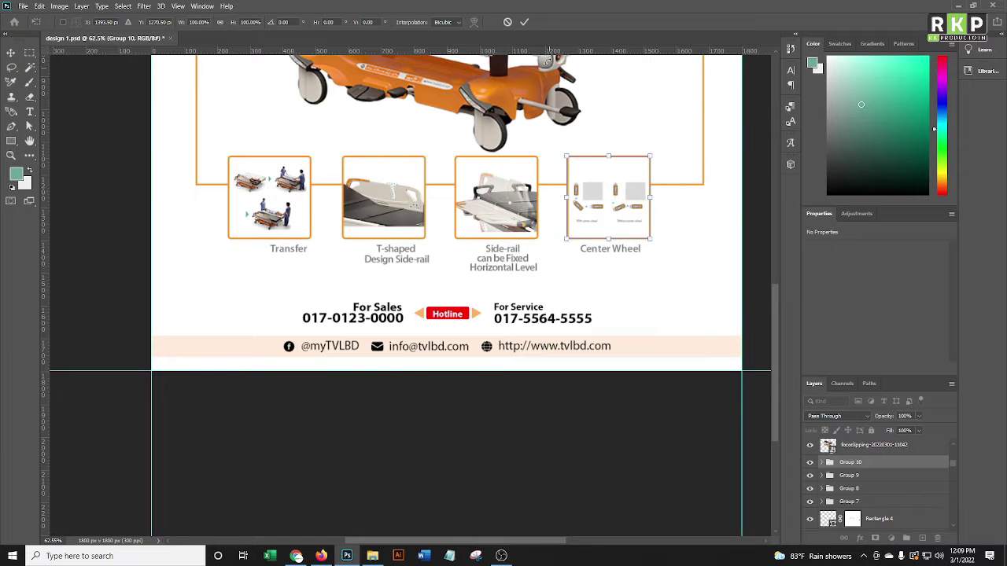
{"action": "key", "text": "Return"}
Widen all four feature boxes together as one row.
{"action": "left_click_drag", "start_coordinate": [206, 199], "coordinate": [520, 236]}
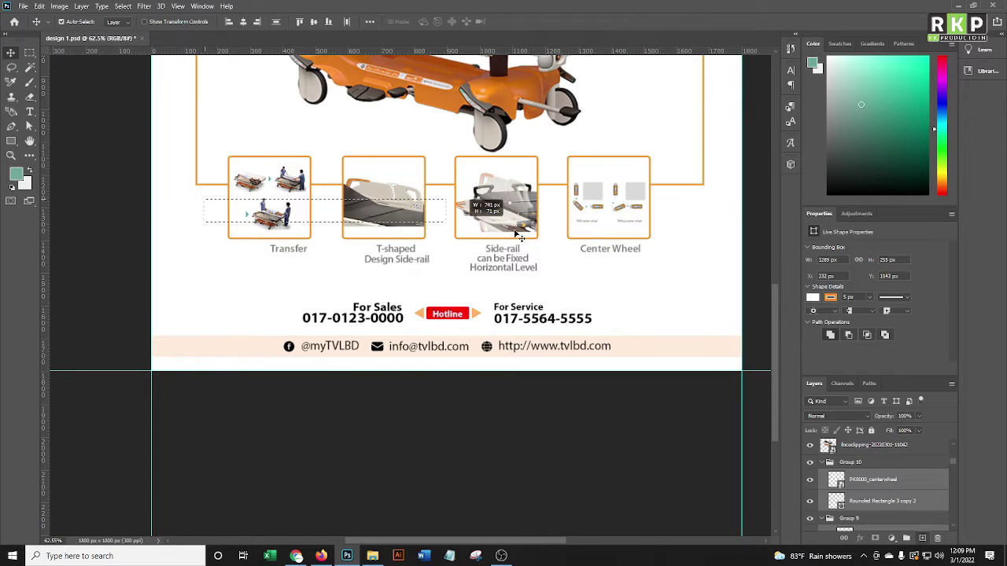
{"action": "key", "text": "ctrl+t"}
{"action": "left_click_drag", "start_coordinate": [623, 227], "coordinate": [631, 227]}
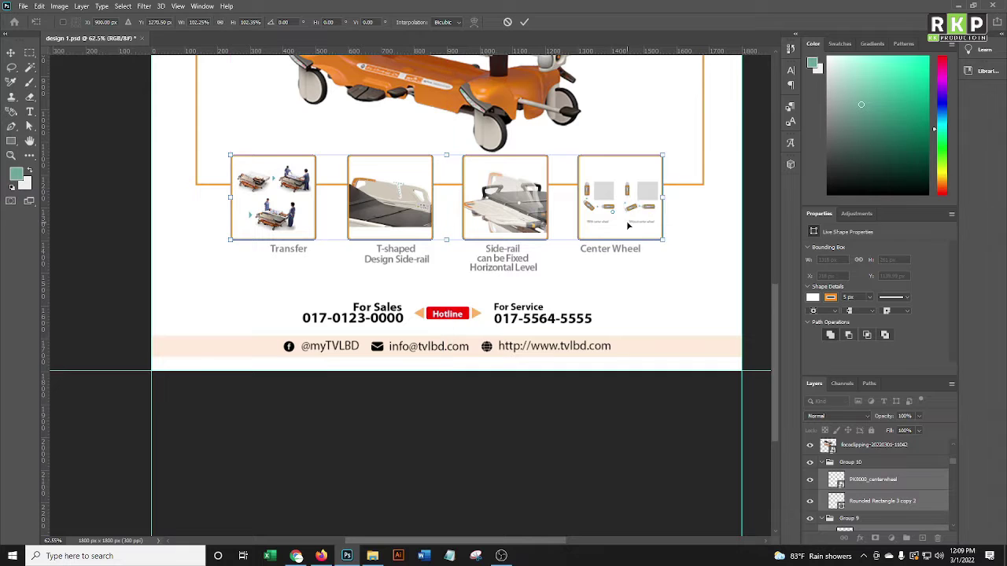
{"action": "key", "text": "Return"}
{"action": "key", "text": "ctrl+plus"}
{"action": "key", "text": "ctrl+plus"}
{"action": "left_click", "coordinate": [301, 179]}
Drag the Transfer caption left and the Side-rail caption right to centre them, then review the layout.
{"action": "left_click_drag", "start_coordinate": [325, 181], "coordinate": [303, 181]}
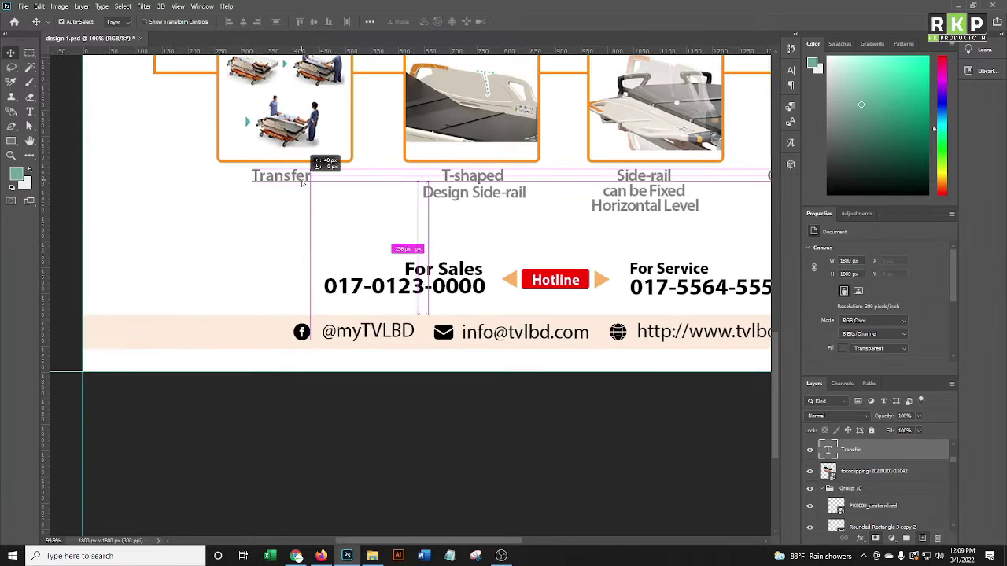
{"action": "scroll", "coordinate": [393, 193], "scroll_direction": "right", "scroll_amount": 2}
{"action": "scroll", "coordinate": [488, 203], "scroll_direction": "right", "scroll_amount": 3}
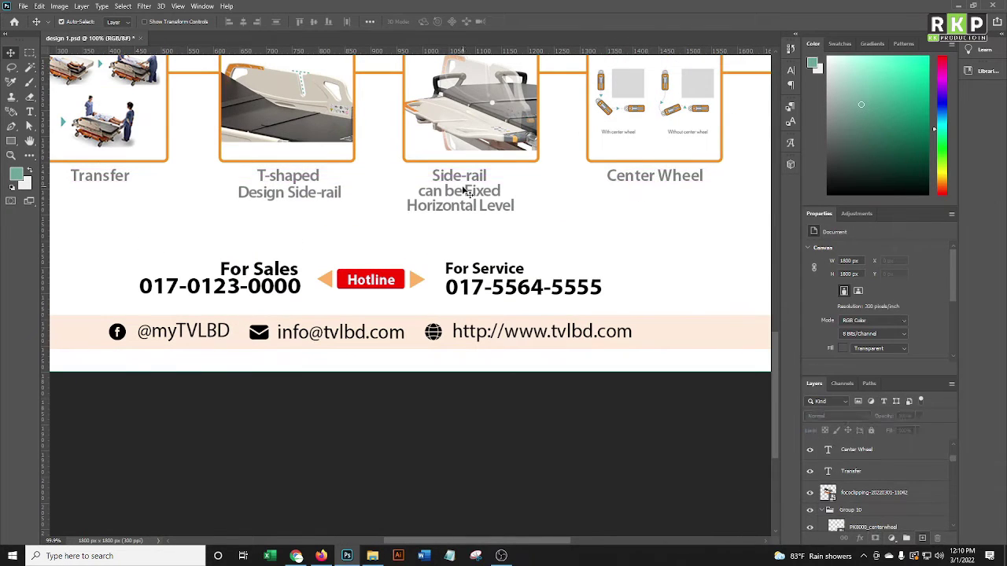
{"action": "left_click_drag", "start_coordinate": [467, 191], "coordinate": [481, 177]}
{"action": "scroll", "coordinate": [481, 155], "scroll_direction": "left", "scroll_amount": 2}
{"action": "scroll", "coordinate": [481, 155], "scroll_direction": "up", "scroll_amount": 1}
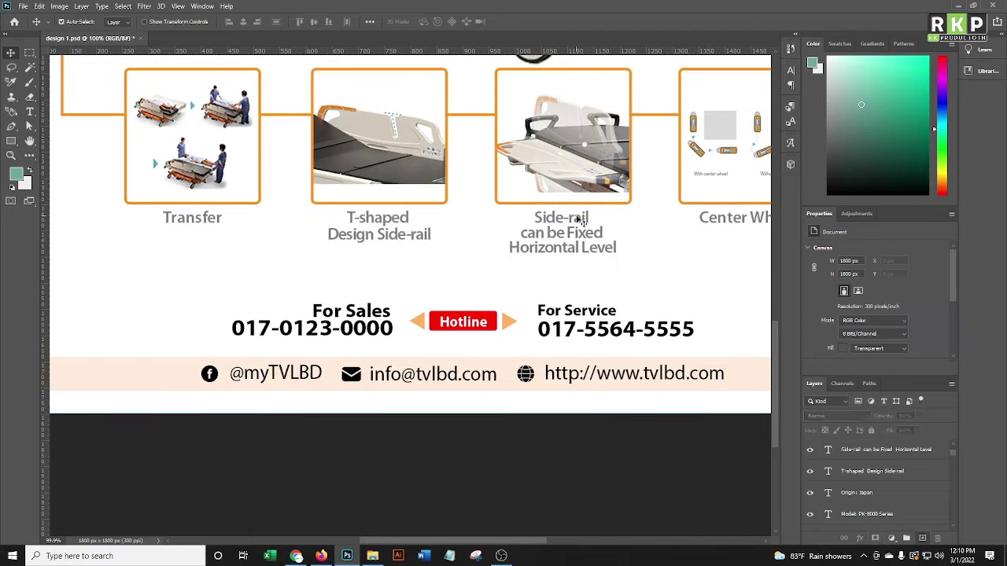
{"action": "scroll", "coordinate": [698, 234], "scroll_direction": "down", "scroll_amount": 3}
{"action": "scroll", "coordinate": [646, 291], "scroll_direction": "down", "scroll_amount": 3}
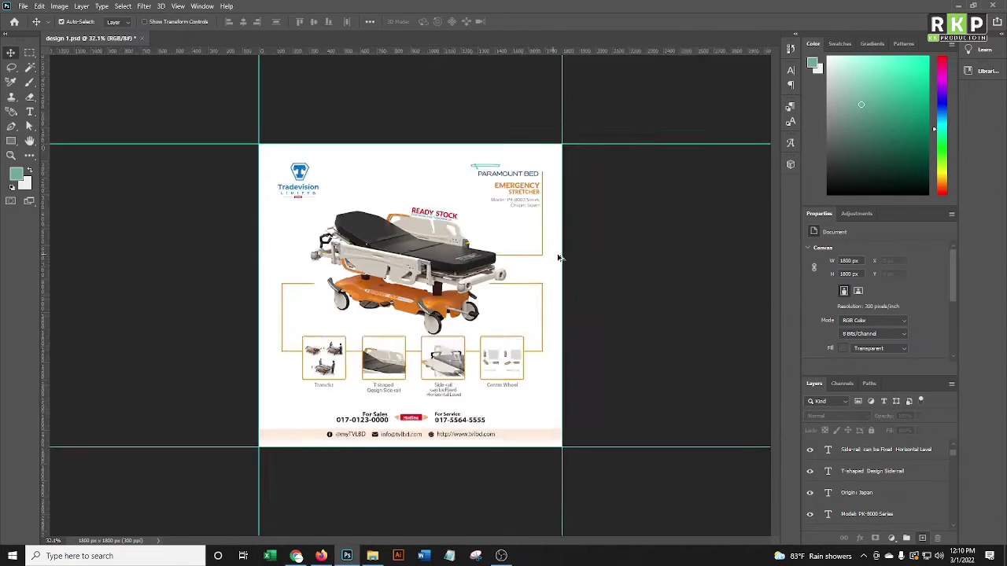
{"action": "scroll", "coordinate": [595, 351], "scroll_direction": "down", "scroll_amount": 2}
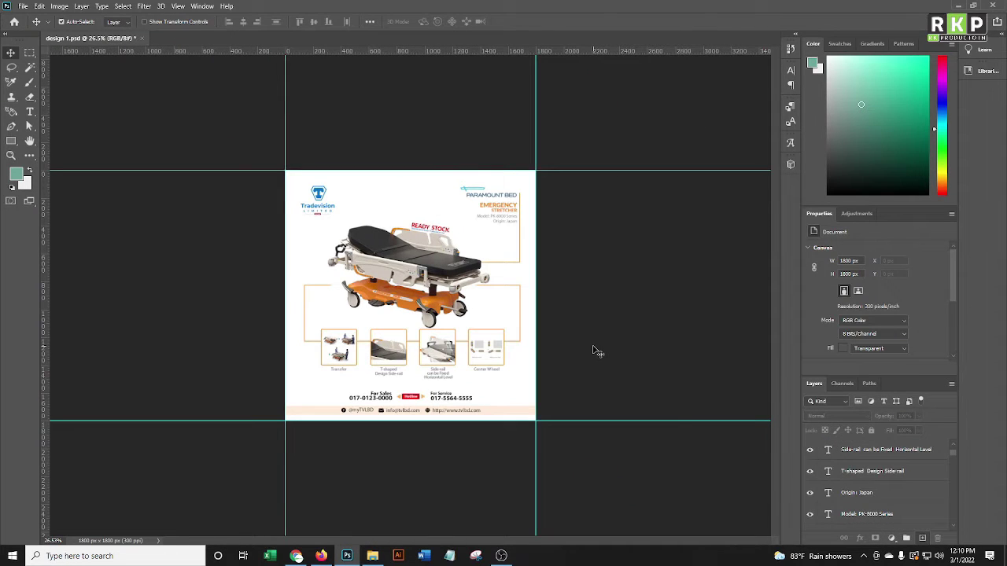
{"action": "scroll", "coordinate": [582, 338], "scroll_direction": "up", "scroll_amount": 2}
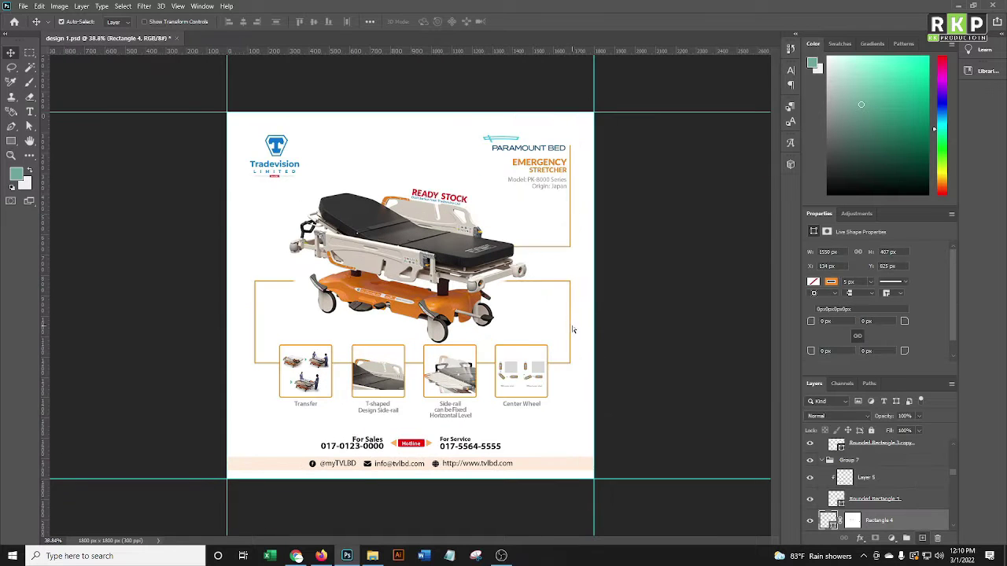
{"action": "scroll", "coordinate": [488, 368], "scroll_direction": "up", "scroll_amount": 3}
{"action": "scroll", "coordinate": [488, 368], "scroll_direction": "down", "scroll_amount": 3}
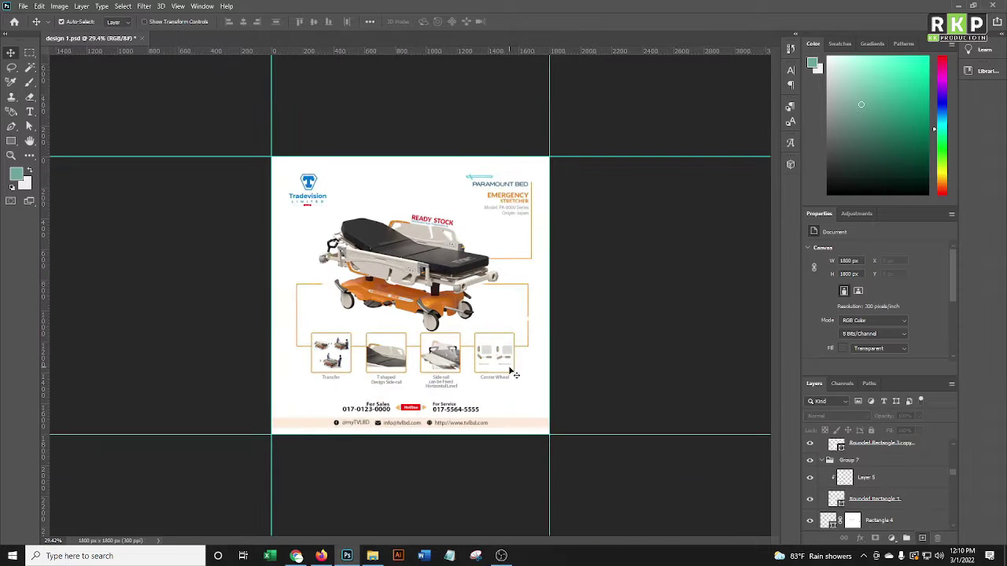
Scale the orange connector outline slightly wider and commit the transform.
{"action": "scroll", "coordinate": [488, 307], "scroll_direction": "up", "scroll_amount": 5}
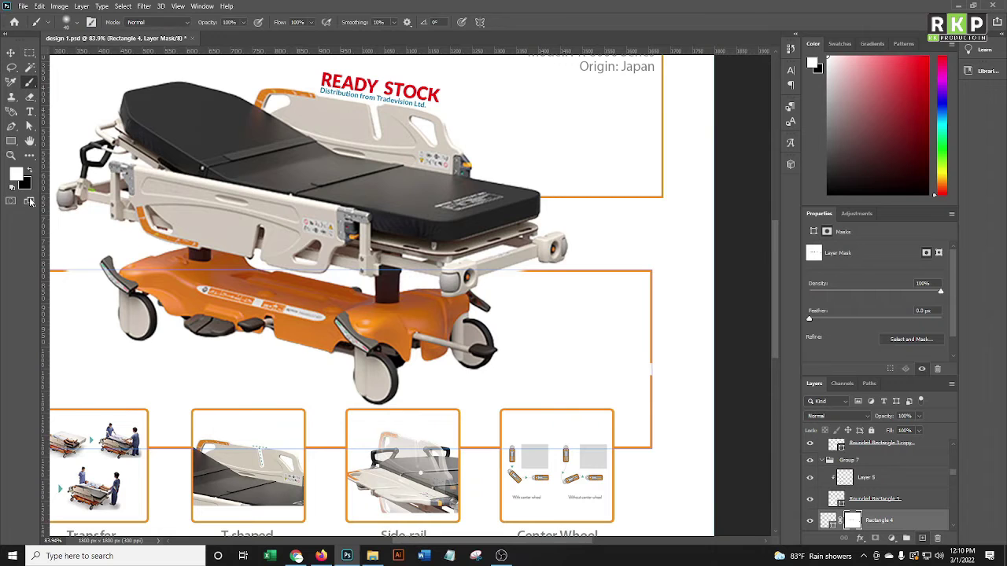
{"action": "scroll", "coordinate": [293, 266], "scroll_direction": "down", "scroll_amount": 1}
{"action": "scroll", "coordinate": [150, 276], "scroll_direction": "up", "scroll_amount": 1}
{"action": "scroll", "coordinate": [150, 271], "scroll_direction": "down", "scroll_amount": 2}
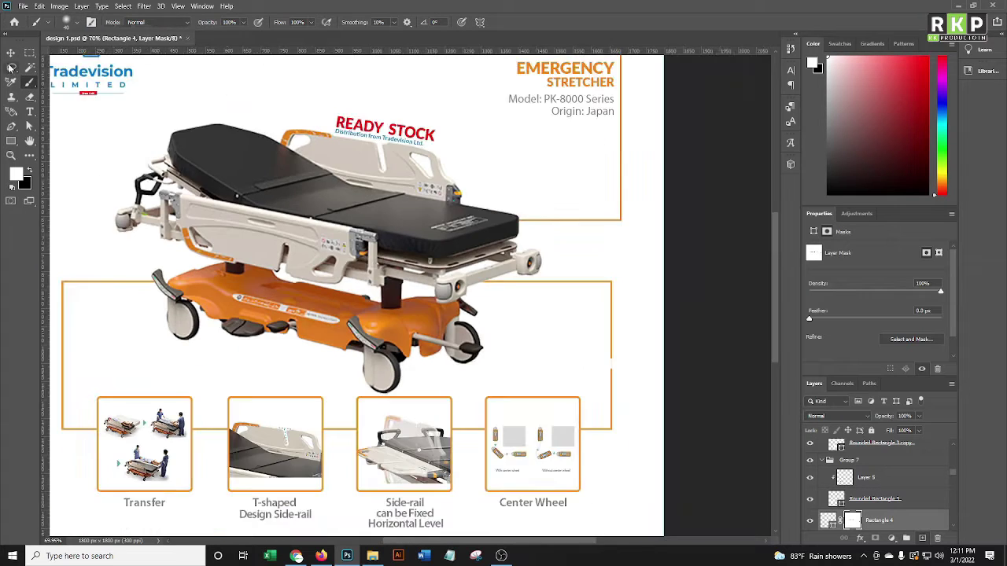
{"action": "scroll", "coordinate": [371, 247], "scroll_direction": "down", "scroll_amount": 2}
{"action": "scroll", "coordinate": [372, 247], "scroll_direction": "up", "scroll_amount": 1}
{"action": "key", "text": "ctrl+t"}
{"action": "mouse_move", "coordinate": [560, 145]}
{"action": "left_mouse_down"}
{"action": "mouse_move", "coordinate": [557, 158]}
{"action": "mouse_move", "coordinate": [573, 140]}
{"action": "left_mouse_up"}
{"action": "left_click", "coordinate": [523, 22]}
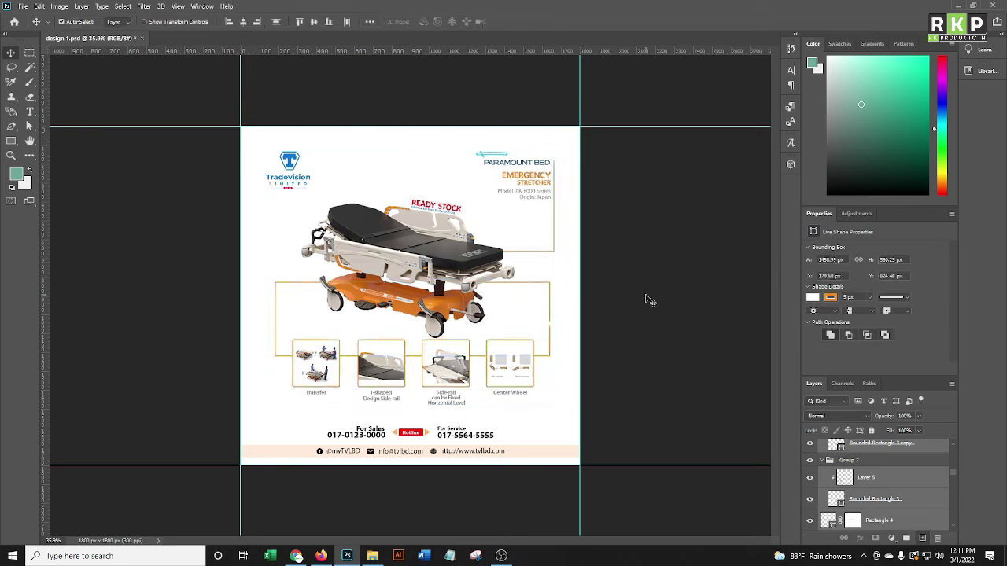
Select Rectangle 4's layer mask, then the upper bracket line Shape 3 with the Move tool.
{"action": "scroll", "coordinate": [539, 325], "scroll_direction": "up", "scroll_amount": 2}
{"action": "scroll", "coordinate": [540, 325], "scroll_direction": "up", "scroll_amount": 2}
{"action": "left_click", "coordinate": [540, 325]}
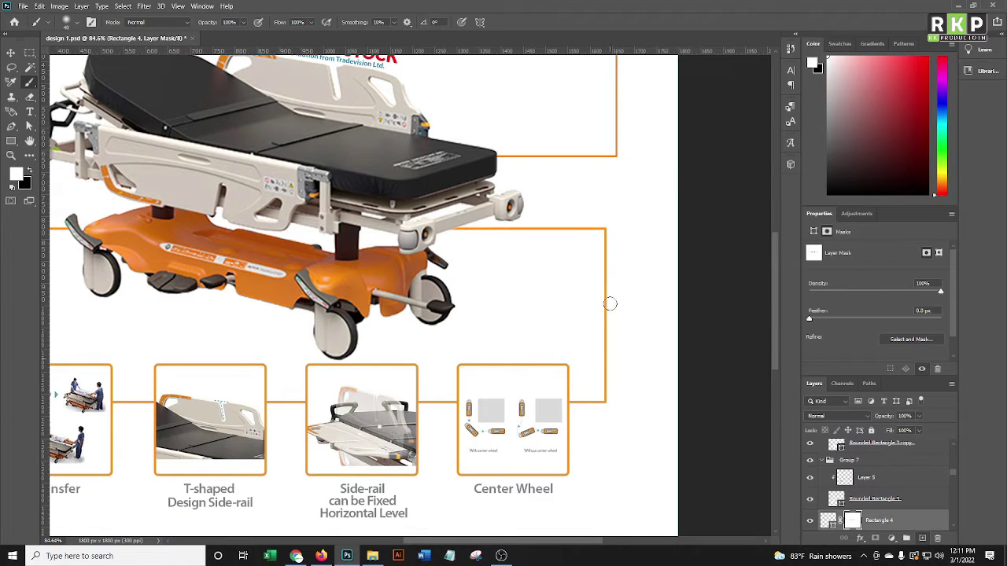
{"action": "key", "text": "v"}
{"action": "scroll", "coordinate": [611, 304], "scroll_direction": "down", "scroll_amount": 4}
{"action": "scroll", "coordinate": [588, 227], "scroll_direction": "up", "scroll_amount": 2}
{"action": "left_click", "coordinate": [588, 227]}
Shorten the upper bracket line so it starts lower.
{"action": "scroll", "coordinate": [607, 229], "scroll_direction": "up", "scroll_amount": 1}
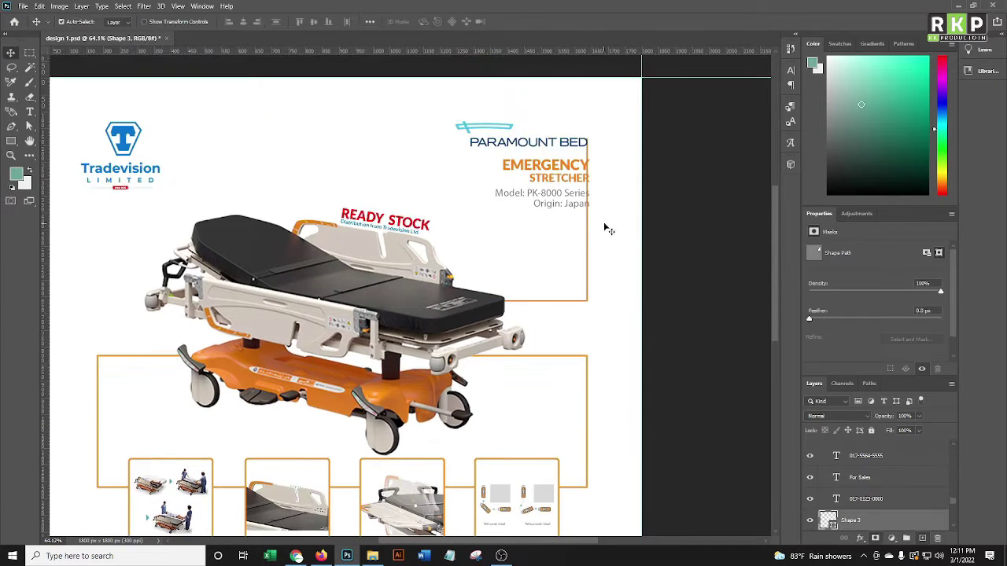
{"action": "scroll", "coordinate": [586, 305], "scroll_direction": "up", "scroll_amount": 1}
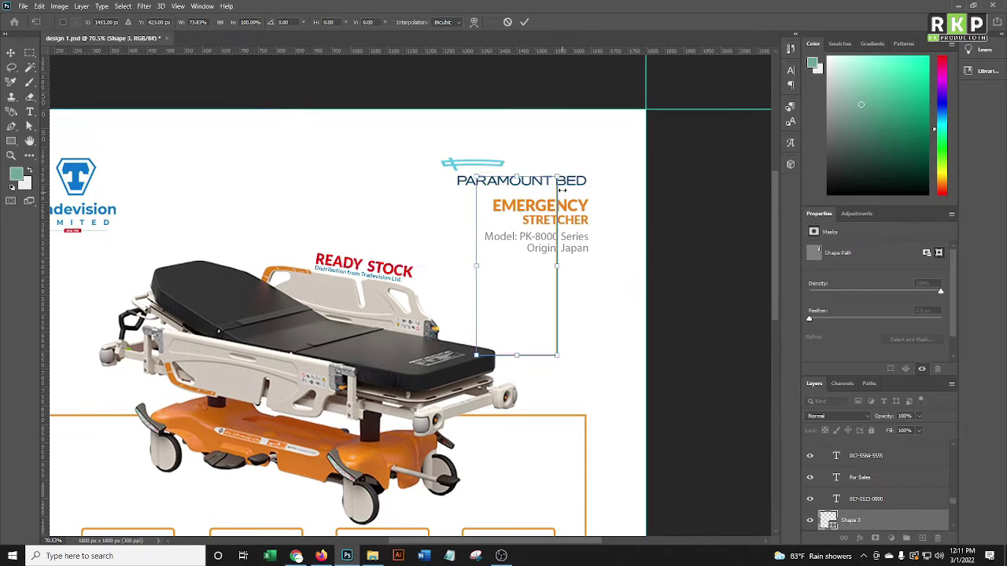
{"action": "left_click_drag", "start_coordinate": [587, 305], "coordinate": [557, 180]}
{"action": "scroll", "coordinate": [559, 267], "scroll_direction": "down", "scroll_amount": 2}
{"action": "scroll", "coordinate": [512, 213], "scroll_direction": "down", "scroll_amount": 2}
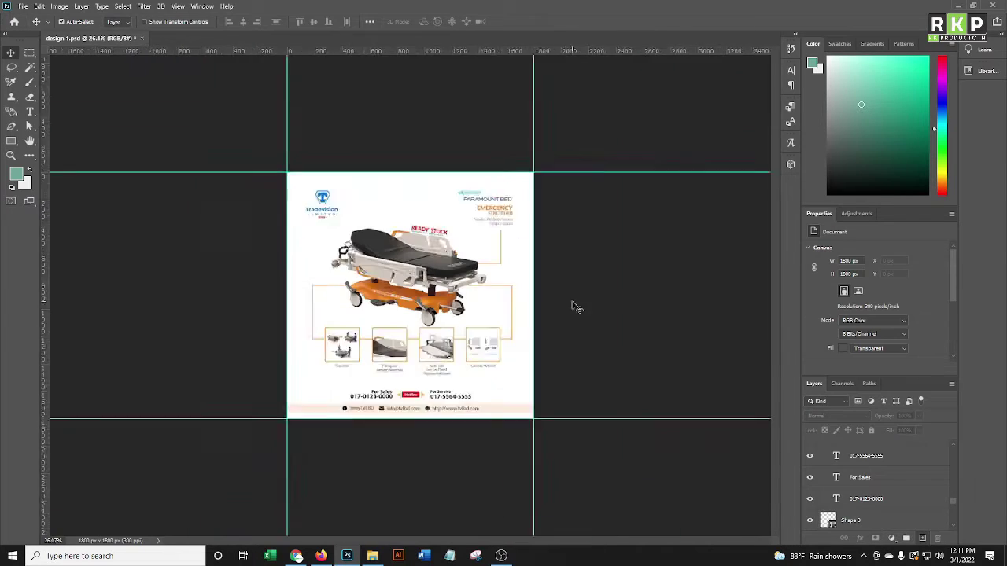
{"action": "scroll", "coordinate": [573, 303], "scroll_direction": "up", "scroll_amount": 2}
{"action": "scroll", "coordinate": [606, 155], "scroll_direction": "up", "scroll_amount": 1}
{"action": "scroll", "coordinate": [584, 307], "scroll_direction": "down", "scroll_amount": 4}
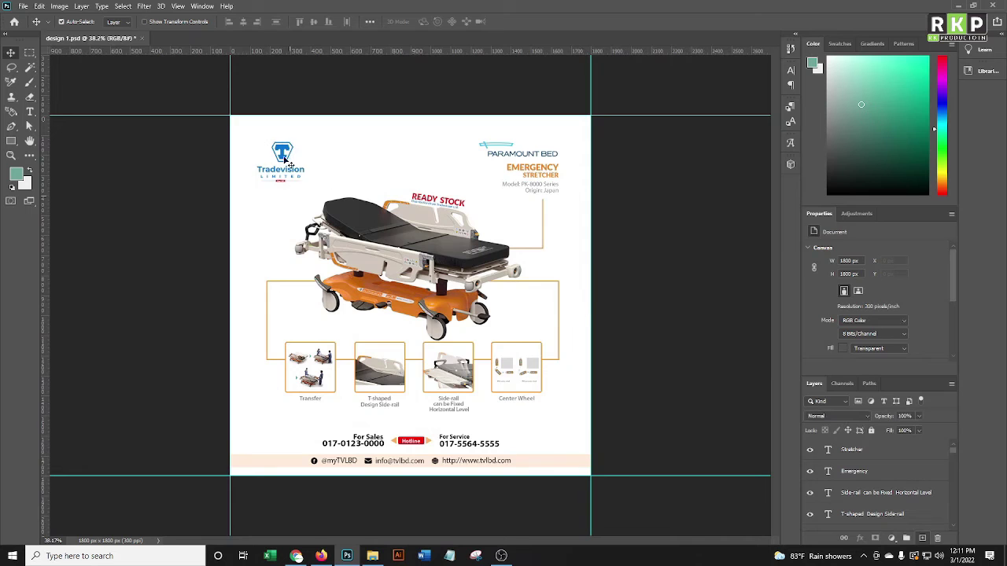
Add a guide at the logo's left edge, nudge the logo up, and draw a corner line.
{"action": "left_click_drag", "start_coordinate": [44, 311], "coordinate": [264, 311]}
{"action": "scroll", "coordinate": [311, 139], "scroll_direction": "up", "scroll_amount": 2}
{"action": "scroll", "coordinate": [311, 139], "scroll_direction": "down", "scroll_amount": 1}
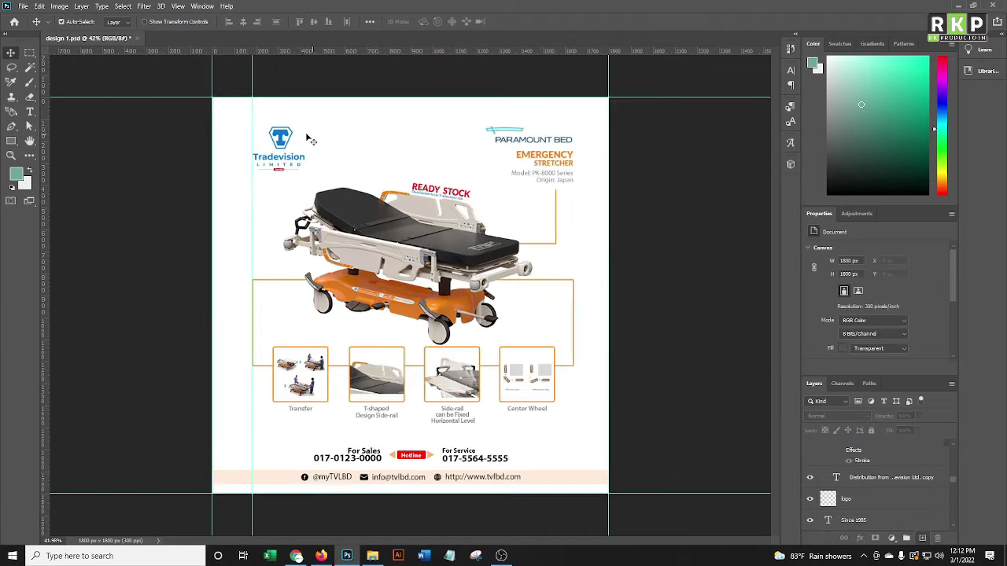
{"action": "left_click_drag", "start_coordinate": [284, 127], "coordinate": [285, 126]}
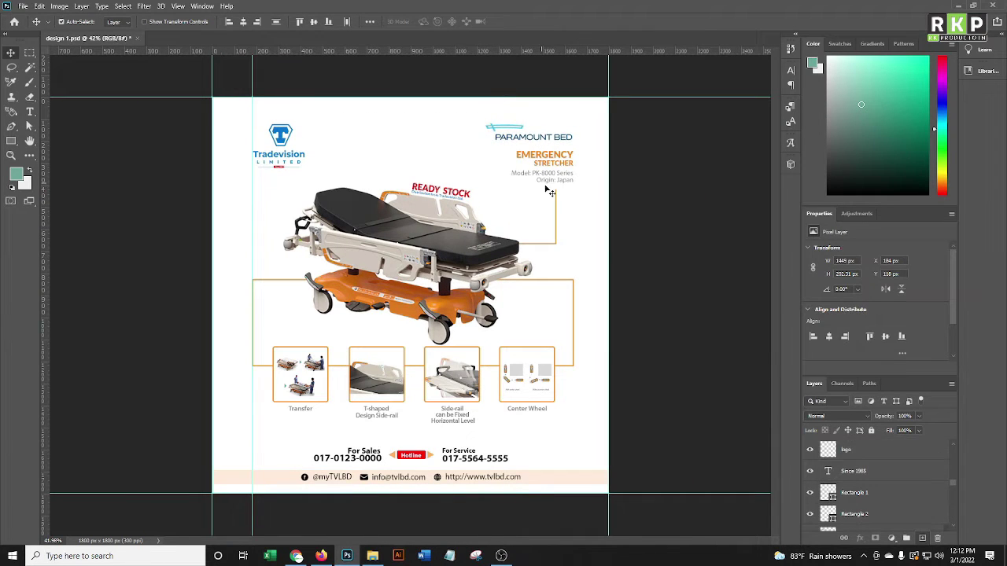
{"action": "scroll", "coordinate": [327, 236], "scroll_direction": "up", "scroll_amount": 1}
{"action": "scroll", "coordinate": [327, 236], "scroll_direction": "up", "scroll_amount": 1}
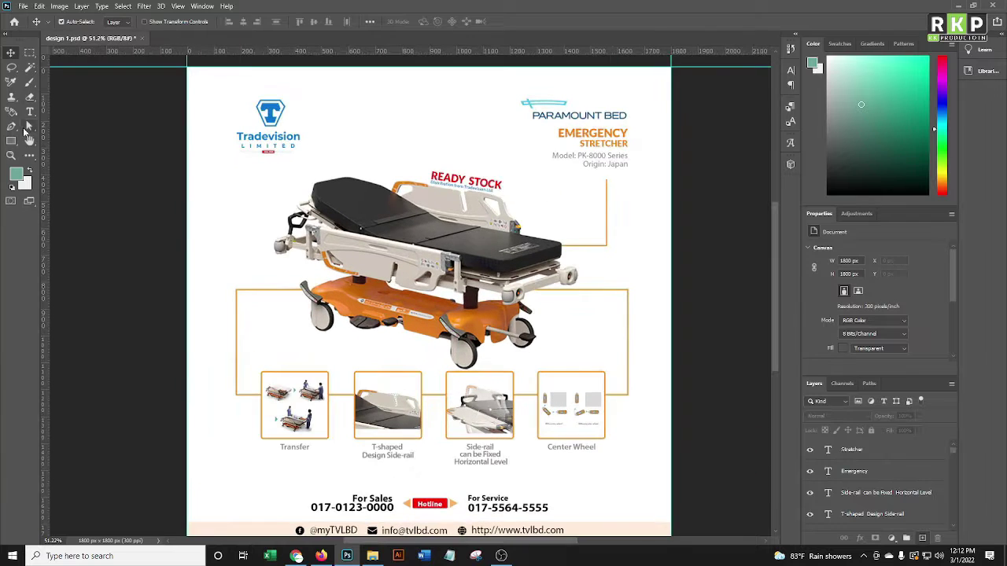
{"action": "left_click", "coordinate": [232, 153]}
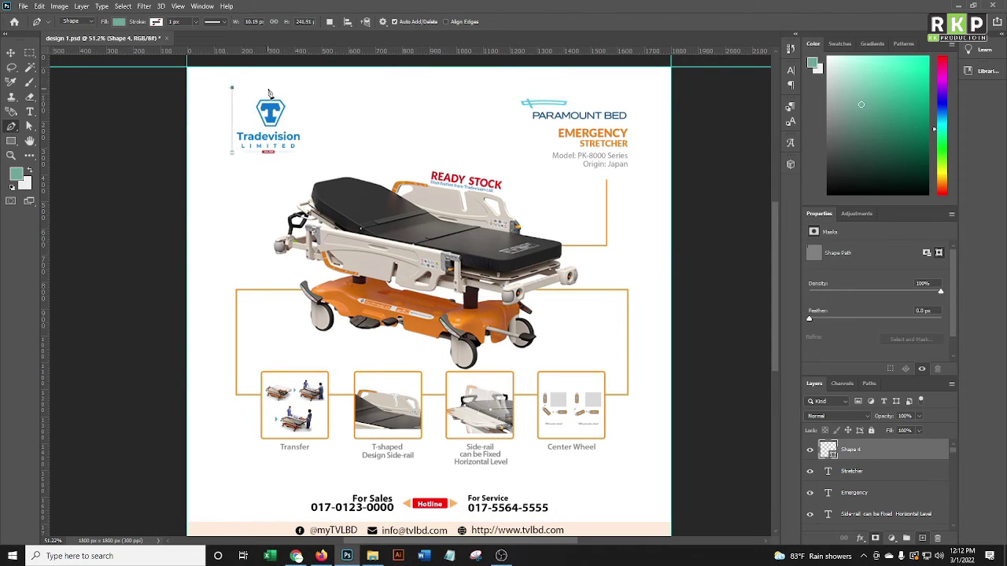
Give the corner line no fill and a dashed stroke in the logo's blue.
{"action": "left_click", "coordinate": [118, 21]}
{"action": "left_click", "coordinate": [96, 41]}
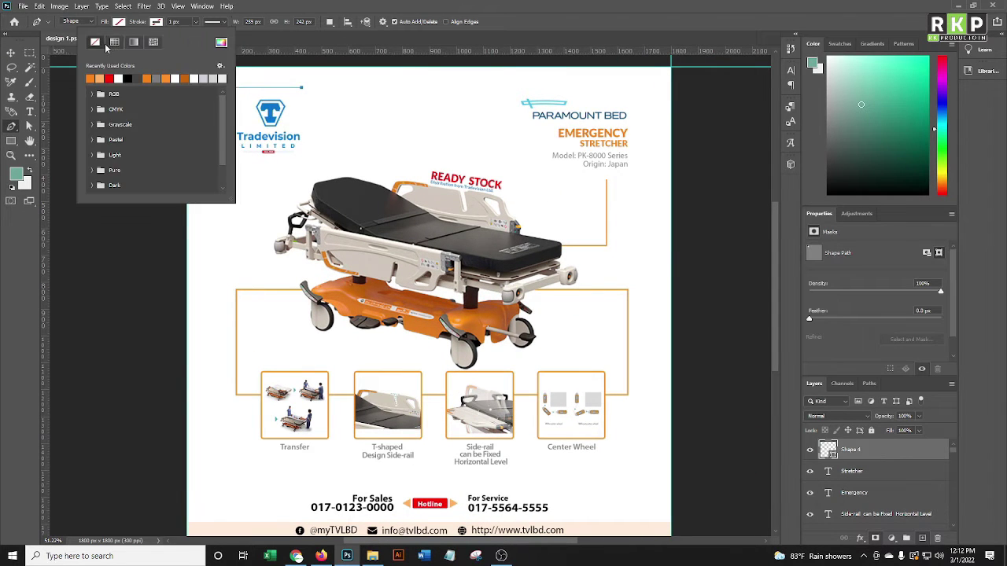
{"action": "left_click", "coordinate": [214, 22]}
{"action": "left_click", "coordinate": [210, 72]}
{"action": "left_click", "coordinate": [156, 21]}
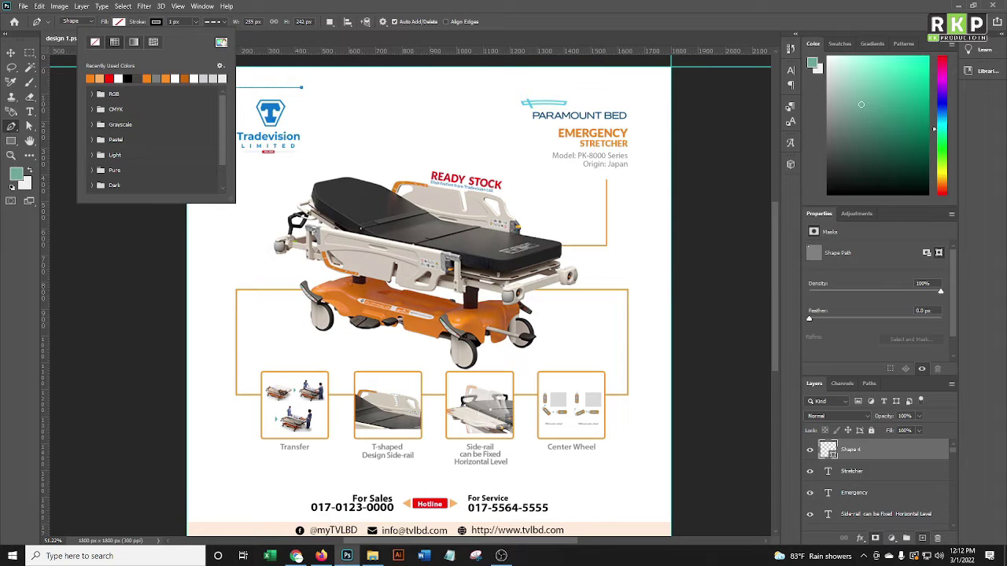
{"action": "left_click", "coordinate": [270, 113]}
{"action": "left_click", "coordinate": [11, 52]}
Move the mirrored corner frame copy over the PARAMOUNT BED header.
{"action": "scroll", "coordinate": [191, 200], "scroll_direction": "up", "scroll_amount": 3}
{"action": "scroll", "coordinate": [191, 201], "scroll_direction": "up", "scroll_amount": 3}
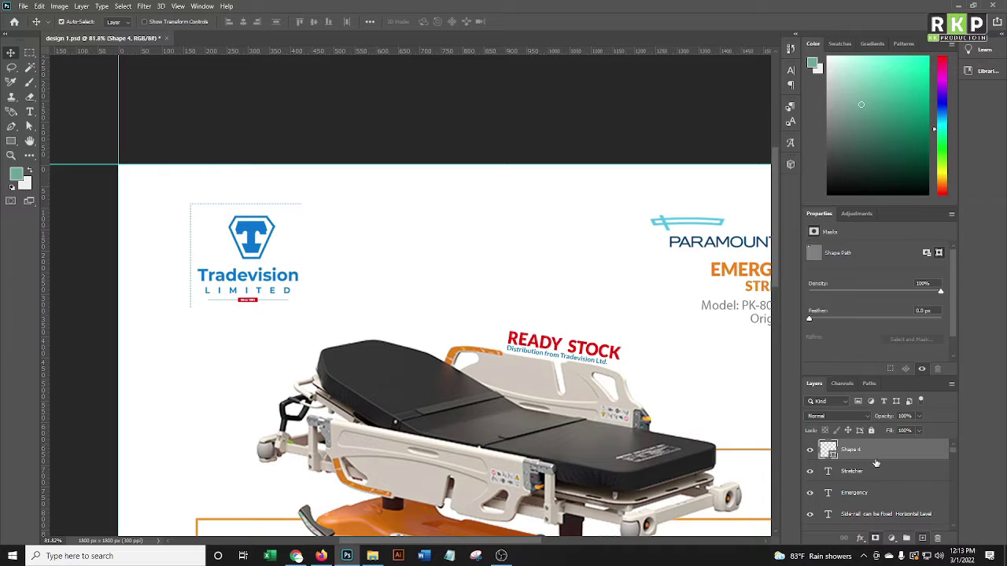
{"action": "scroll", "coordinate": [268, 115], "scroll_direction": "down", "scroll_amount": 3}
{"action": "scroll", "coordinate": [267, 115], "scroll_direction": "up", "scroll_amount": 1}
{"action": "scroll", "coordinate": [268, 115], "scroll_direction": "up", "scroll_amount": 2}
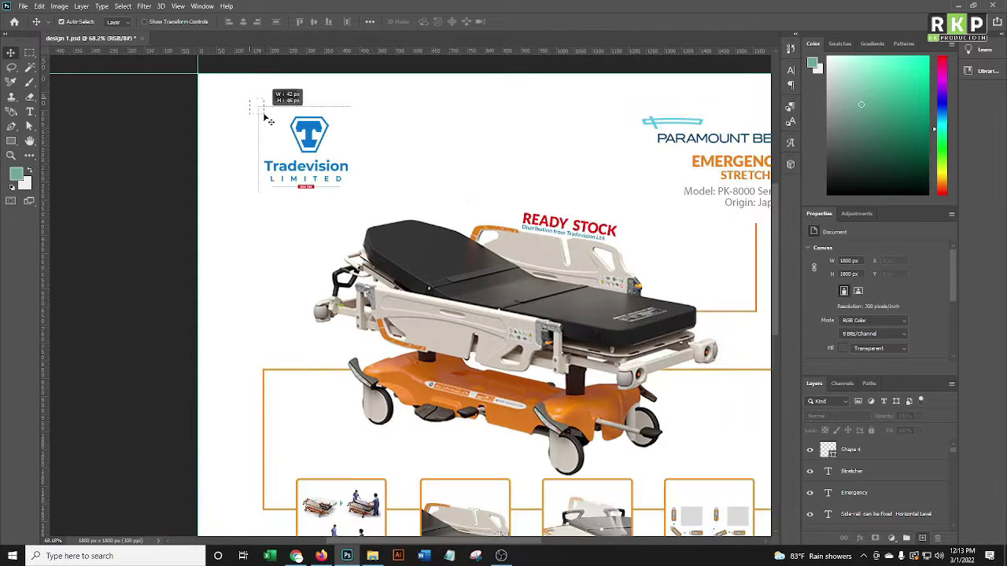
{"action": "scroll", "coordinate": [267, 115], "scroll_direction": "up", "scroll_amount": 1}
{"action": "scroll", "coordinate": [265, 113], "scroll_direction": "down", "scroll_amount": 1}
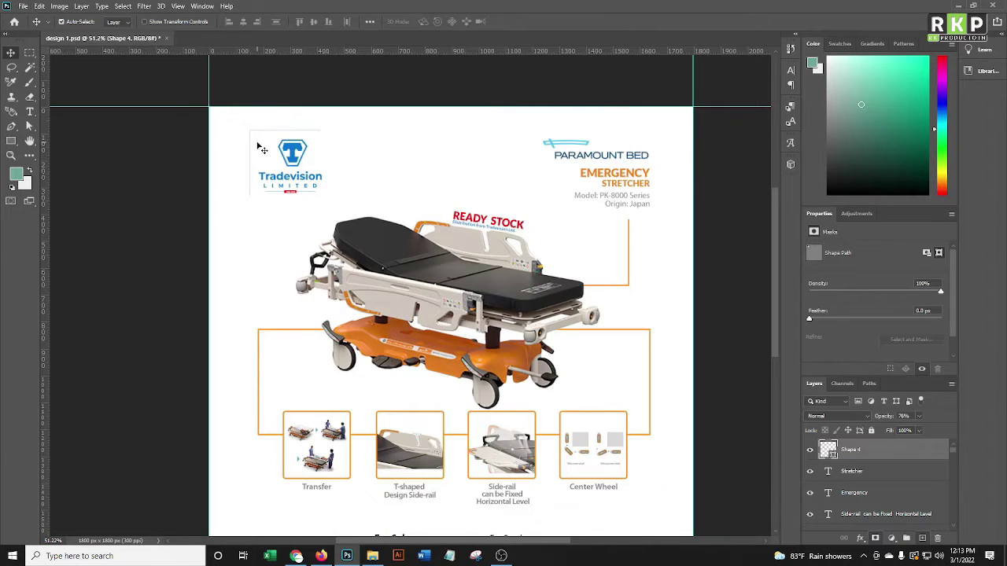
{"action": "left_click_drag", "start_coordinate": [263, 146], "coordinate": [650, 144]}
{"action": "scroll", "coordinate": [650, 143], "scroll_direction": "up", "scroll_amount": 1}
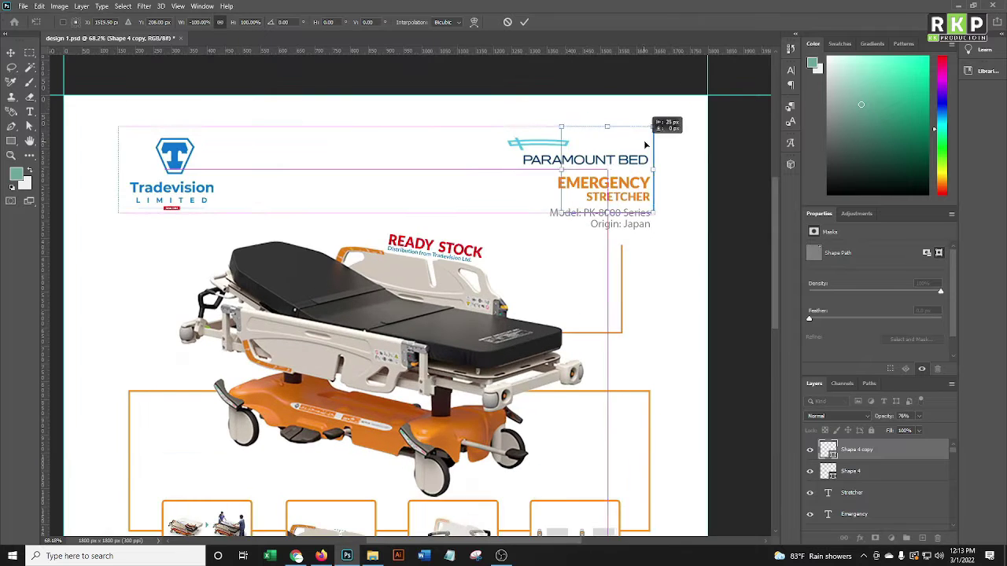
Commit the transformed mirrored frame copy over the PARAMOUNT BED header.
{"action": "key", "text": "Return"}
{"action": "scroll", "coordinate": [629, 118], "scroll_direction": "down", "scroll_amount": 1}
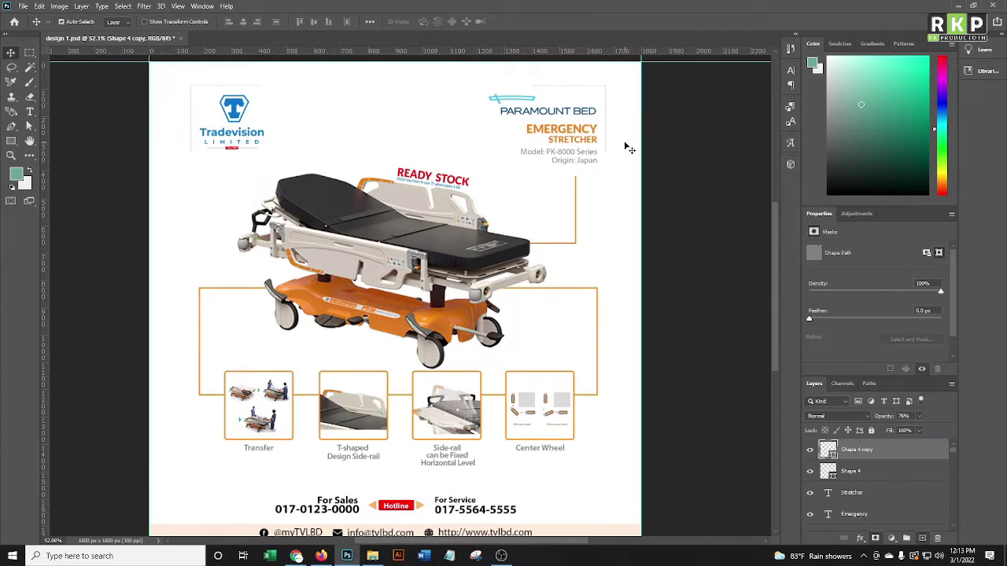
{"action": "scroll", "coordinate": [630, 148], "scroll_direction": "down", "scroll_amount": 3}
{"action": "scroll", "coordinate": [616, 184], "scroll_direction": "up", "scroll_amount": 4}
{"action": "left_click_drag", "start_coordinate": [263, 108], "coordinate": [564, 152]}
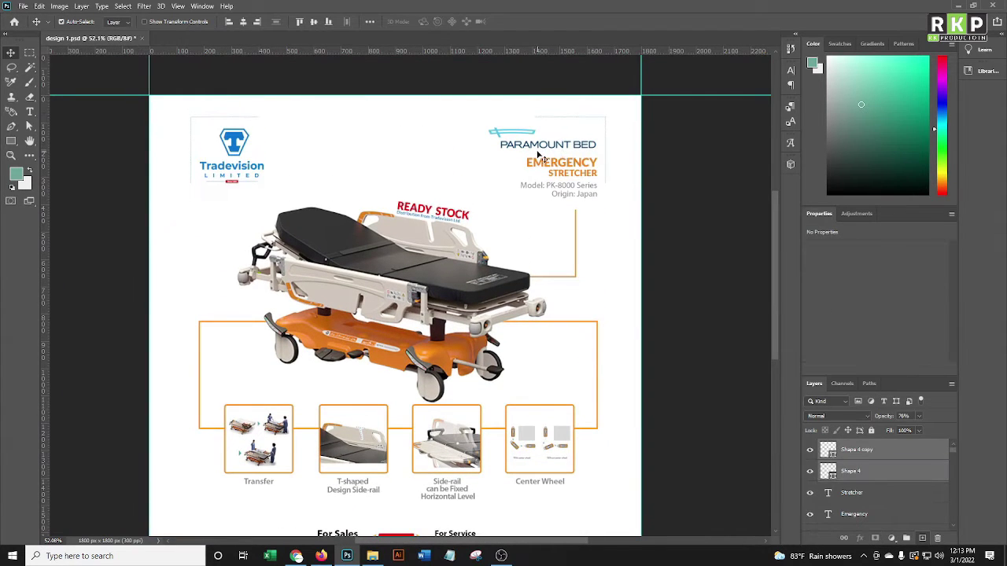
Check the original and mirrored corner frames by selecting each, then deselect all.
{"action": "left_click", "coordinate": [200, 130]}
{"action": "left_click", "coordinate": [588, 154]}
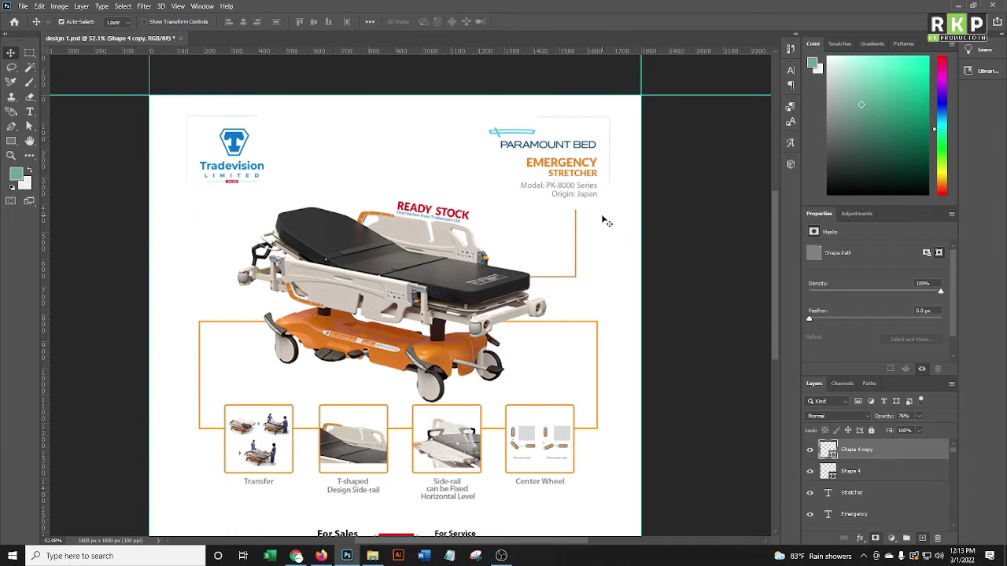
{"action": "left_click", "coordinate": [167, 126]}
{"action": "scroll", "coordinate": [511, 249], "scroll_direction": "down", "scroll_amount": 2}
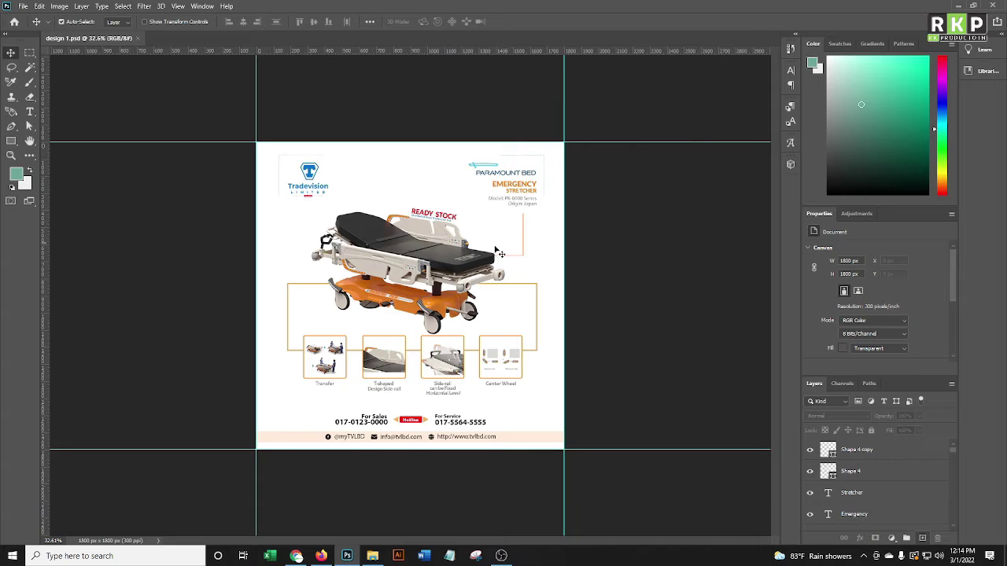
{"action": "scroll", "coordinate": [259, 374], "scroll_direction": "up", "scroll_amount": 3}
{"action": "scroll", "coordinate": [445, 370], "scroll_direction": "down", "scroll_amount": 3}
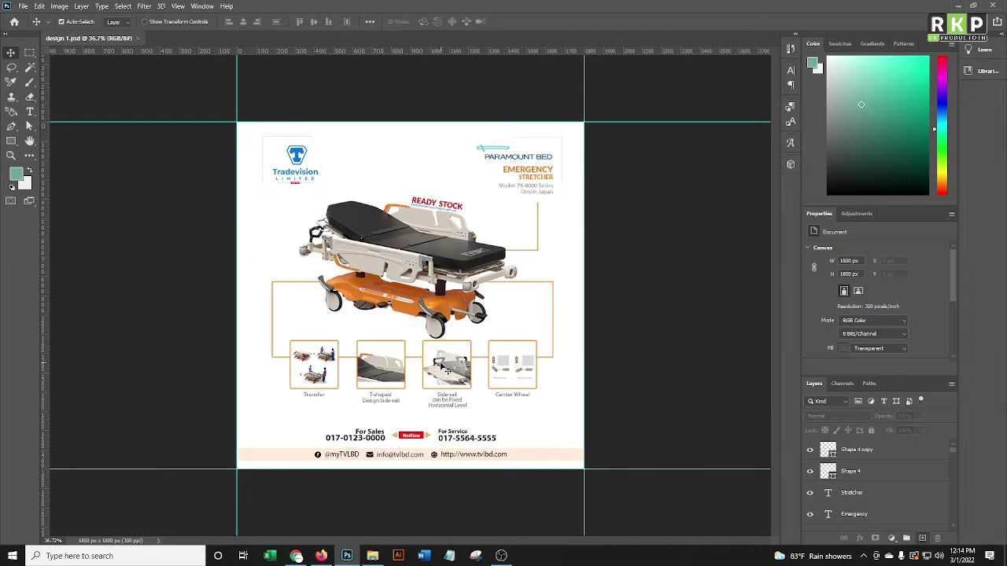
{"action": "scroll", "coordinate": [446, 368], "scroll_direction": "up", "scroll_amount": 1}
{"action": "scroll", "coordinate": [446, 368], "scroll_direction": "up", "scroll_amount": 1}
Fade the large orange outline box to 30% opacity.
{"action": "left_click", "coordinate": [602, 313]}
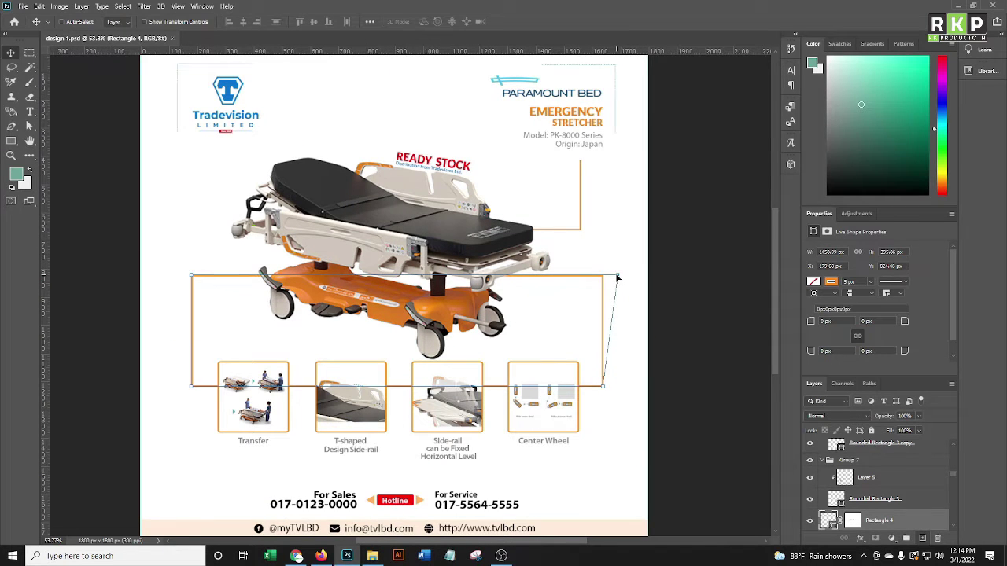
{"action": "key", "text": "Return"}
{"action": "scroll", "coordinate": [602, 348], "scroll_direction": "down", "scroll_amount": 1}
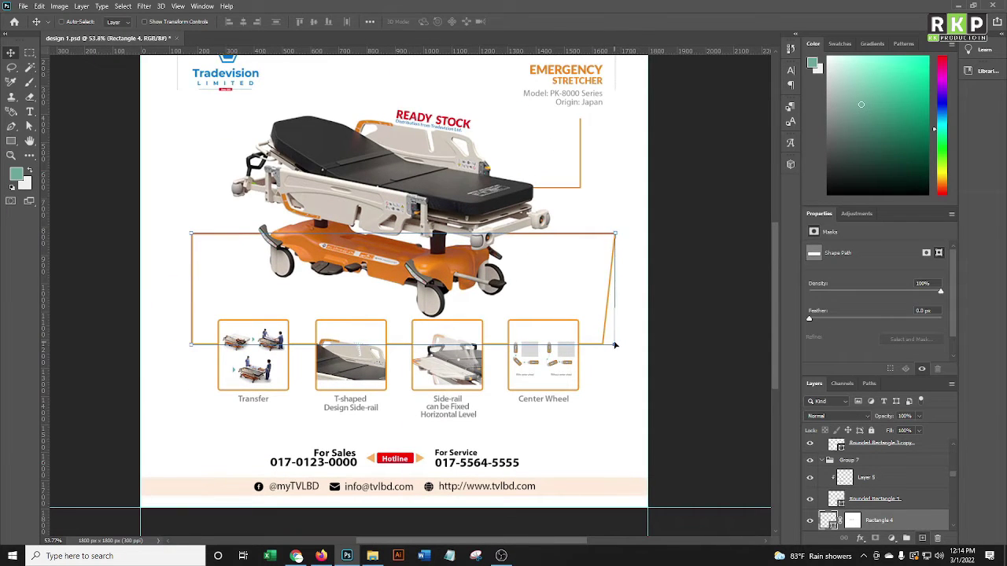
{"action": "scroll", "coordinate": [615, 344], "scroll_direction": "down", "scroll_amount": 1}
{"action": "scroll", "coordinate": [640, 357], "scroll_direction": "down", "scroll_amount": 2}
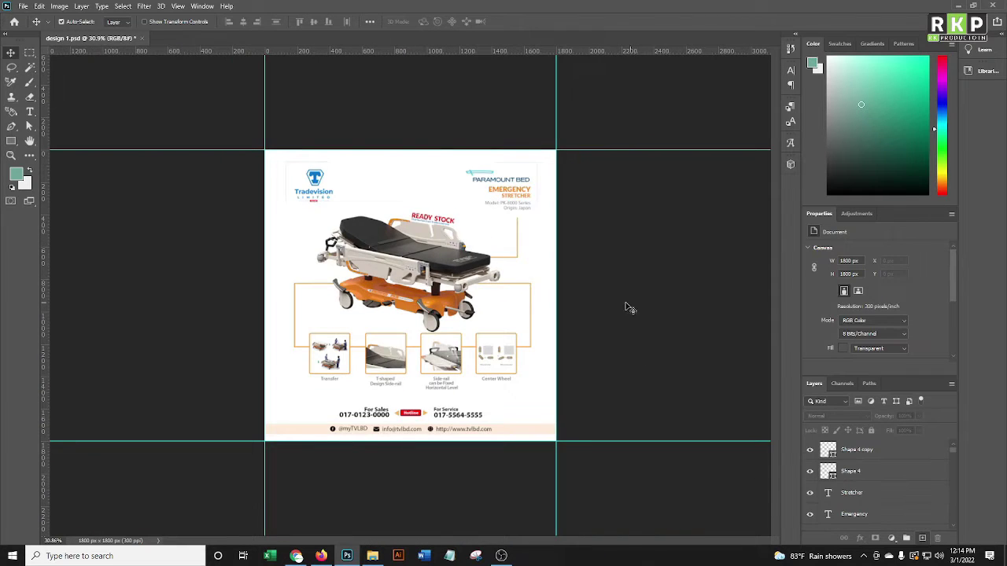
{"action": "scroll", "coordinate": [621, 308], "scroll_direction": "up", "scroll_amount": 4}
{"action": "left_click", "coordinate": [588, 312]}
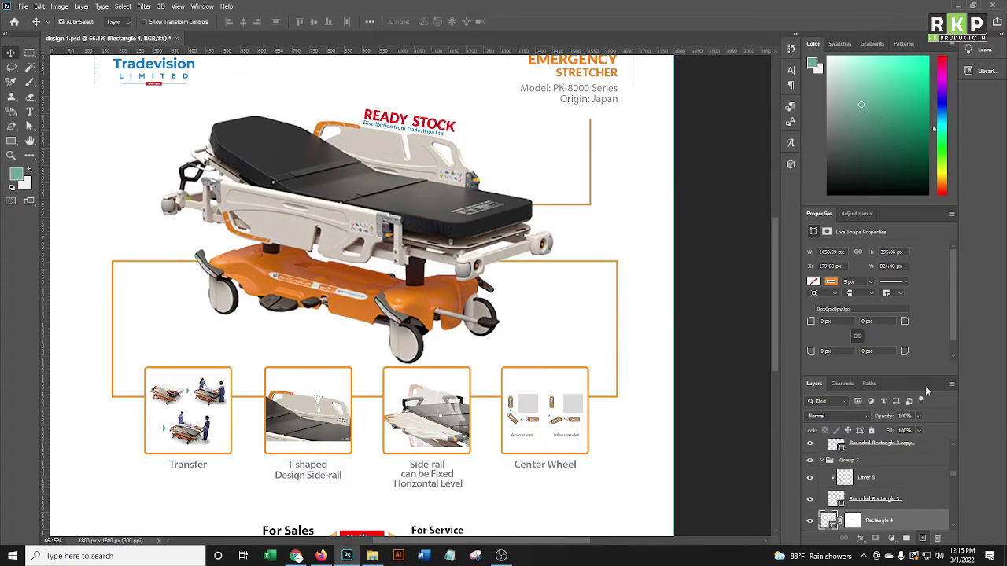
{"action": "key", "text": "3"}
Select both the original and mirrored corner frames together.
{"action": "scroll", "coordinate": [393, 339], "scroll_direction": "down", "scroll_amount": 1}
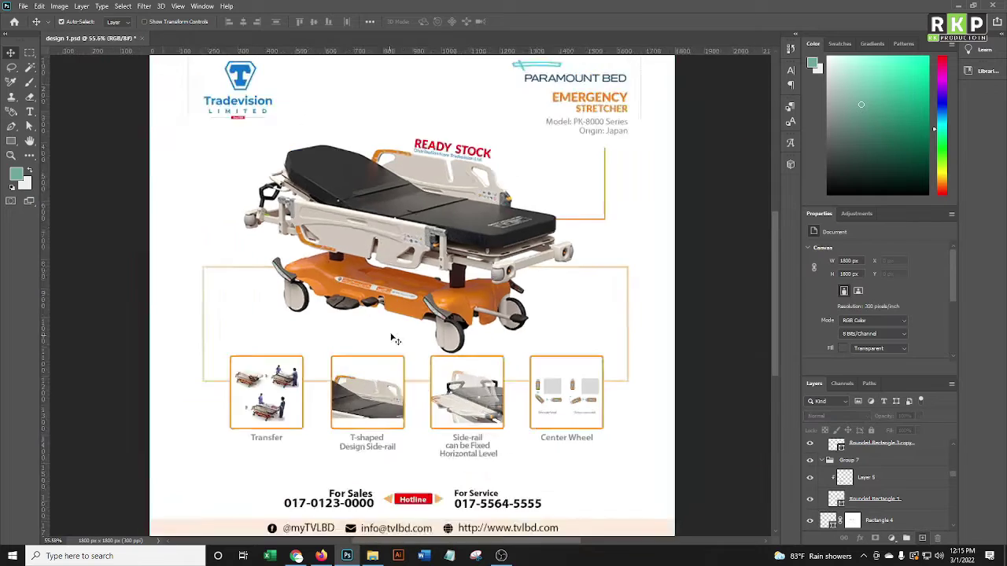
{"action": "scroll", "coordinate": [627, 310], "scroll_direction": "down", "scroll_amount": 2}
{"action": "scroll", "coordinate": [543, 247], "scroll_direction": "down", "scroll_amount": 1}
{"action": "scroll", "coordinate": [535, 169], "scroll_direction": "up", "scroll_amount": 3}
{"action": "left_click", "coordinate": [607, 95]}
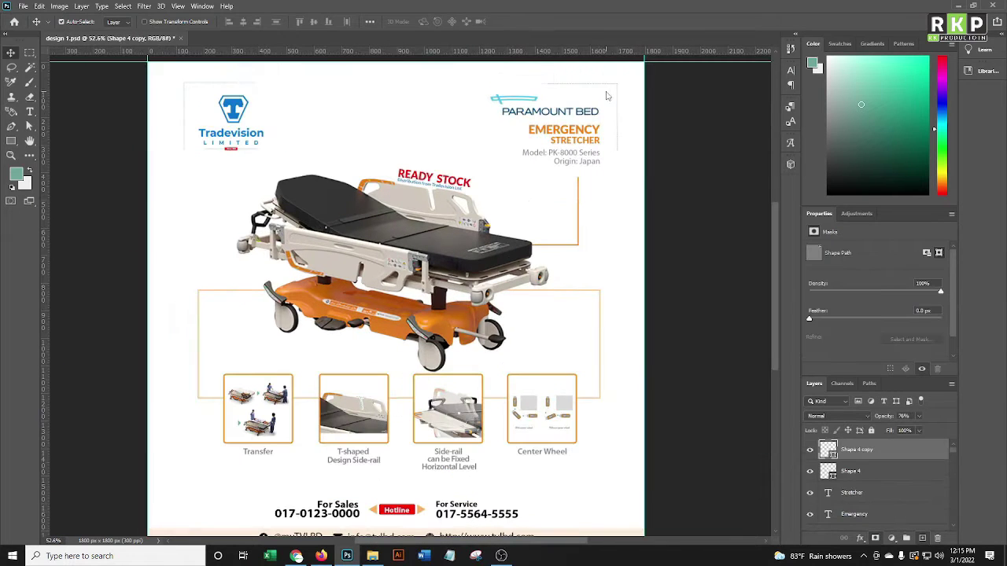
{"action": "scroll", "coordinate": [456, 252], "scroll_direction": "down", "scroll_amount": 2}
{"action": "left_click", "coordinate": [259, 136]}
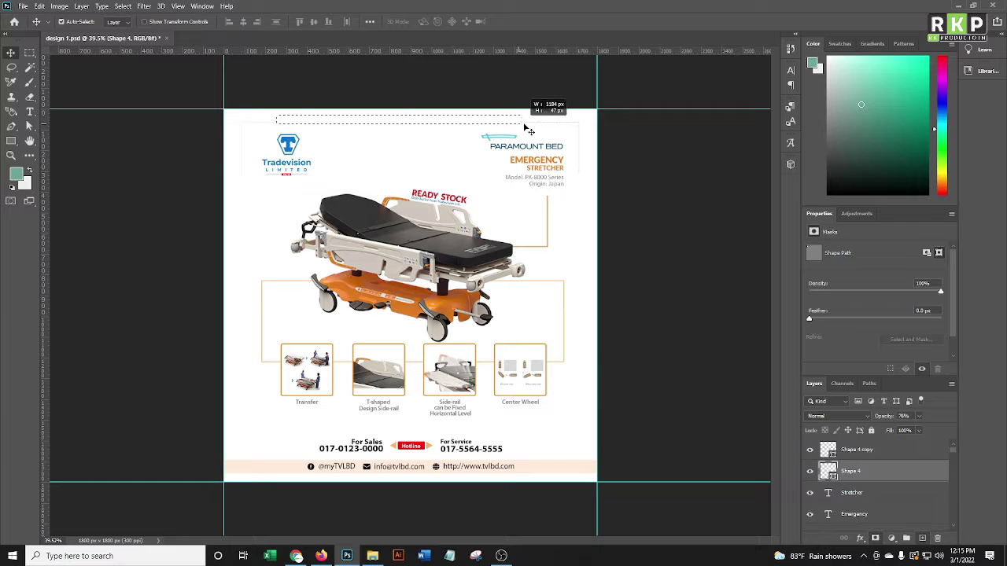
{"action": "left_click_drag", "start_coordinate": [529, 130], "coordinate": [528, 130]}
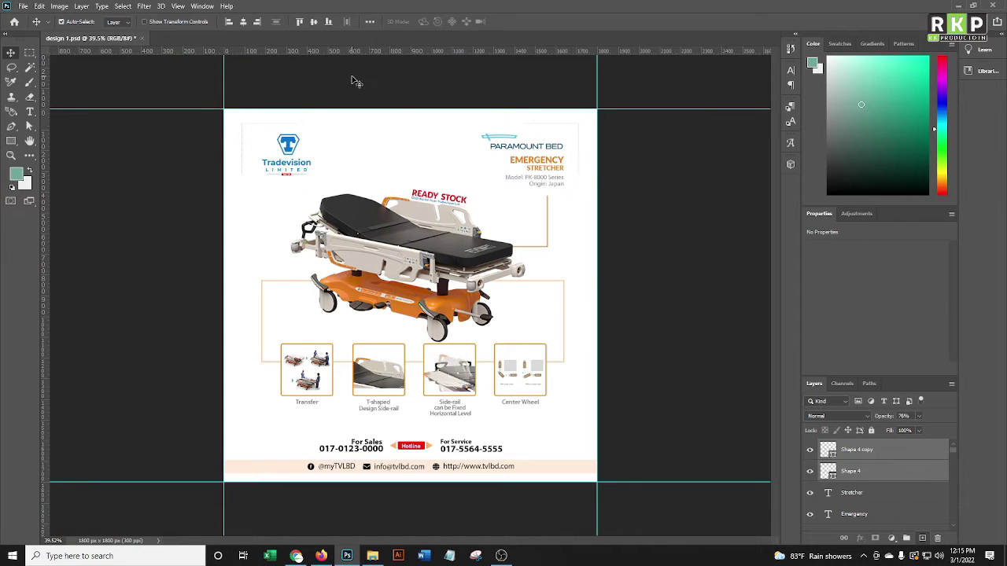
{"action": "scroll", "coordinate": [415, 318], "scroll_direction": "down", "scroll_amount": 1}
{"action": "scroll", "coordinate": [414, 319], "scroll_direction": "up", "scroll_amount": 2}
Select the Tradevision logo group.
{"action": "left_click", "coordinate": [264, 117]}
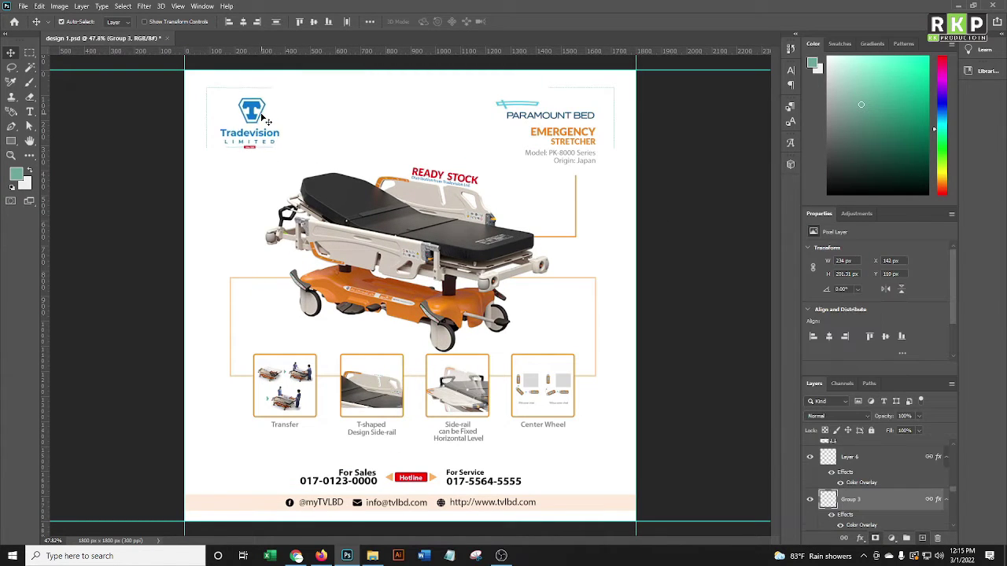
{"action": "scroll", "coordinate": [315, 157], "scroll_direction": "down", "scroll_amount": 1}
{"action": "left_click", "coordinate": [336, 174]}
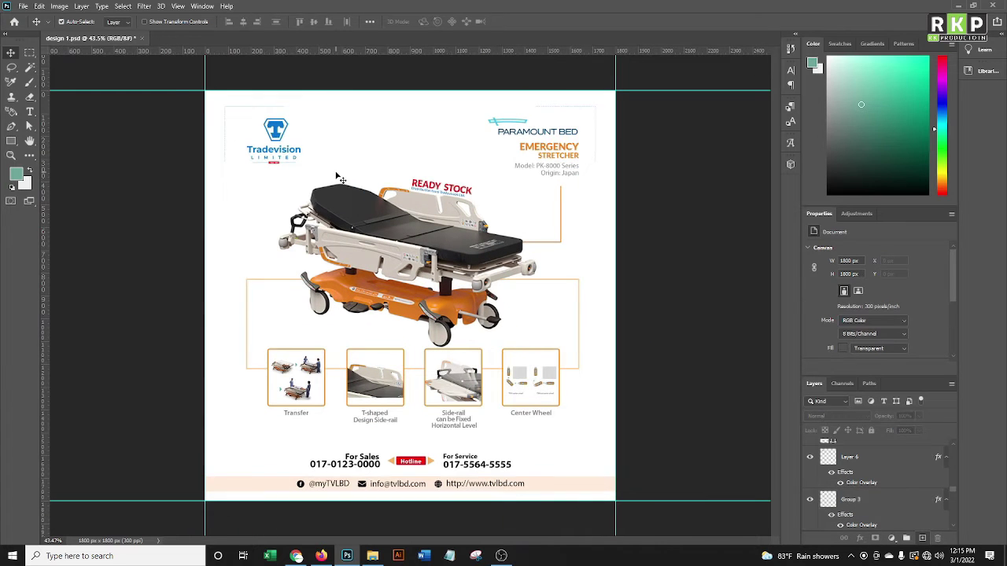
{"action": "left_click", "coordinate": [281, 138]}
{"action": "scroll", "coordinate": [281, 138], "scroll_direction": "up", "scroll_amount": 1}
{"action": "scroll", "coordinate": [385, 178], "scroll_direction": "down", "scroll_amount": 1}
{"action": "scroll", "coordinate": [576, 272], "scroll_direction": "down", "scroll_amount": 1}
{"action": "scroll", "coordinate": [383, 429], "scroll_direction": "up", "scroll_amount": 2}
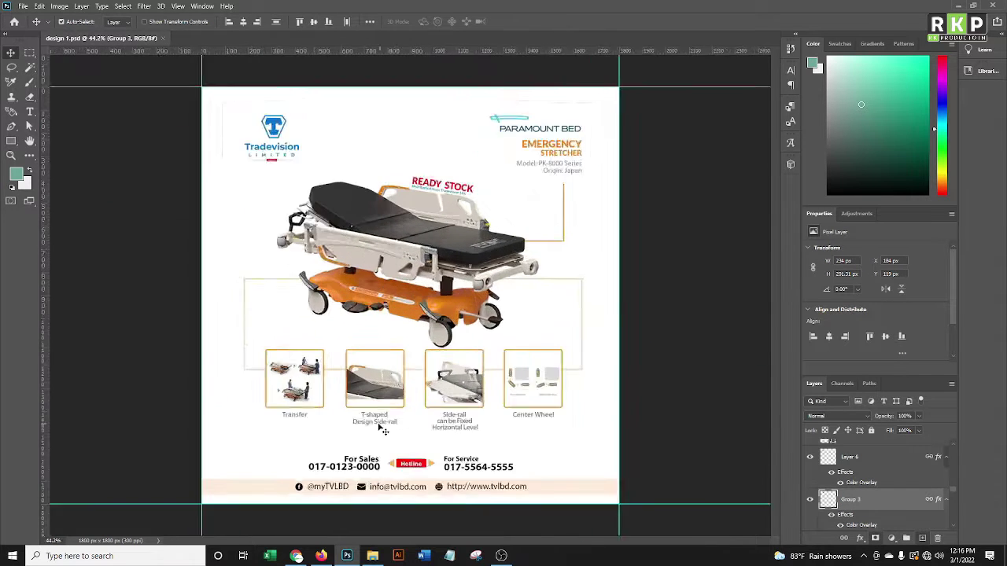
{"action": "scroll", "coordinate": [383, 430], "scroll_direction": "down", "scroll_amount": 1}
Slightly rescale the contact details strip, then go to Google search in the browser.
{"action": "left_click", "coordinate": [522, 465]}
{"action": "left_click_drag", "start_coordinate": [519, 437], "coordinate": [516, 434]}
{"action": "key", "text": "Return"}
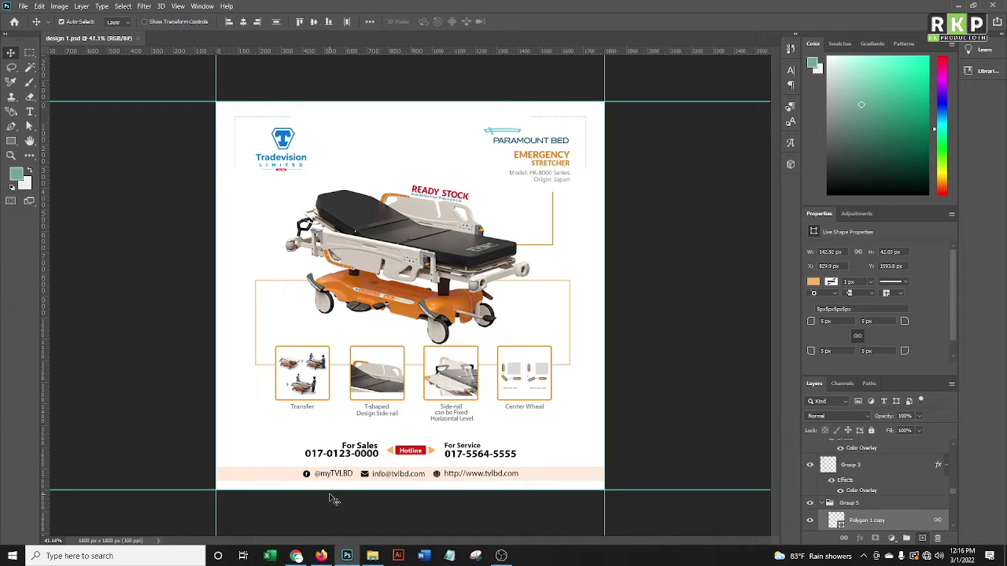
{"action": "left_click", "coordinate": [296, 556]}
{"action": "left_click", "coordinate": [206, 81]}
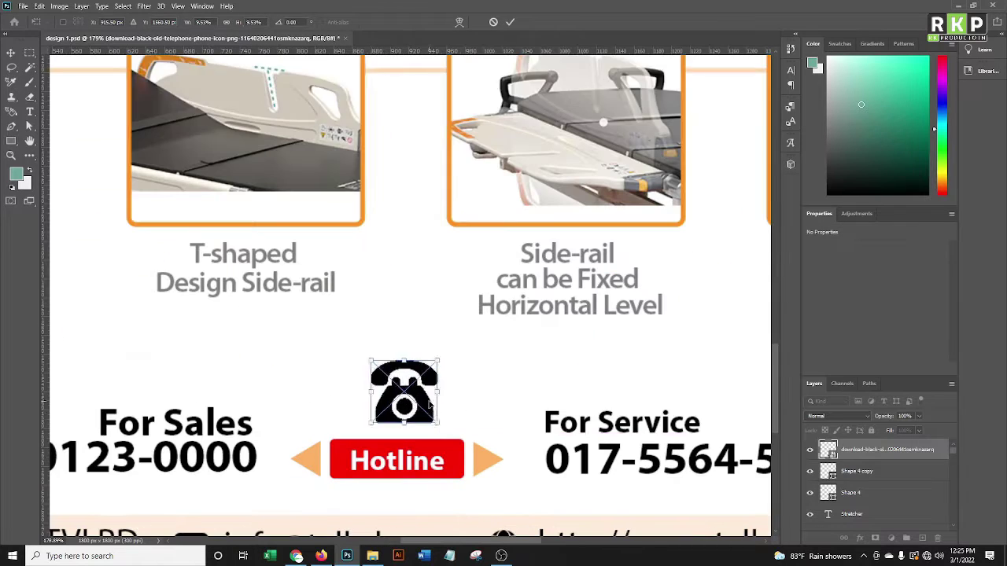
Give the phone icon a #ff0000 red Color Overlay layer style.
{"action": "left_click", "coordinate": [885, 492]}
{"action": "left_click", "coordinate": [822, 183]}
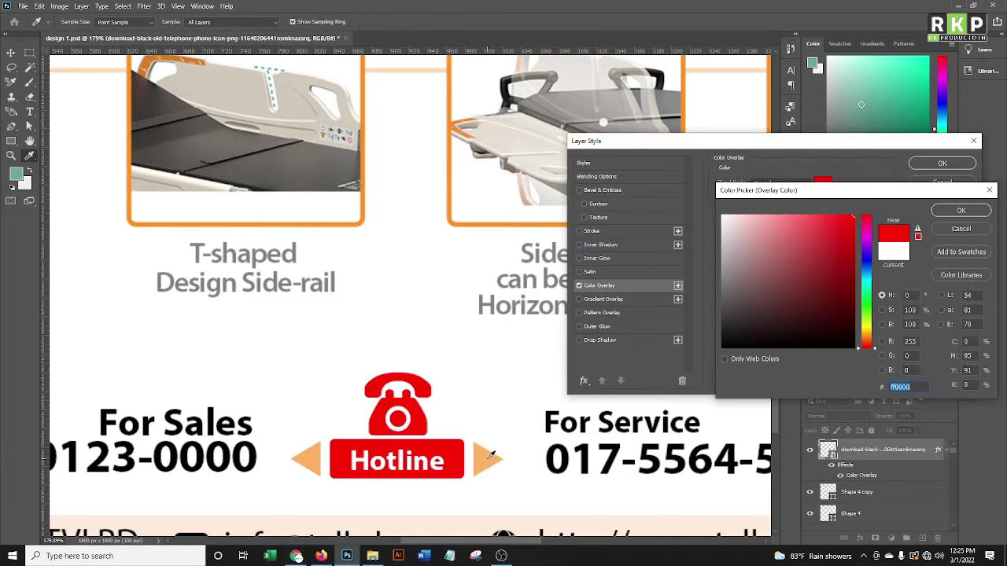
{"action": "left_click", "coordinate": [452, 202]}
{"action": "left_click", "coordinate": [464, 446]}
{"action": "key", "text": "Return"}
{"action": "key", "text": "Return"}
{"action": "scroll", "coordinate": [443, 405], "scroll_direction": "down", "scroll_amount": 2}
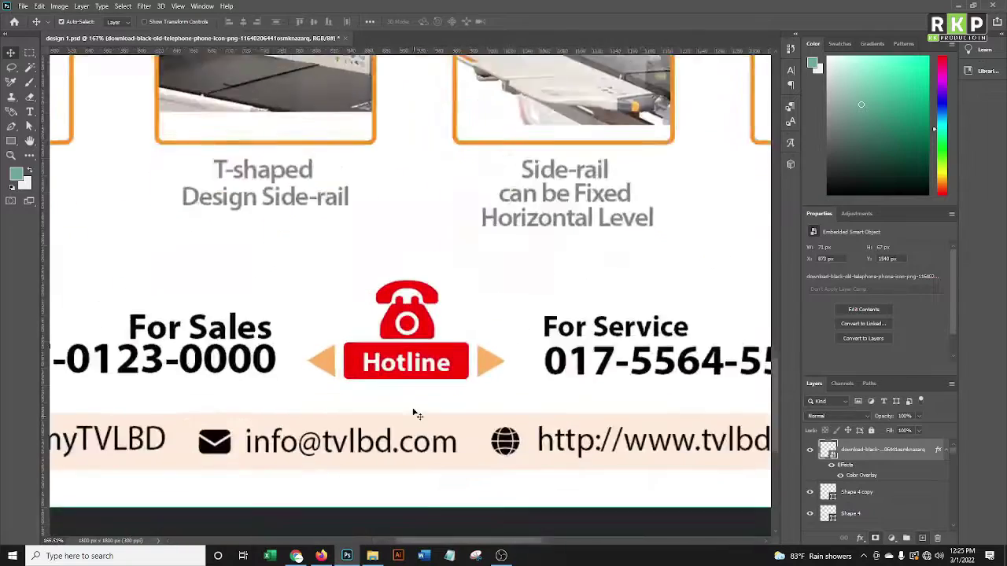
{"action": "scroll", "coordinate": [443, 315], "scroll_direction": "up", "scroll_amount": 2}
Move the red phone icon onto the Hotline badge and nudge the For Sales text right.
{"action": "key", "text": "v"}
{"action": "left_click_drag", "start_coordinate": [441, 264], "coordinate": [434, 296]}
{"action": "scroll", "coordinate": [441, 298], "scroll_direction": "down", "scroll_amount": 3}
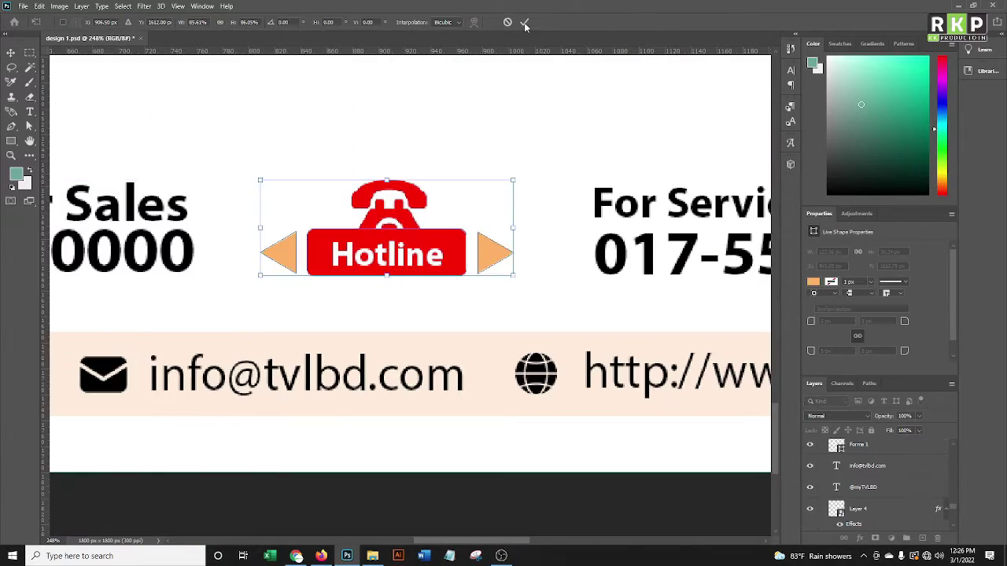
{"action": "left_click_drag", "start_coordinate": [332, 203], "coordinate": [344, 203]}
{"action": "scroll", "coordinate": [343, 203], "scroll_direction": "down", "scroll_amount": 3}
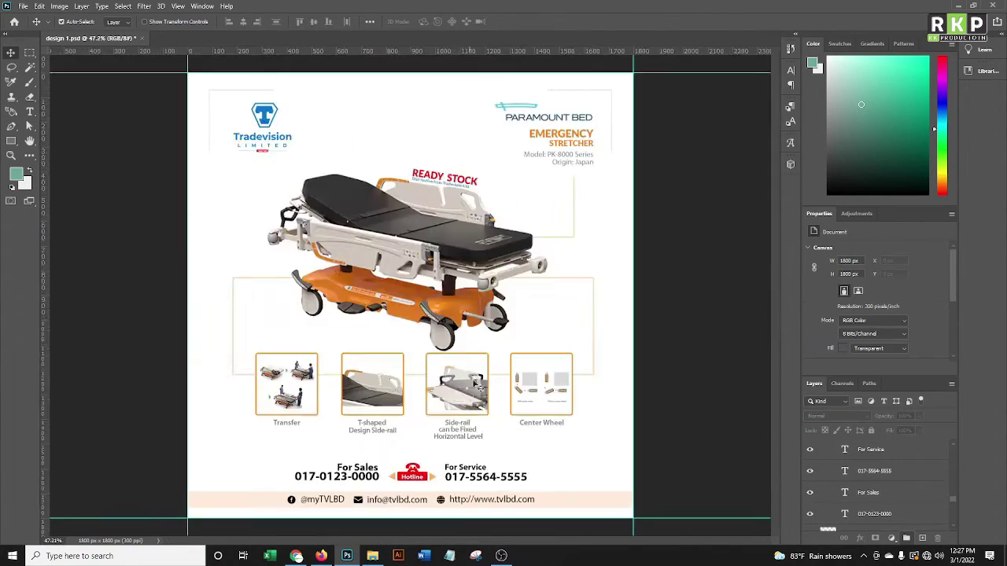
{"action": "scroll", "coordinate": [394, 354], "scroll_direction": "up", "scroll_amount": 2}
{"action": "scroll", "coordinate": [393, 354], "scroll_direction": "down", "scroll_amount": 2}
{"action": "scroll", "coordinate": [435, 391], "scroll_direction": "up", "scroll_amount": 2}
{"action": "scroll", "coordinate": [435, 390], "scroll_direction": "down", "scroll_amount": 2}
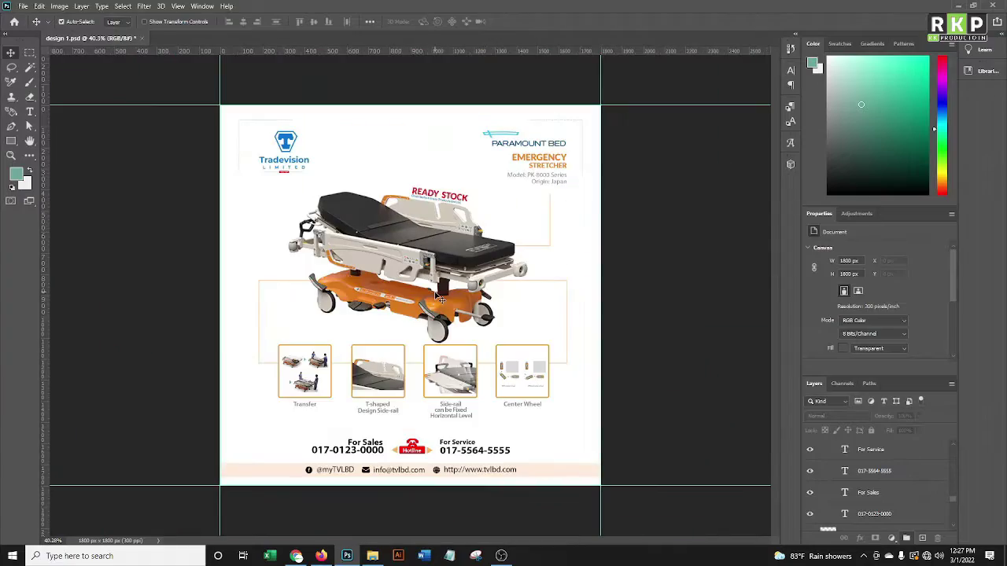
In Chrome, correct the query word 'patent' to 'patient' and rerun the search.
{"action": "key", "text": "alt+Tab"}
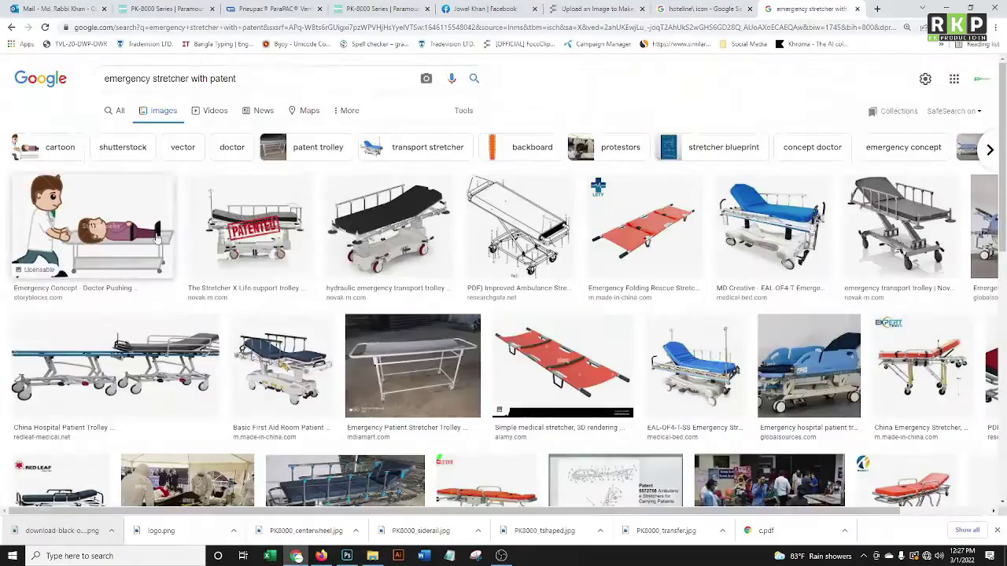
{"action": "scroll", "coordinate": [72, 118], "scroll_direction": "down", "scroll_amount": 5}
{"action": "scroll", "coordinate": [72, 118], "scroll_direction": "up", "scroll_amount": 5}
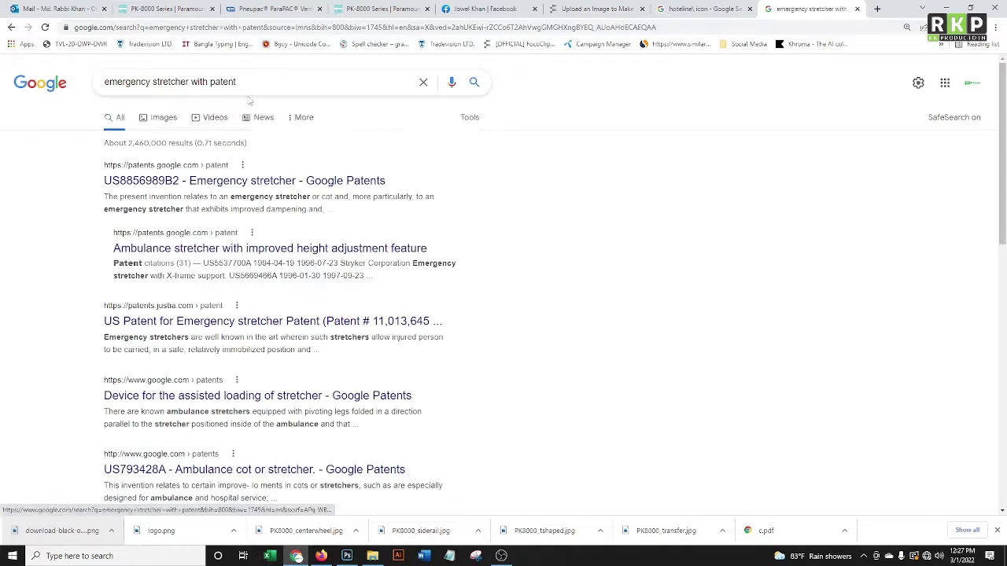
{"action": "right_click", "coordinate": [213, 82]}
{"action": "left_click", "coordinate": [212, 82]}
{"action": "double_click", "coordinate": [212, 83]}
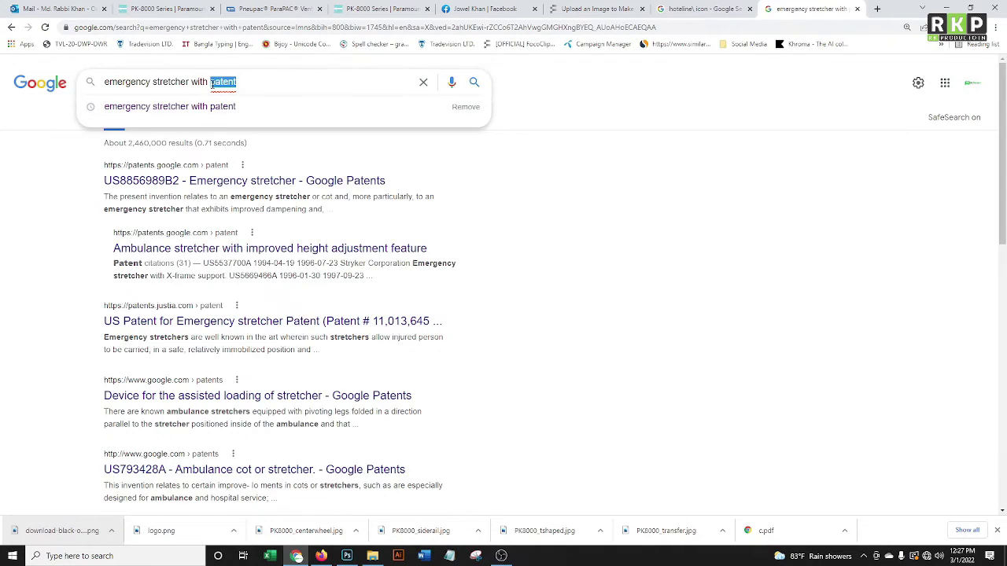
{"action": "type", "text": "patient"}
{"action": "key", "text": "Return"}
Switch to image results and scroll through the stretcher photos.
{"action": "left_click", "coordinate": [155, 114]}
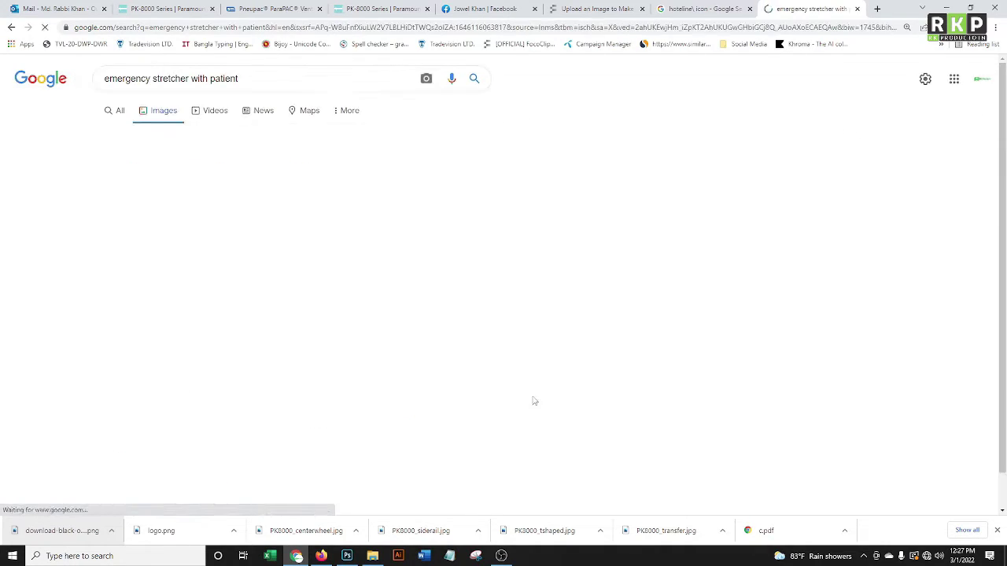
{"action": "scroll", "coordinate": [535, 394], "scroll_direction": "down", "scroll_amount": 3}
{"action": "scroll", "coordinate": [543, 378], "scroll_direction": "down", "scroll_amount": 4}
{"action": "scroll", "coordinate": [557, 343], "scroll_direction": "down", "scroll_amount": 4}
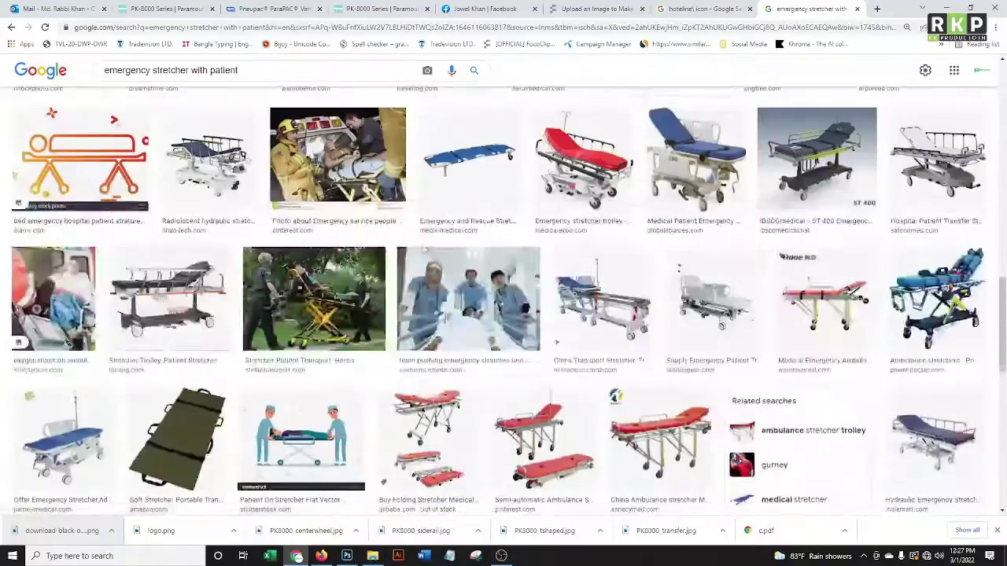
{"action": "scroll", "coordinate": [550, 338], "scroll_direction": "down", "scroll_amount": 5}
{"action": "scroll", "coordinate": [539, 331], "scroll_direction": "down", "scroll_amount": 5}
{"action": "scroll", "coordinate": [524, 318], "scroll_direction": "down", "scroll_amount": 3}
{"action": "scroll", "coordinate": [507, 309], "scroll_direction": "down", "scroll_amount": 5}
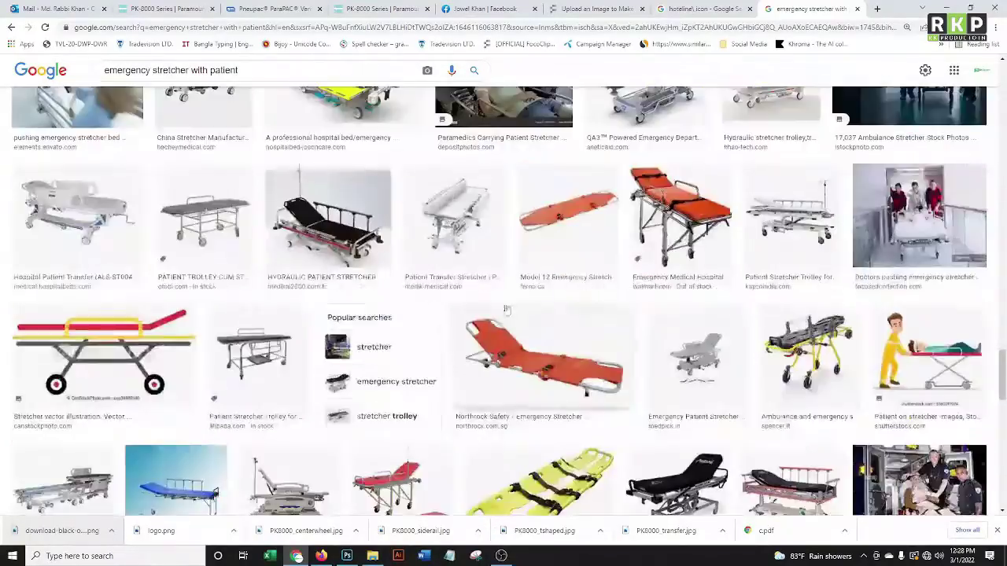
{"action": "scroll", "coordinate": [582, 273], "scroll_direction": "down", "scroll_amount": 2}
{"action": "scroll", "coordinate": [657, 237], "scroll_direction": "down", "scroll_amount": 5}
{"action": "scroll", "coordinate": [732, 201], "scroll_direction": "down", "scroll_amount": 5}
{"action": "scroll", "coordinate": [805, 165], "scroll_direction": "down", "scroll_amount": 1}
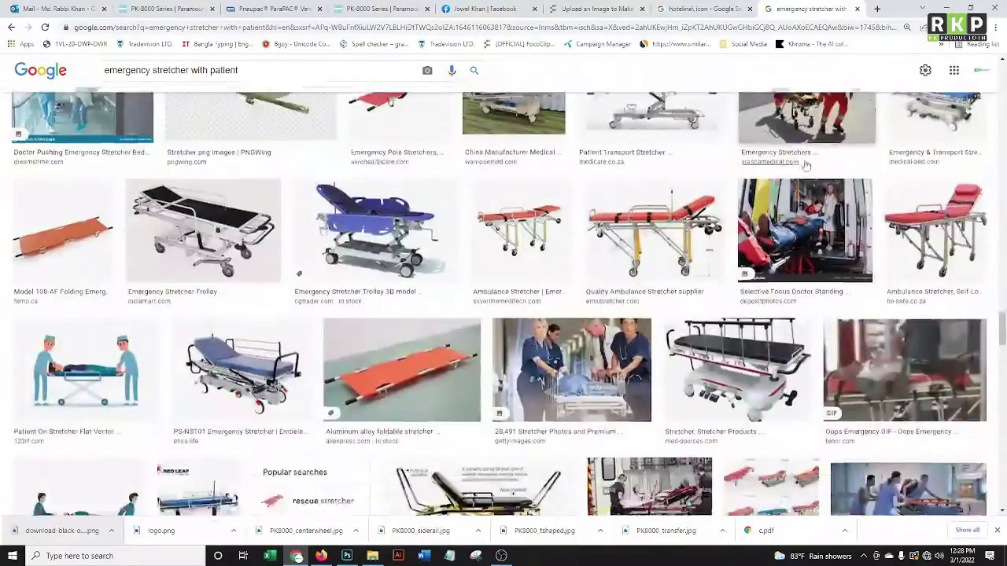
Preview the Stretcher sprint 100 photo of staff rushing a patient on a stretcher.
{"action": "left_click", "coordinate": [806, 165]}
{"action": "scroll", "coordinate": [708, 220], "scroll_direction": "down", "scroll_amount": 5}
{"action": "scroll", "coordinate": [590, 251], "scroll_direction": "down", "scroll_amount": 5}
{"action": "scroll", "coordinate": [464, 284], "scroll_direction": "down", "scroll_amount": 5}
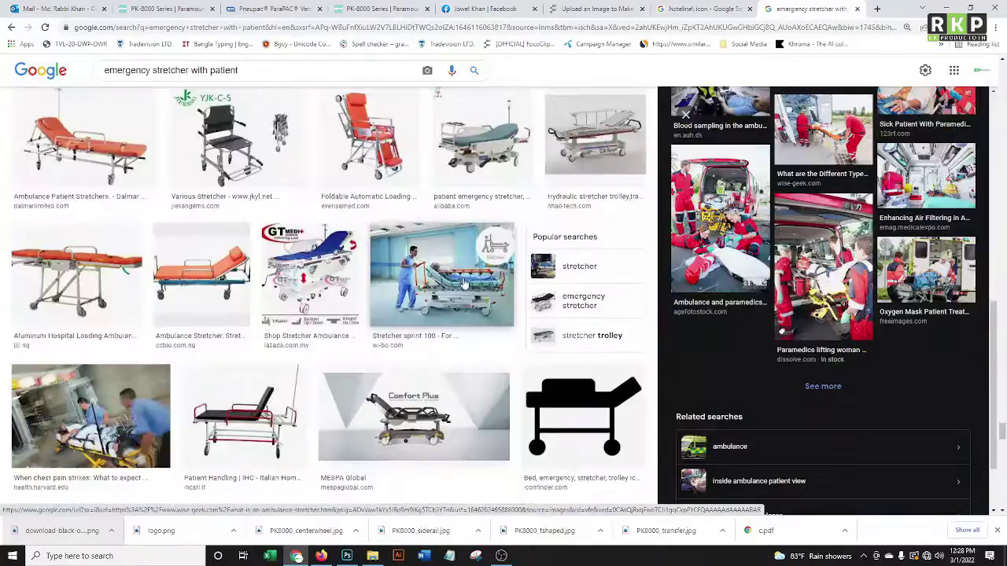
{"action": "left_click", "coordinate": [464, 283]}
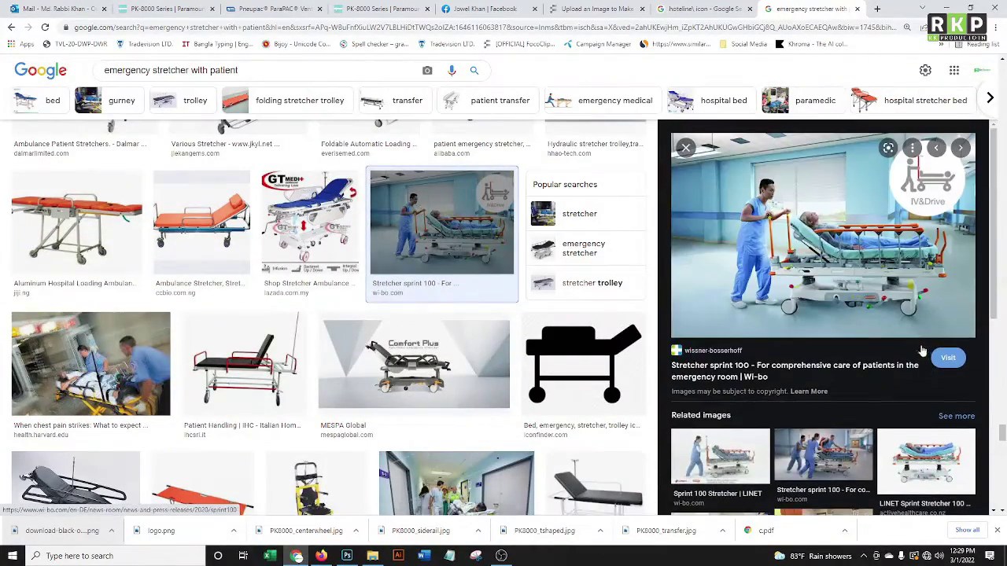
{"action": "scroll", "coordinate": [922, 350], "scroll_direction": "down", "scroll_amount": 3}
{"action": "left_click", "coordinate": [822, 248]}
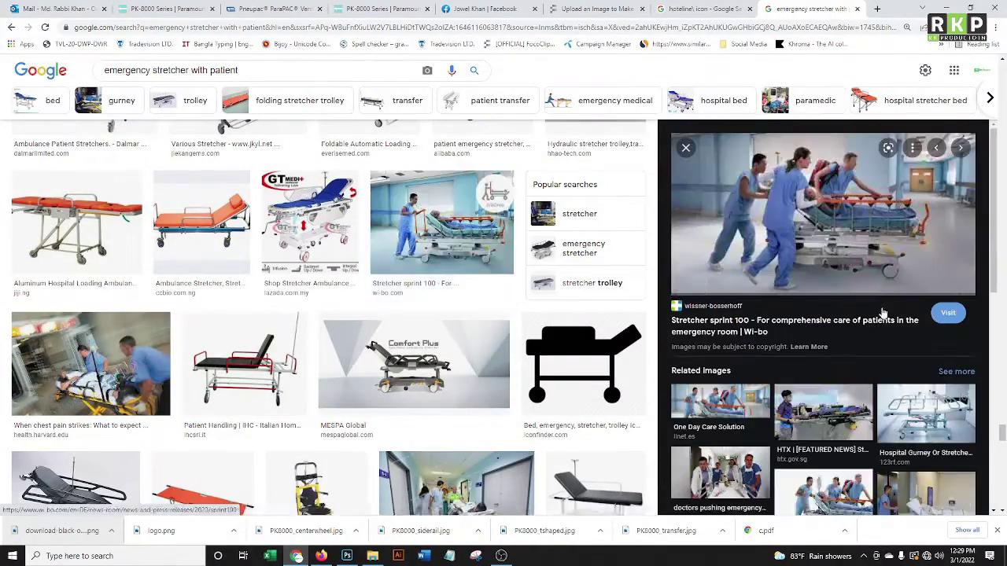
Copy the stretcher photo and paste it into the flyer in Photoshop.
{"action": "right_click", "coordinate": [832, 196]}
{"action": "left_click", "coordinate": [866, 354]}
{"action": "left_click", "coordinate": [347, 556]}
{"action": "key", "text": "ctrl+v"}
Enlarge the pasted photo to cover the flyer and lower its layer opacity to 8%.
{"action": "key", "text": "ctrl+t"}
{"action": "mouse_move", "coordinate": [652, 221]}
{"action": "left_mouse_down"}
{"action": "mouse_move", "coordinate": [657, 148]}
{"action": "mouse_move", "coordinate": [695, 108]}
{"action": "left_mouse_up"}
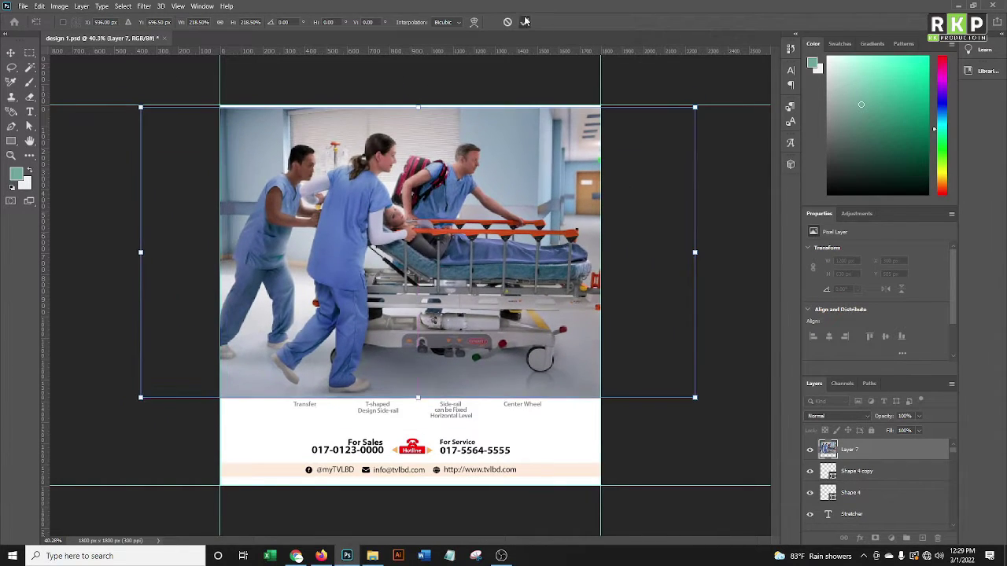
{"action": "left_click", "coordinate": [526, 21]}
{"action": "left_click", "coordinate": [918, 417]}
{"action": "left_click_drag", "start_coordinate": [920, 430], "coordinate": [873, 431]}
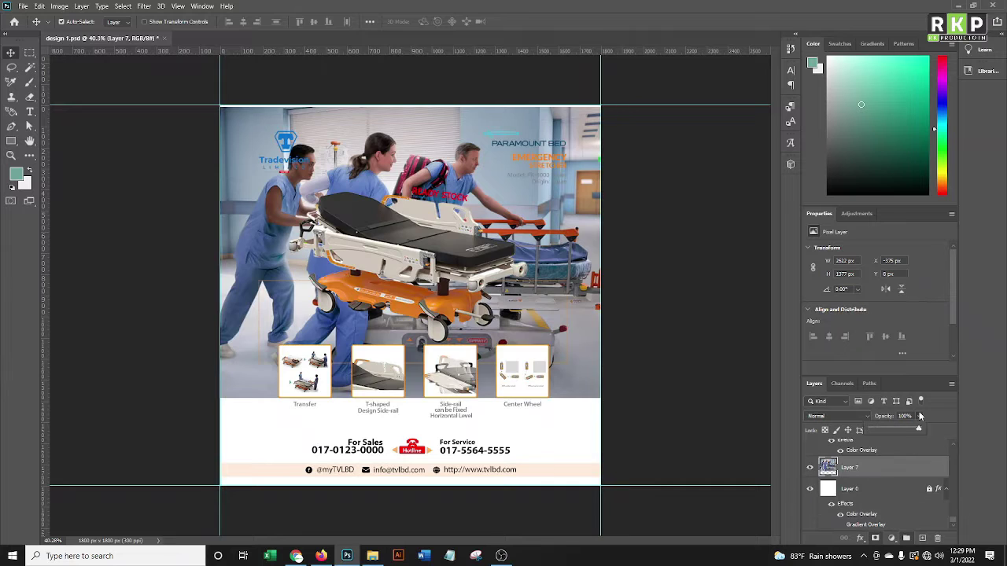
Shrink the faded photo to fit the flyer and add a layer mask to it.
{"action": "key", "text": "ctrl+t"}
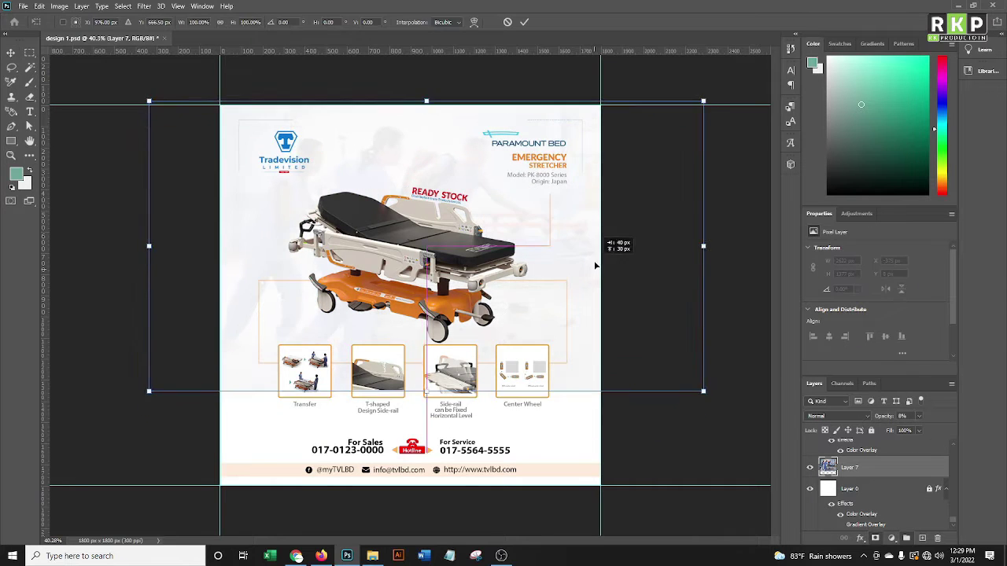
{"action": "mouse_move", "coordinate": [595, 262]}
{"action": "left_mouse_down"}
{"action": "mouse_move", "coordinate": [589, 244]}
{"action": "mouse_move", "coordinate": [598, 329]}
{"action": "mouse_move", "coordinate": [695, 386]}
{"action": "mouse_move", "coordinate": [656, 337]}
{"action": "mouse_move", "coordinate": [701, 360]}
{"action": "left_mouse_up"}
{"action": "key", "text": "Return"}
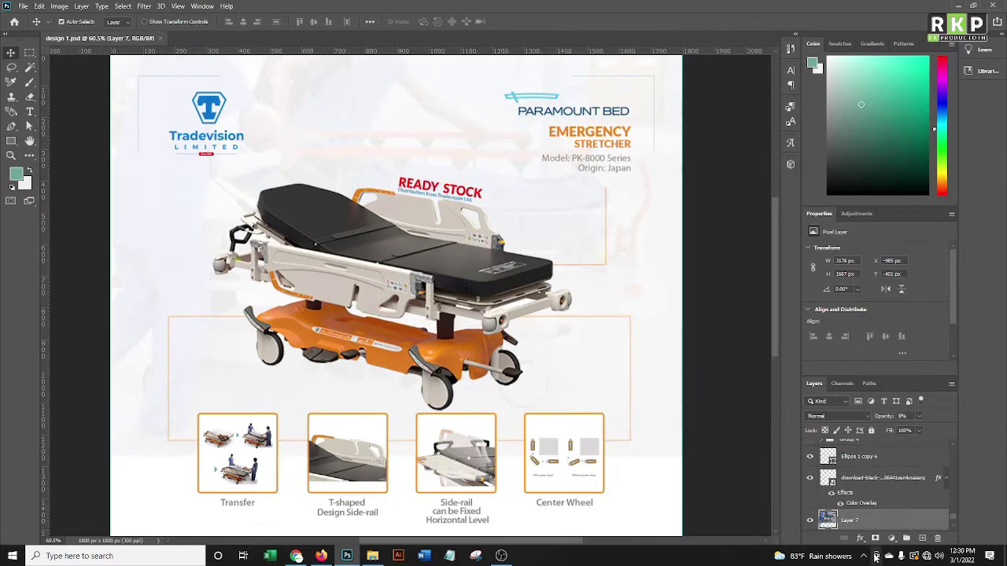
{"action": "left_click", "coordinate": [891, 538]}
{"action": "key", "text": "b"}
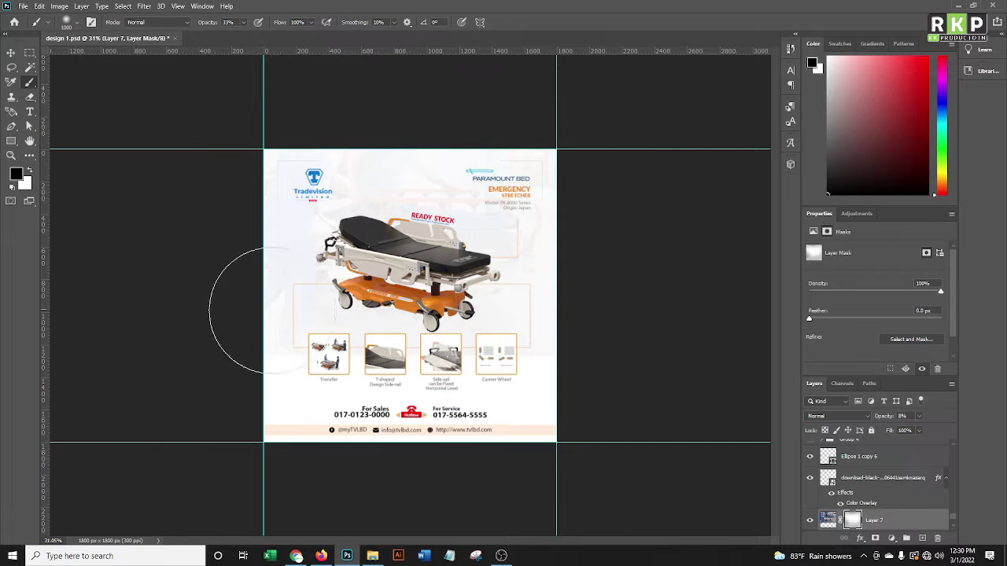
{"action": "scroll", "coordinate": [410, 296], "scroll_direction": "up", "scroll_amount": 2}
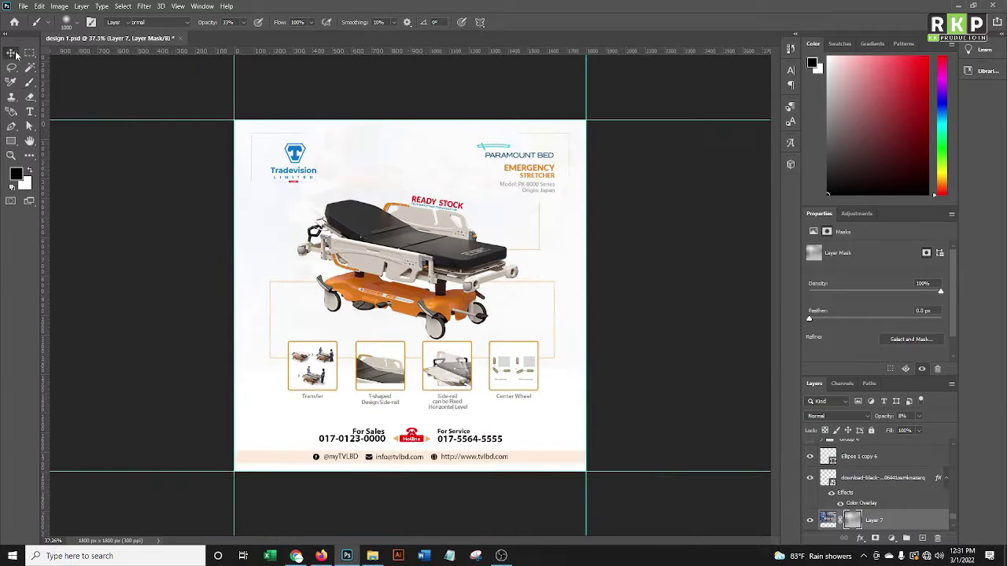
Stretch the masked photo outward toward the top-right and commit the transform.
{"action": "key", "text": "ctrl+t"}
{"action": "mouse_move", "coordinate": [668, 118]}
{"action": "left_mouse_down"}
{"action": "mouse_move", "coordinate": [690, 49]}
{"action": "mouse_move", "coordinate": [645, 186]}
{"action": "left_mouse_up"}
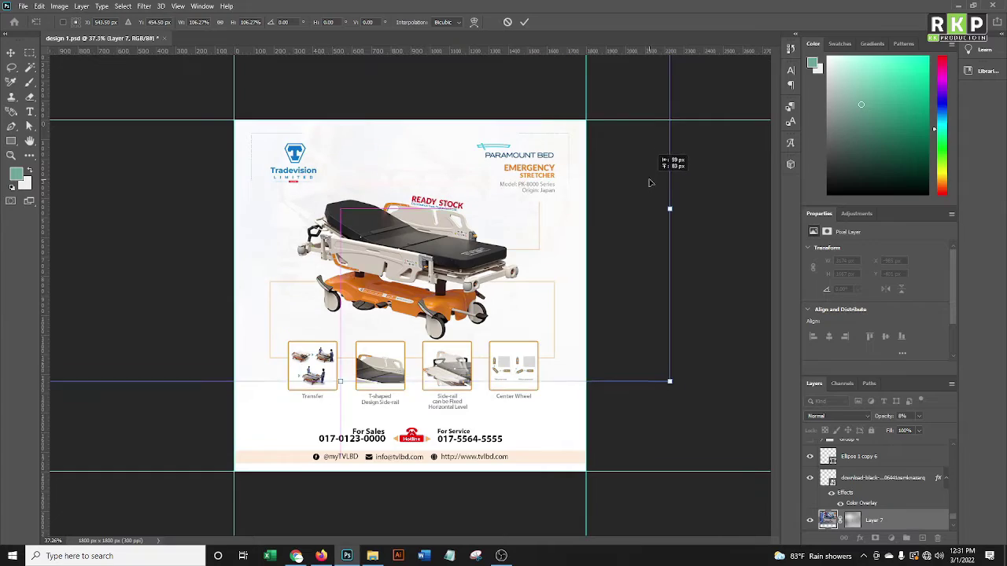
{"action": "key", "text": "Return"}
{"action": "scroll", "coordinate": [359, 416], "scroll_direction": "up", "scroll_amount": 3}
{"action": "scroll", "coordinate": [346, 385], "scroll_direction": "down", "scroll_amount": 3}
{"action": "scroll", "coordinate": [330, 355], "scroll_direction": "up", "scroll_amount": 5}
{"action": "scroll", "coordinate": [468, 446], "scroll_direction": "down", "scroll_amount": 5}
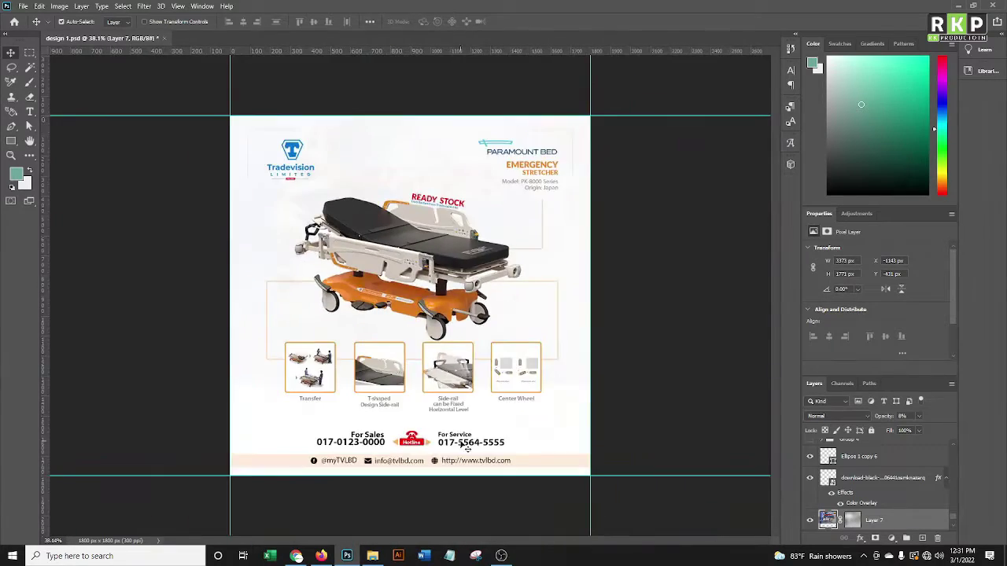
{"action": "scroll", "coordinate": [467, 448], "scroll_direction": "down", "scroll_amount": 2}
{"action": "scroll", "coordinate": [401, 400], "scroll_direction": "up", "scroll_amount": 1}
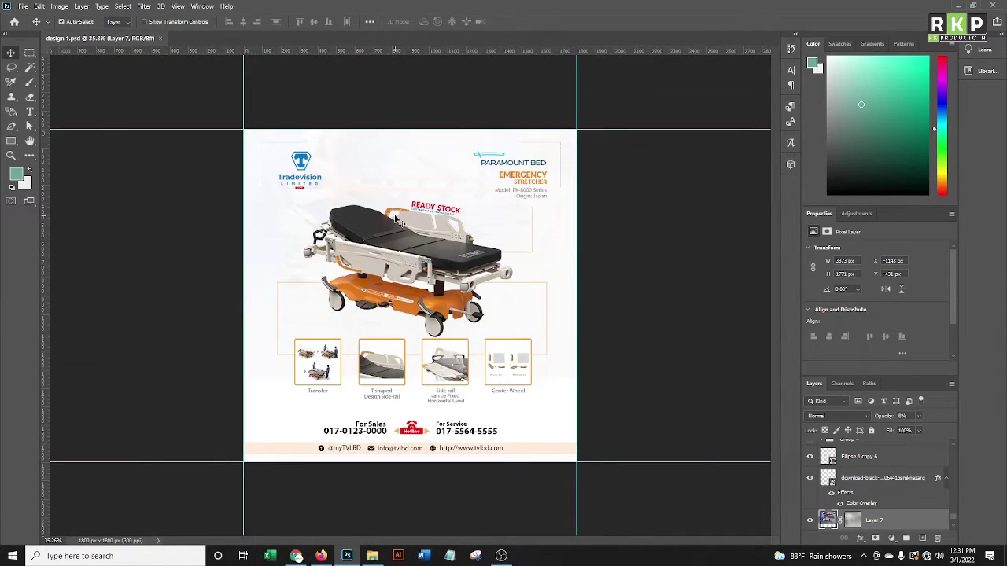
{"action": "scroll", "coordinate": [401, 284], "scroll_direction": "up", "scroll_amount": 2}
{"action": "scroll", "coordinate": [370, 315], "scroll_direction": "up", "scroll_amount": 2}
{"action": "scroll", "coordinate": [338, 346], "scroll_direction": "up", "scroll_amount": 2}
{"action": "scroll", "coordinate": [313, 368], "scroll_direction": "up", "scroll_amount": 3}
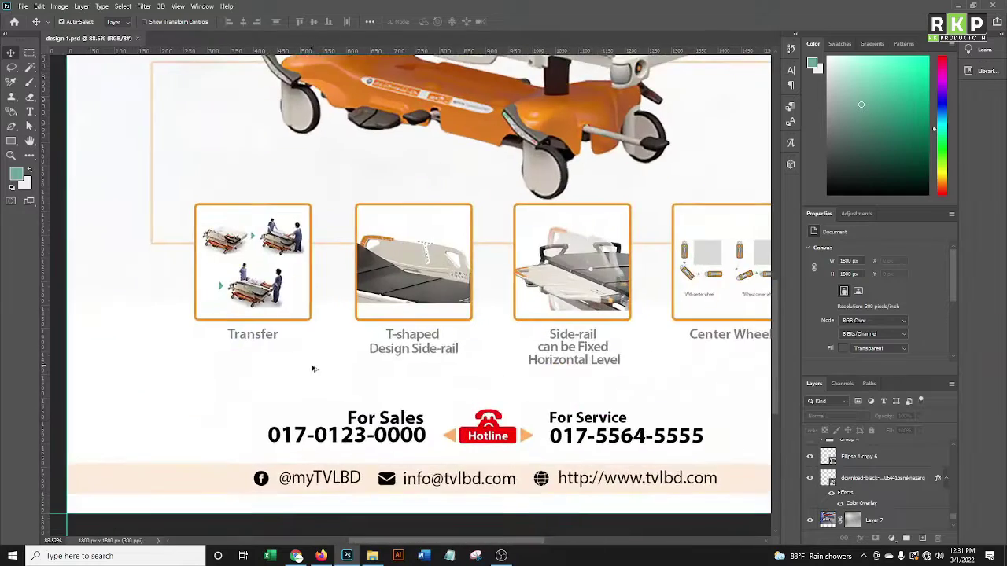
{"action": "scroll", "coordinate": [362, 354], "scroll_direction": "down", "scroll_amount": 3}
{"action": "scroll", "coordinate": [504, 425], "scroll_direction": "down", "scroll_amount": 3}
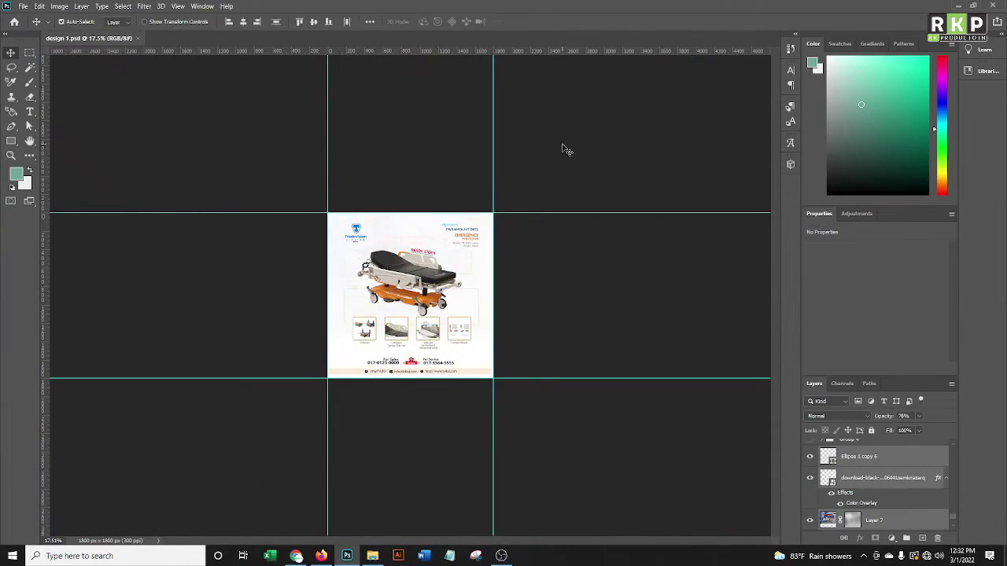
Zoom in and select the flyer's layer groups, including Group 6.
{"action": "scroll", "coordinate": [873, 480], "scroll_direction": "up", "scroll_amount": 5}
{"action": "left_click", "coordinate": [810, 446]}
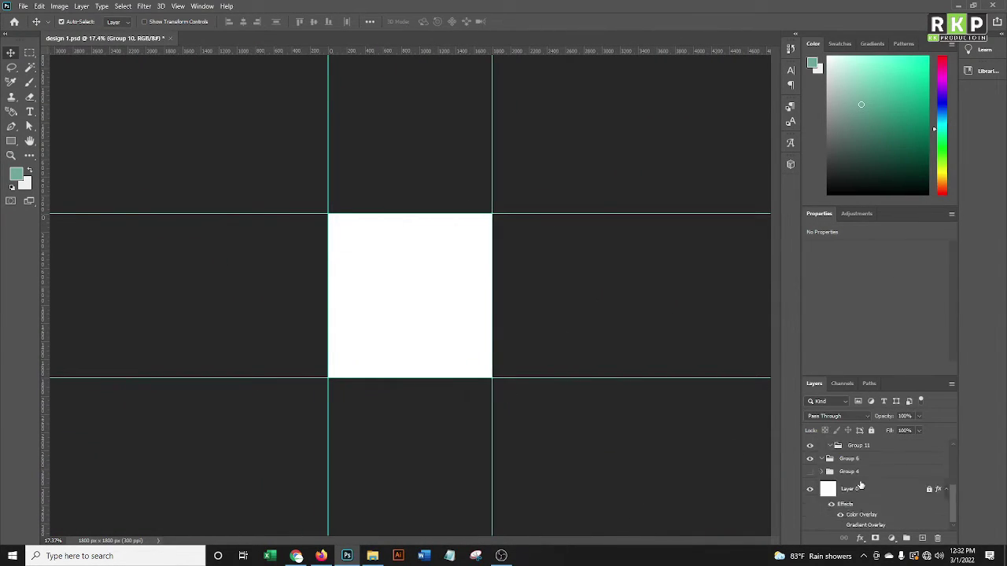
{"action": "key", "text": "ctrl+plus"}
{"action": "left_click", "coordinate": [855, 513]}
{"action": "left_click", "coordinate": [822, 511], "text": "alt"}
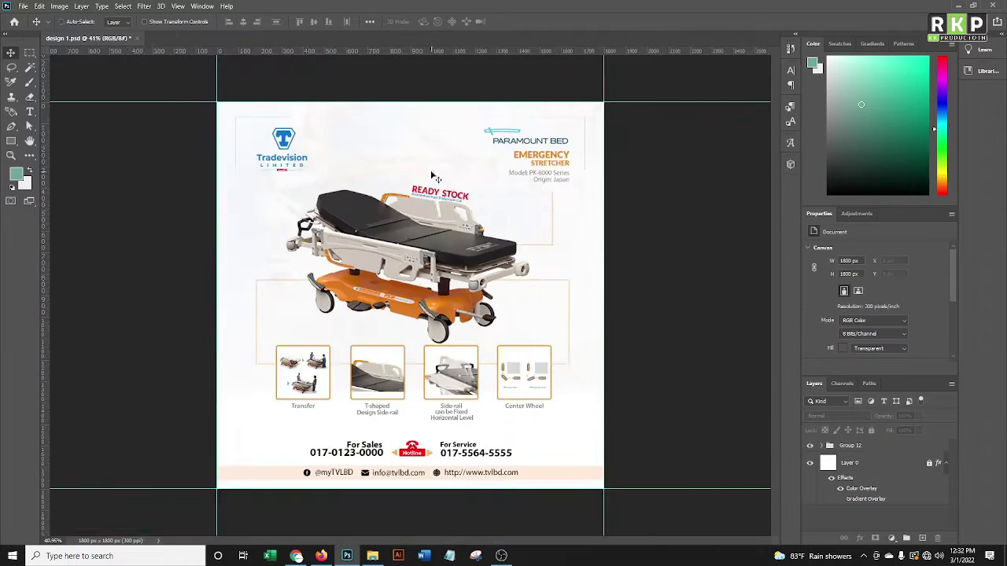
Create a new 1000×1000 px document and Copy Merged the whole flyer artwork.
{"action": "left_click", "coordinate": [23, 5]}
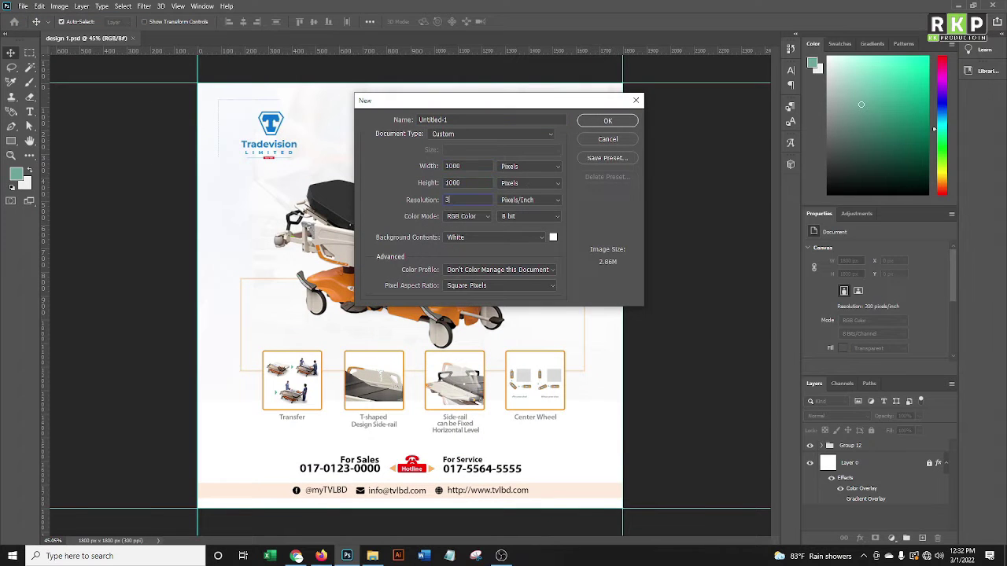
{"action": "left_click", "coordinate": [613, 122]}
{"action": "left_click", "coordinate": [87, 38]}
{"action": "left_click_drag", "start_coordinate": [236, 126], "coordinate": [607, 472]}
{"action": "left_click", "coordinate": [39, 6]}
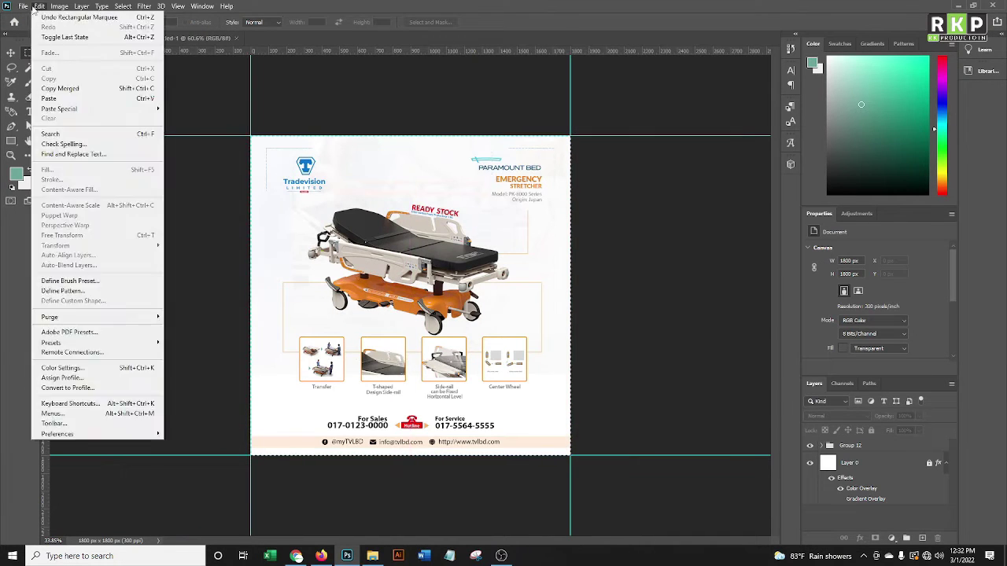
{"action": "left_click", "coordinate": [60, 88]}
Paste the flyer into Untitled-1, scale it to fit the square and centre it.
{"action": "left_click", "coordinate": [203, 38]}
{"action": "key", "text": "ctrl+v"}
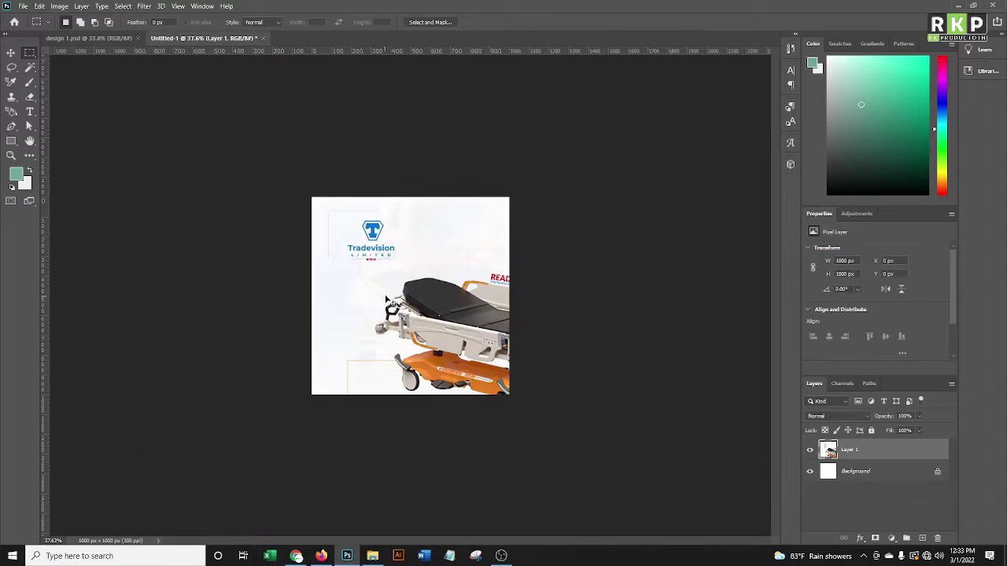
{"action": "key", "text": "ctrl+t"}
{"action": "mouse_move", "coordinate": [314, 199]}
{"action": "left_mouse_down"}
{"action": "mouse_move", "coordinate": [429, 350]}
{"action": "mouse_move", "coordinate": [498, 213]}
{"action": "left_mouse_up"}
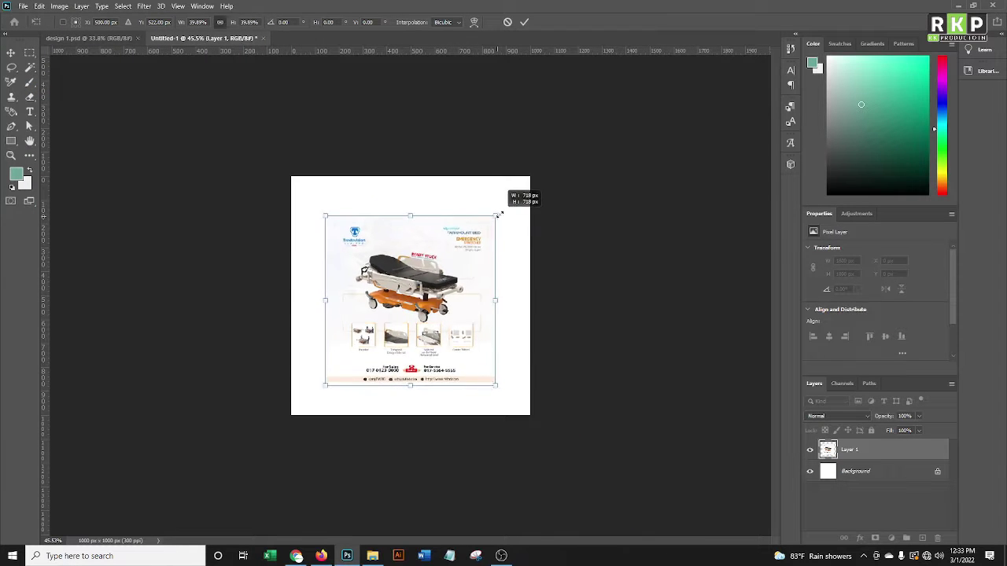
{"action": "key", "text": "Return"}
{"action": "key", "text": "v"}
{"action": "left_click_drag", "start_coordinate": [409, 299], "coordinate": [409, 291]}
{"action": "key", "text": "ctrl+0"}
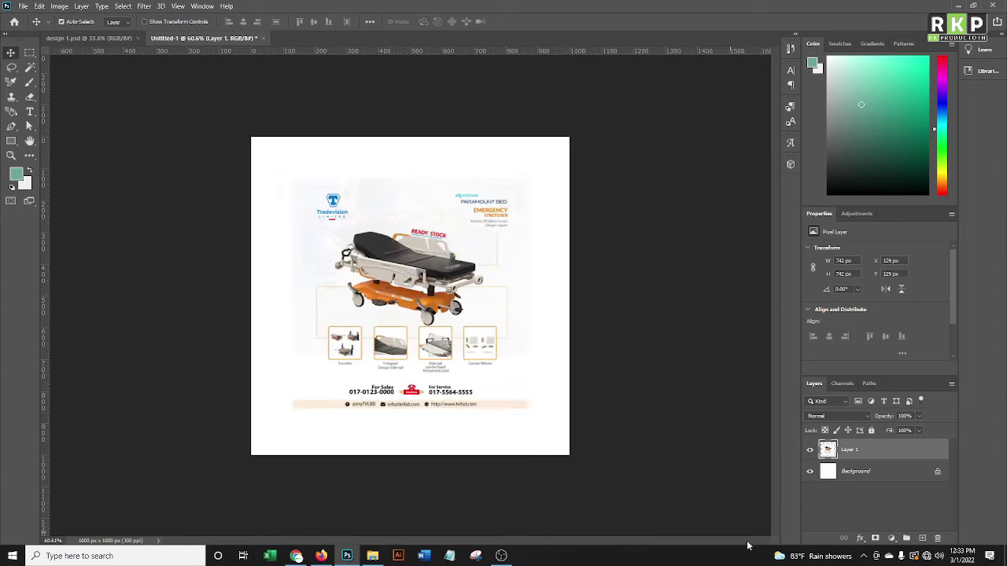
Give the flyer a lighter, farther Drop Shadow, then add a Color Overlay to the background.
{"action": "left_click", "coordinate": [860, 538]}
{"action": "left_click", "coordinate": [822, 183]}
{"action": "key", "text": "Return"}
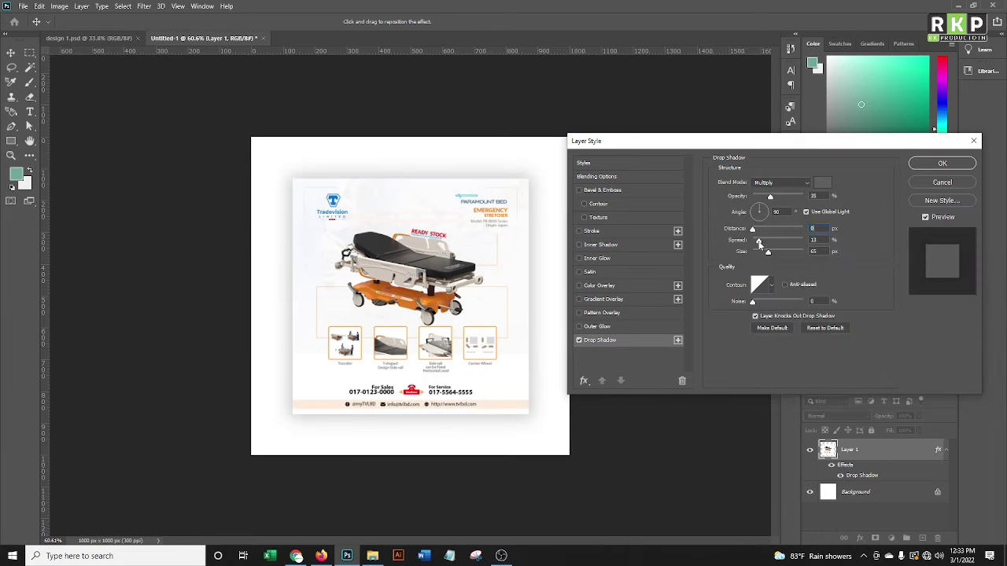
{"action": "left_click", "coordinate": [822, 182]}
{"action": "key", "text": "Return"}
{"action": "left_click_drag", "start_coordinate": [758, 229], "coordinate": [762, 231]}
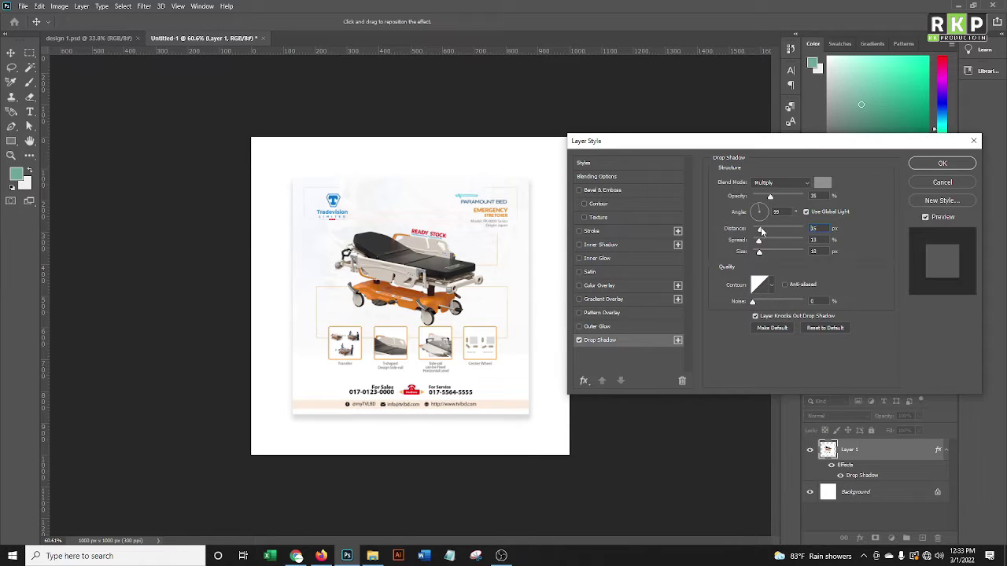
{"action": "key", "text": "Return"}
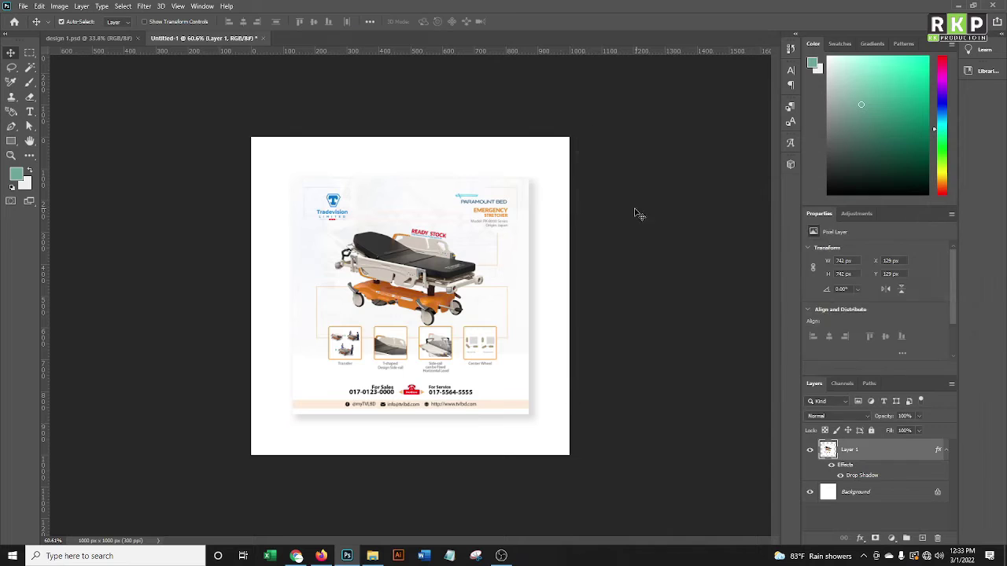
{"action": "left_click", "coordinate": [860, 538]}
{"action": "left_click", "coordinate": [874, 504]}
Set the background Color Overlay to the flyer's sampled peach tone and apply it.
{"action": "left_click", "coordinate": [822, 182]}
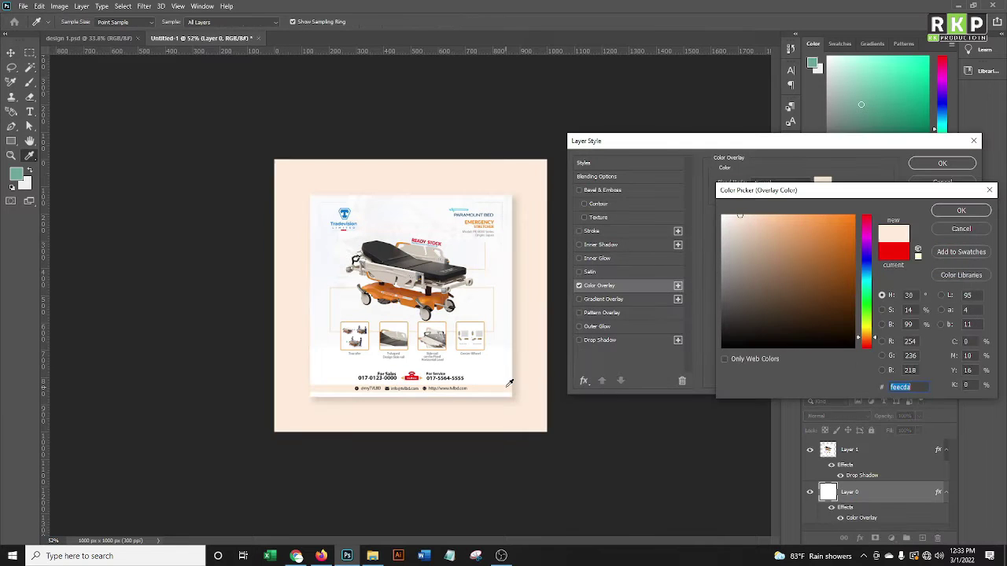
{"action": "left_click", "coordinate": [499, 385]}
{"action": "left_click", "coordinate": [961, 211]}
{"action": "left_click", "coordinate": [942, 162]}
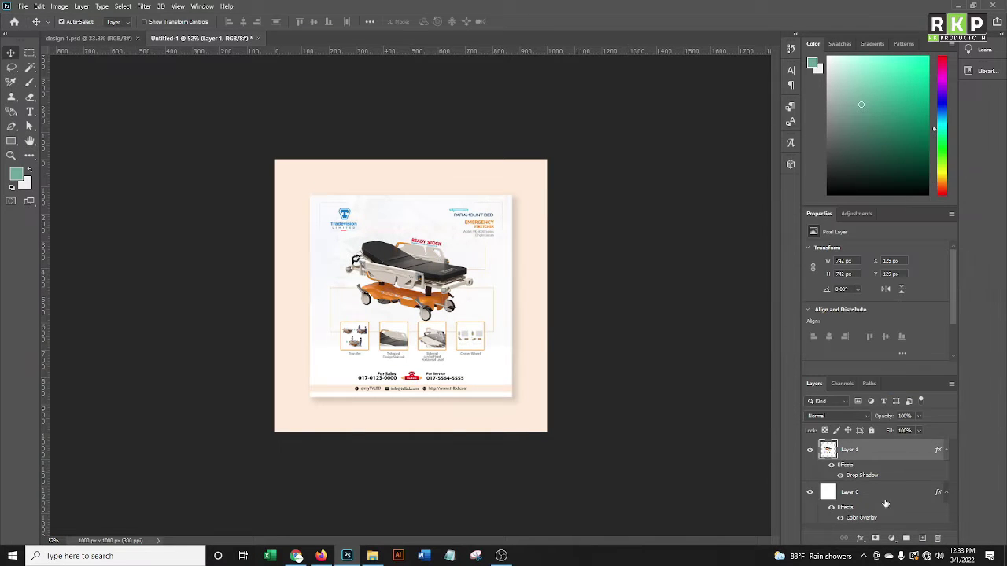
Reopen Layer 1's Drop Shadow settings and confirm them.
{"action": "double_click", "coordinate": [861, 475]}
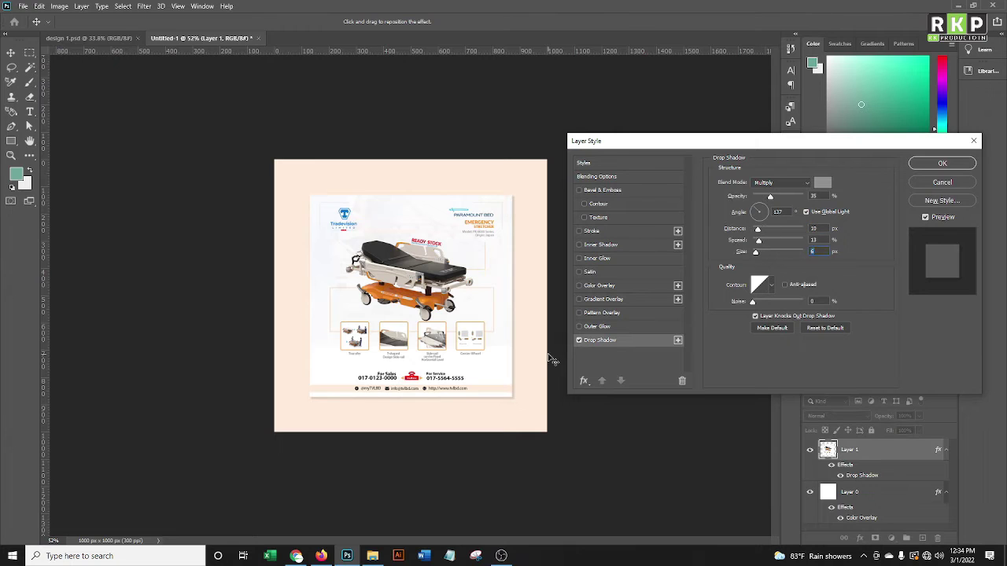
{"action": "key", "text": "Return"}
{"action": "scroll", "coordinate": [419, 381], "scroll_direction": "up", "scroll_amount": 2, "text": "alt"}
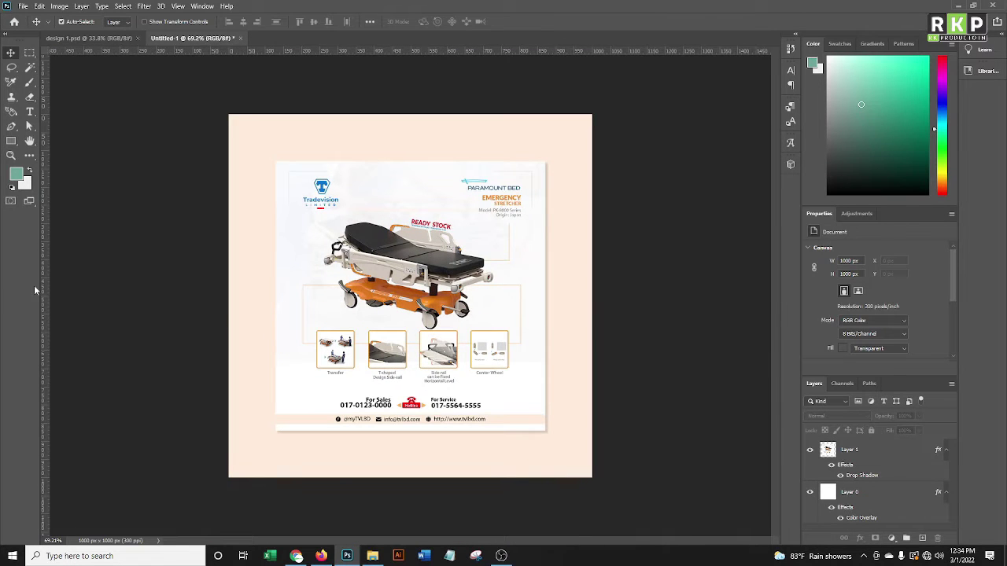
{"action": "scroll", "coordinate": [301, 364], "scroll_direction": "up", "scroll_amount": 2, "text": "alt"}
Return to design 1.psd and inspect the contact text colour.
{"action": "scroll", "coordinate": [212, 123], "scroll_direction": "down", "scroll_amount": 3}
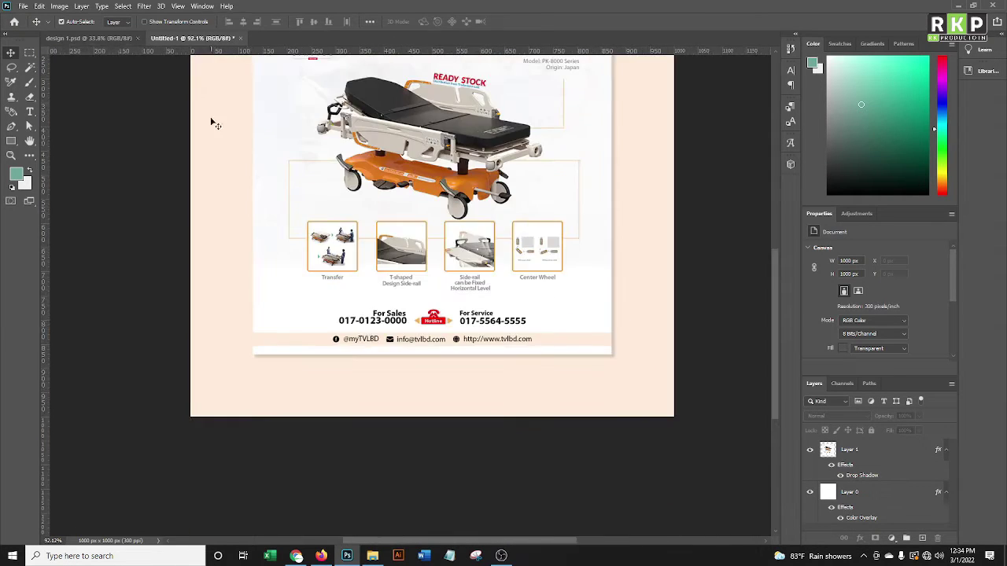
{"action": "key", "text": "ctrl+Tab"}
{"action": "scroll", "coordinate": [381, 509], "scroll_direction": "down", "scroll_amount": 2}
{"action": "left_click", "coordinate": [494, 453]}
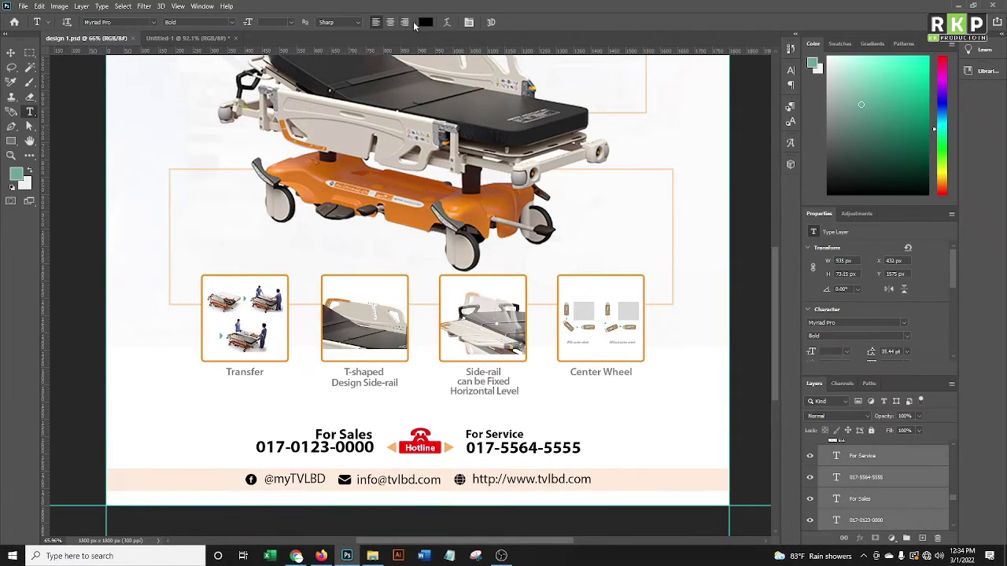
{"action": "left_click", "coordinate": [424, 22]}
{"action": "key", "text": "Escape"}
{"action": "left_click", "coordinate": [152, 208]}
{"action": "key", "text": "ctrl+minus"}
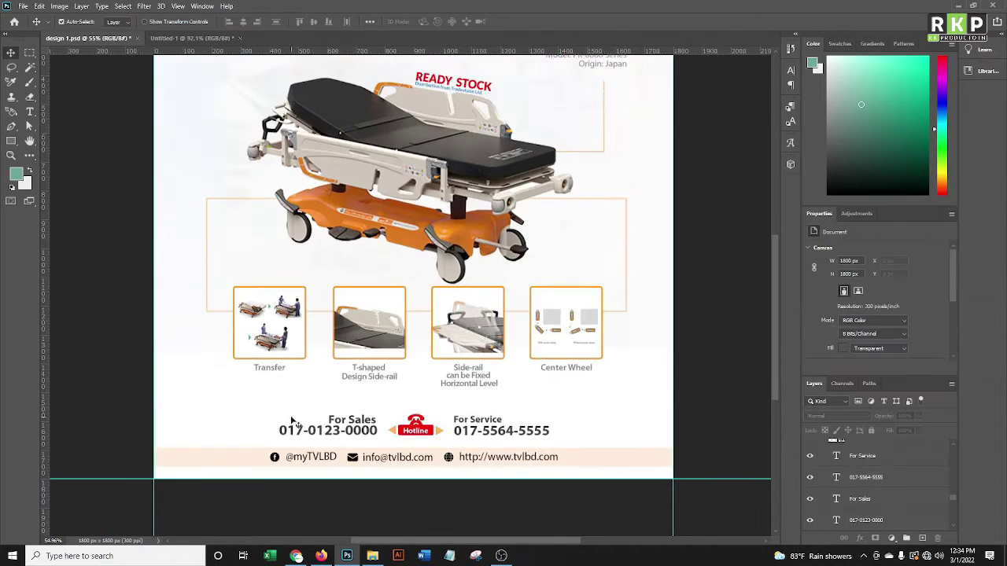
{"action": "left_click", "coordinate": [428, 23]}
{"action": "key", "text": "Escape"}
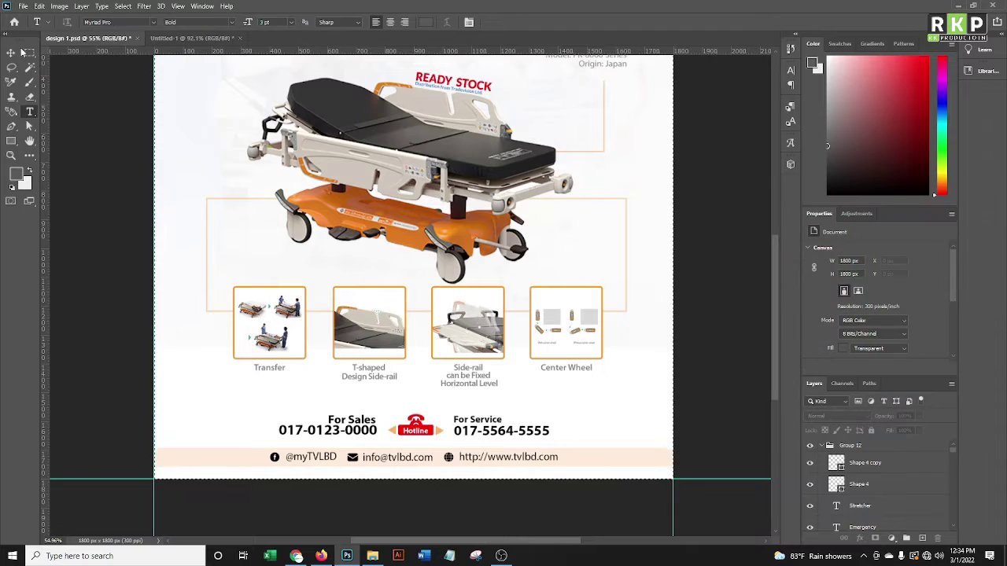
Nudge the sales/service contact block right and ungroup Group 12.
{"action": "left_click_drag", "start_coordinate": [491, 437], "coordinate": [472, 435]}
{"action": "left_click_drag", "start_coordinate": [466, 435], "coordinate": [479, 435]}
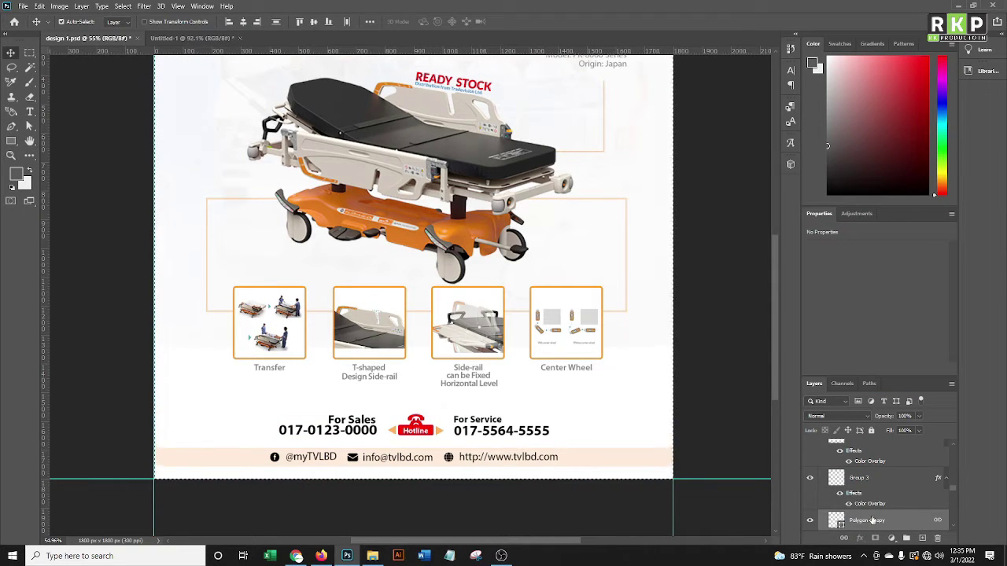
{"action": "key", "text": "ctrl+g"}
{"action": "right_click", "coordinate": [864, 445]}
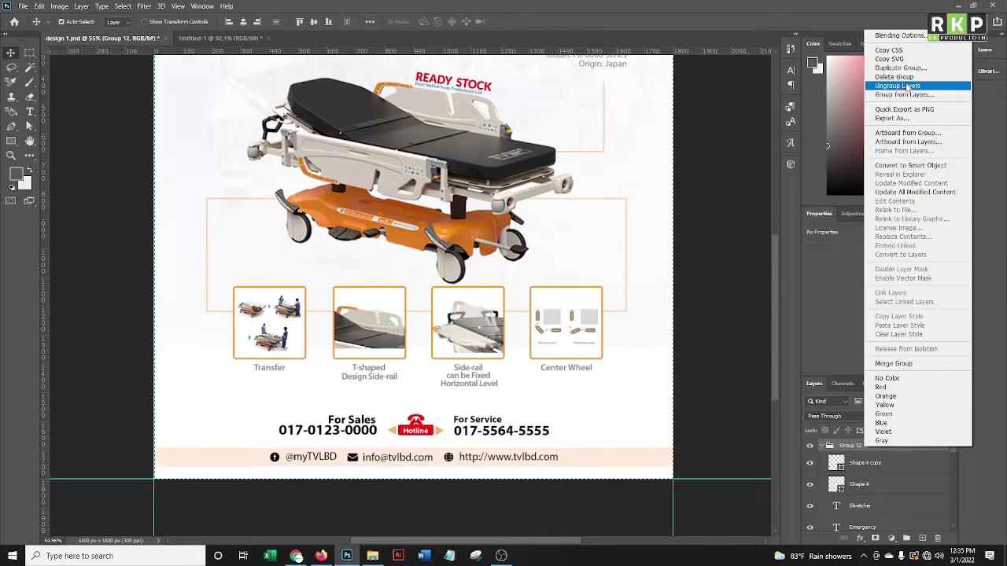
{"action": "left_click", "coordinate": [896, 86]}
Check the For Service and contact text colours, then fit the flyer in view.
{"action": "scroll", "coordinate": [264, 403], "scroll_direction": "up", "scroll_amount": 2}
{"action": "left_click", "coordinate": [15, 170]}
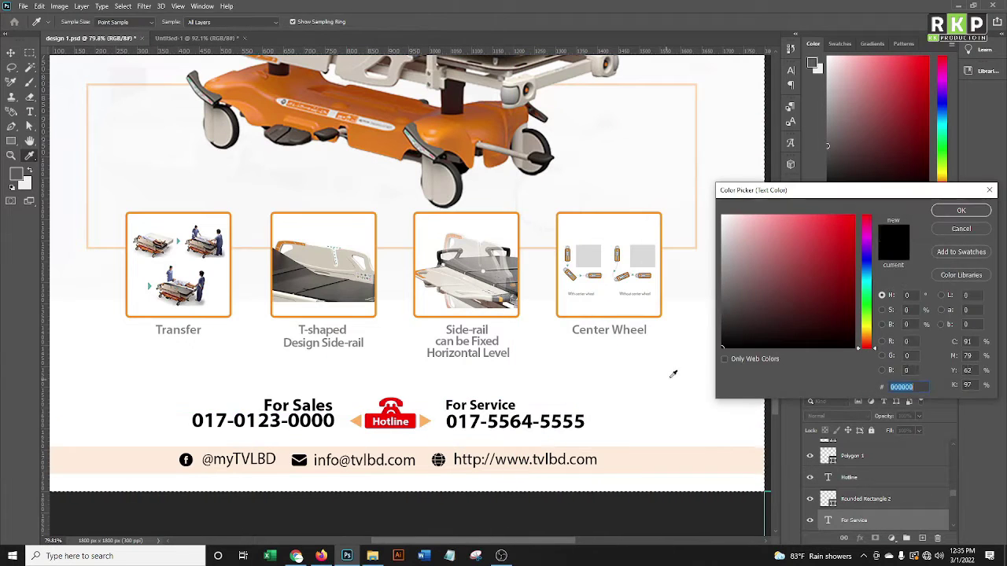
{"action": "key", "text": "Return"}
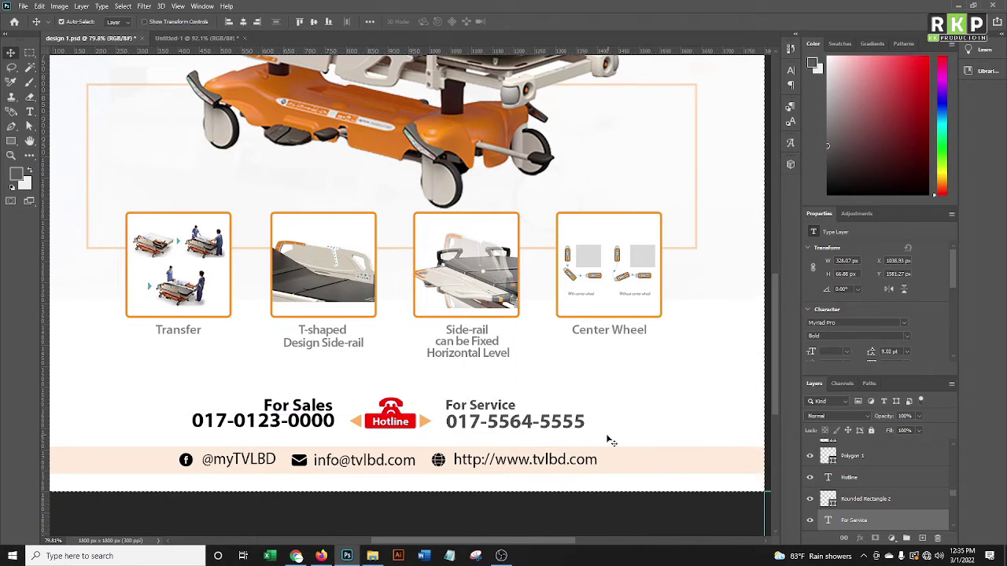
{"action": "left_click", "coordinate": [425, 22]}
{"action": "key", "text": "Return"}
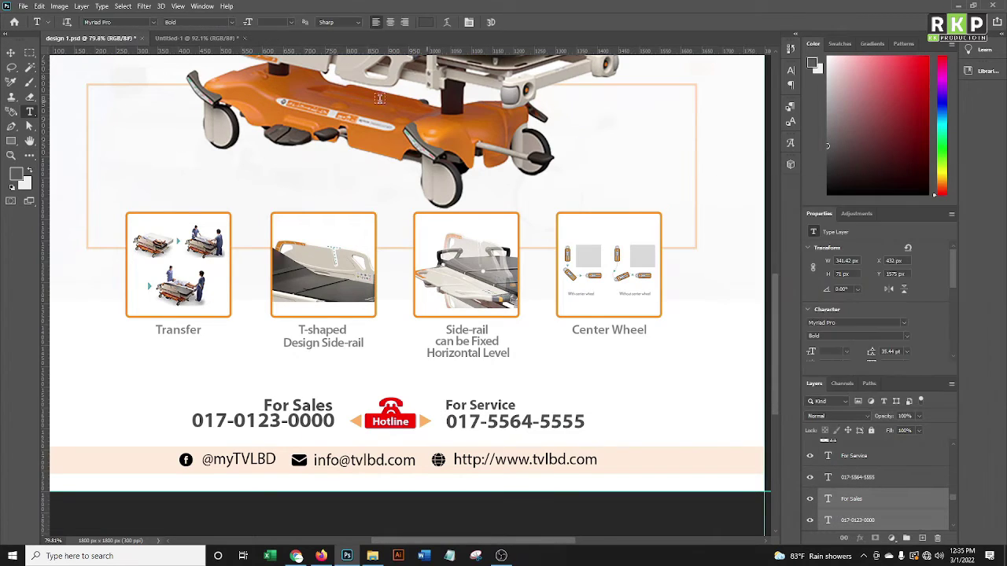
{"action": "key", "text": "ctrl+0"}
Briefly switch to the browser and come back to the flyer in Photoshop.
{"action": "key", "text": "alt+Tab"}
{"action": "left_click", "coordinate": [474, 331]}
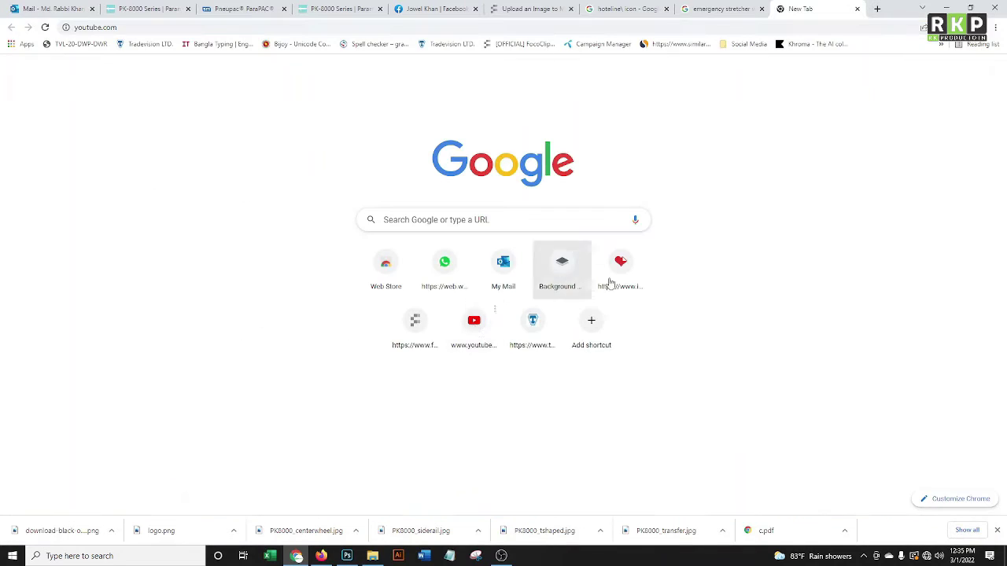
{"action": "key", "text": "alt+Tab"}
{"action": "scroll", "coordinate": [454, 408], "scroll_direction": "up", "scroll_amount": 2}
{"action": "scroll", "coordinate": [455, 407], "scroll_direction": "up", "scroll_amount": 1}
Select the whole updated flyer in design 1.psd and copy it merged.
{"action": "scroll", "coordinate": [454, 408], "scroll_direction": "up", "scroll_amount": 1}
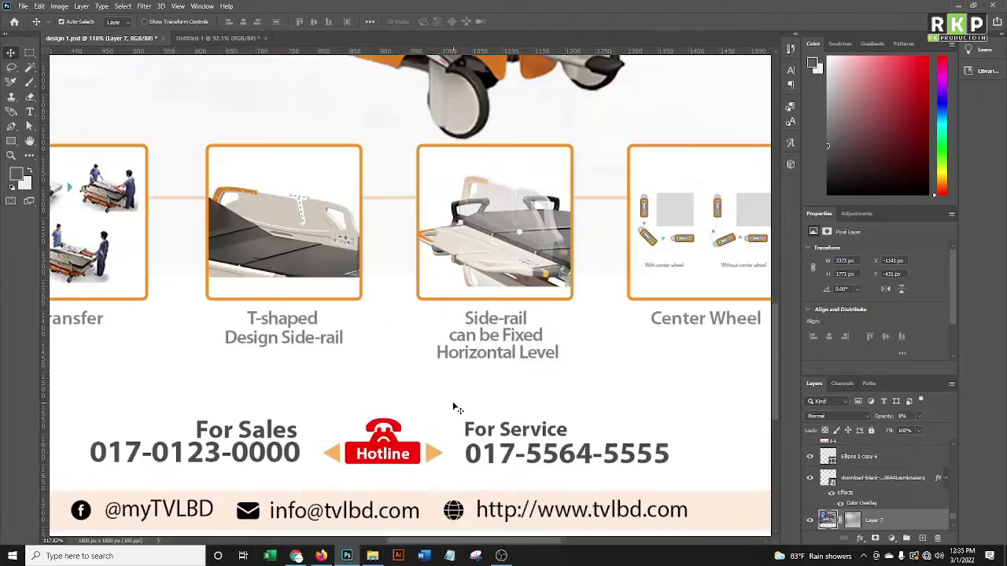
{"action": "scroll", "coordinate": [456, 405], "scroll_direction": "down", "scroll_amount": 1}
{"action": "scroll", "coordinate": [464, 400], "scroll_direction": "down", "scroll_amount": 3}
{"action": "scroll", "coordinate": [464, 399], "scroll_direction": "up", "scroll_amount": 3}
{"action": "scroll", "coordinate": [267, 282], "scroll_direction": "down", "scroll_amount": 3}
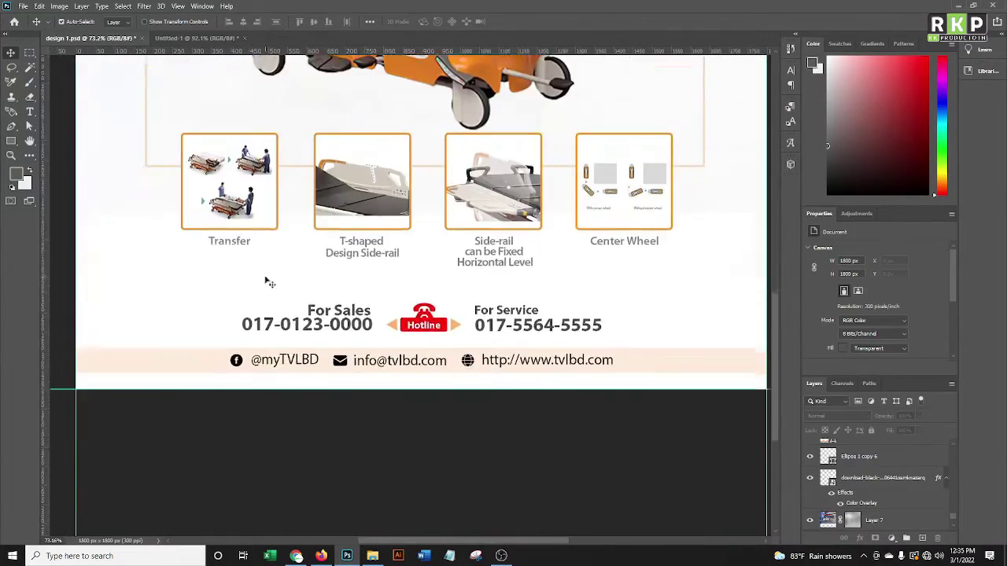
{"action": "scroll", "coordinate": [267, 282], "scroll_direction": "down", "scroll_amount": 2}
{"action": "scroll", "coordinate": [467, 152], "scroll_direction": "down", "scroll_amount": 1}
{"action": "left_click", "coordinate": [468, 152]}
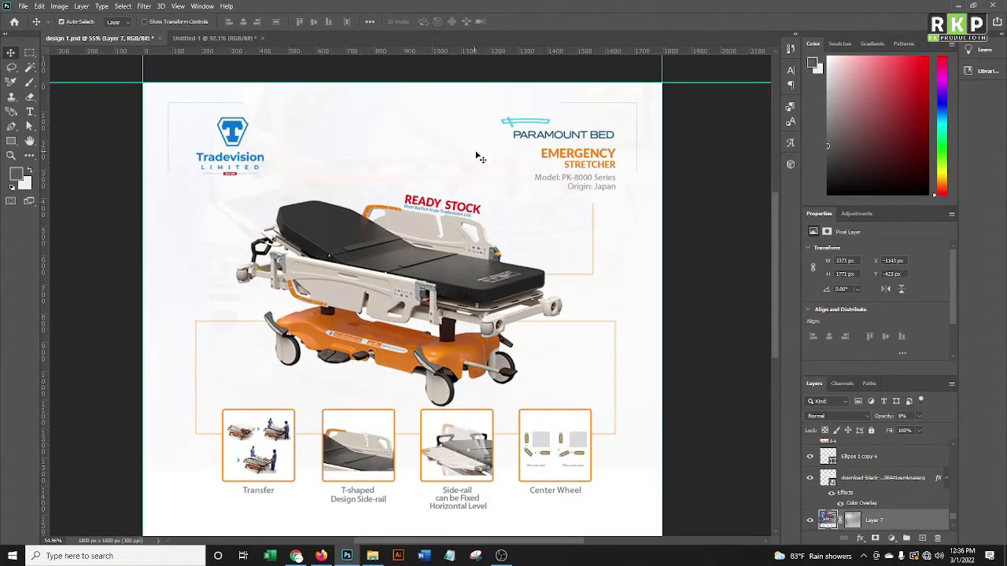
{"action": "scroll", "coordinate": [488, 220], "scroll_direction": "down", "scroll_amount": 2}
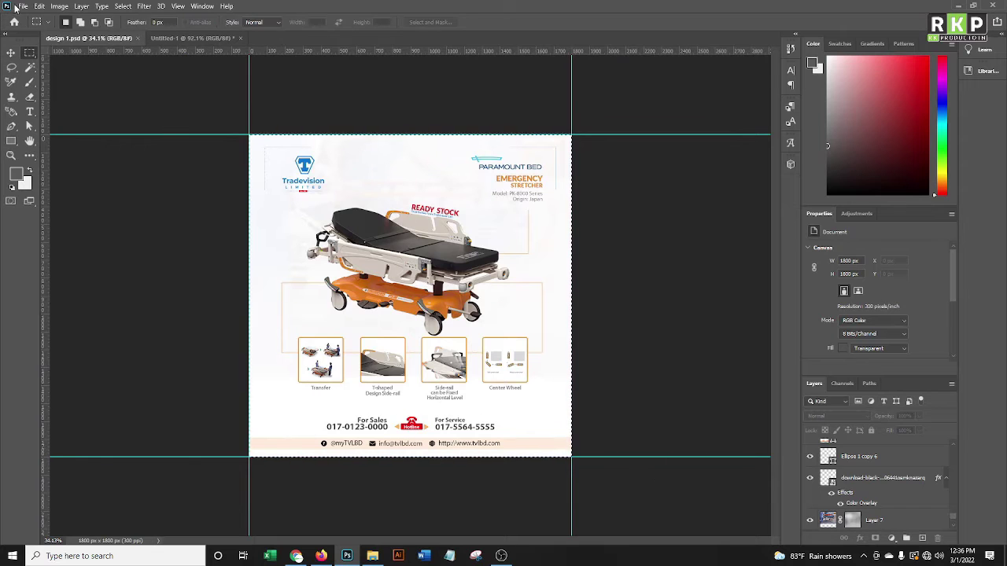
{"action": "left_click", "coordinate": [40, 6]}
{"action": "left_click", "coordinate": [63, 84]}
Paste the flyer into the Untitled-1 mockup and scale it to cover the old flyer.
{"action": "left_click", "coordinate": [191, 38]}
{"action": "key", "text": "ctrl+v"}
{"action": "key", "text": "ctrl+t"}
{"action": "left_click_drag", "start_coordinate": [229, 112], "coordinate": [307, 211]}
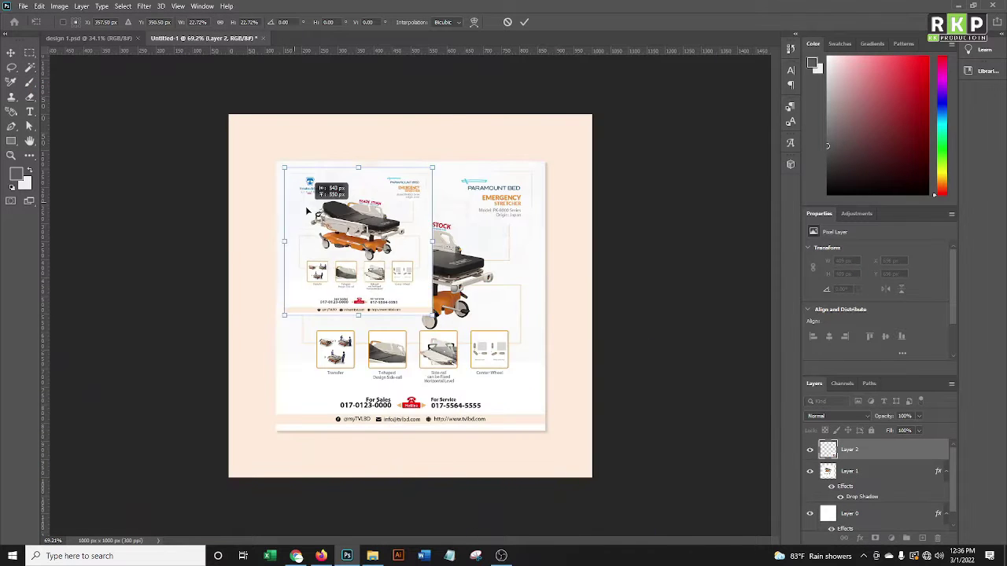
{"action": "left_click_drag", "start_coordinate": [432, 314], "coordinate": [550, 429]}
{"action": "key", "text": "Return"}
{"action": "scroll", "coordinate": [647, 350], "scroll_direction": "up", "scroll_amount": 3}
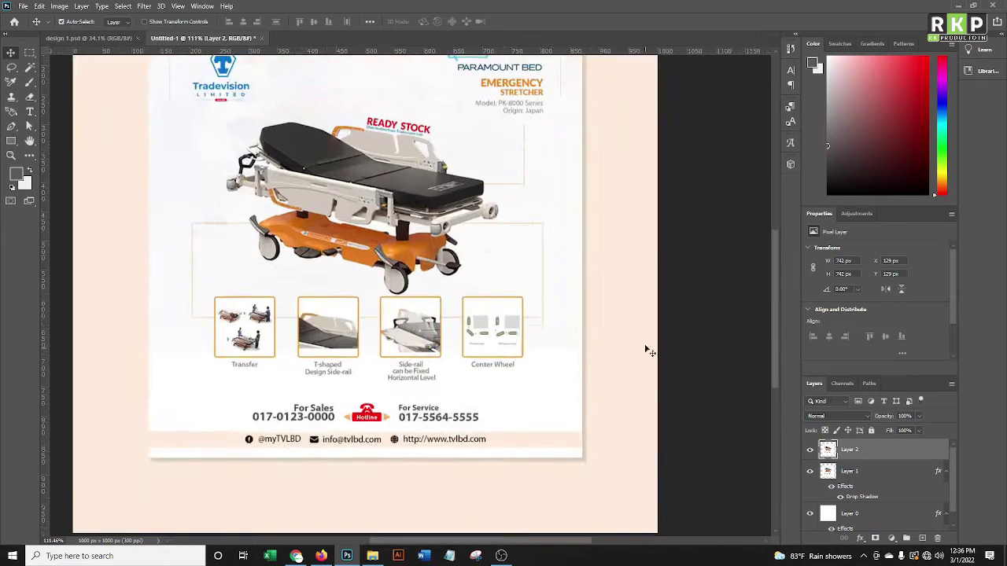
{"action": "scroll", "coordinate": [647, 350], "scroll_direction": "down", "scroll_amount": 3}
{"action": "left_click", "coordinate": [24, 6]}
Save a JPEG copy of the mockup, targeting the Pk-8000 series folder.
{"action": "left_click", "coordinate": [40, 128]}
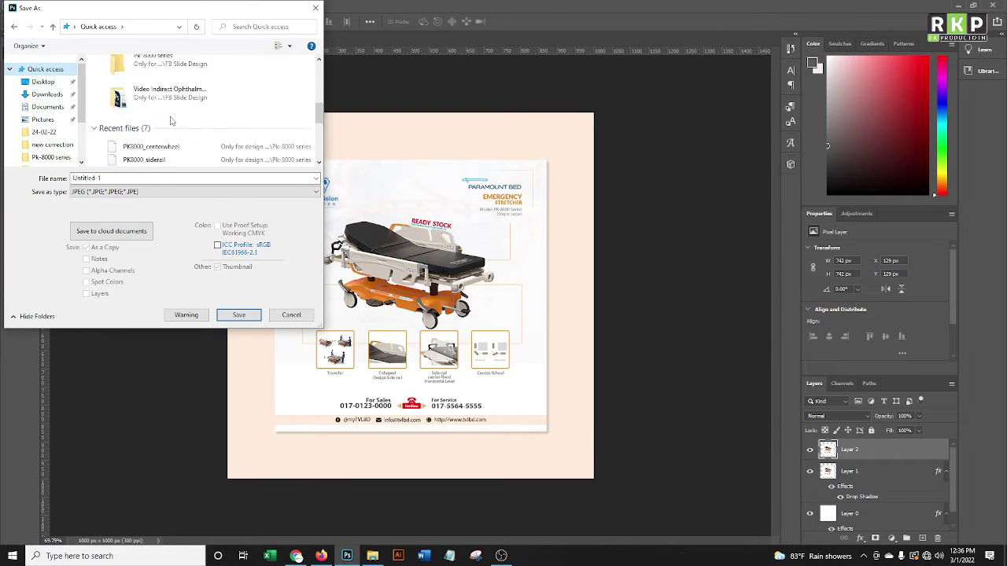
{"action": "scroll", "coordinate": [170, 120], "scroll_direction": "down", "scroll_amount": 2}
{"action": "left_click", "coordinate": [51, 124]}
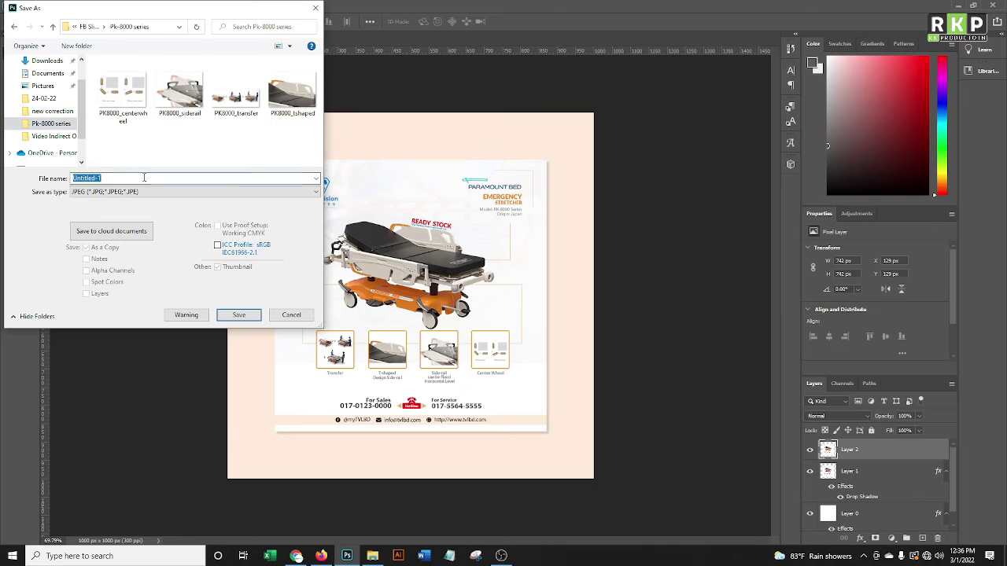